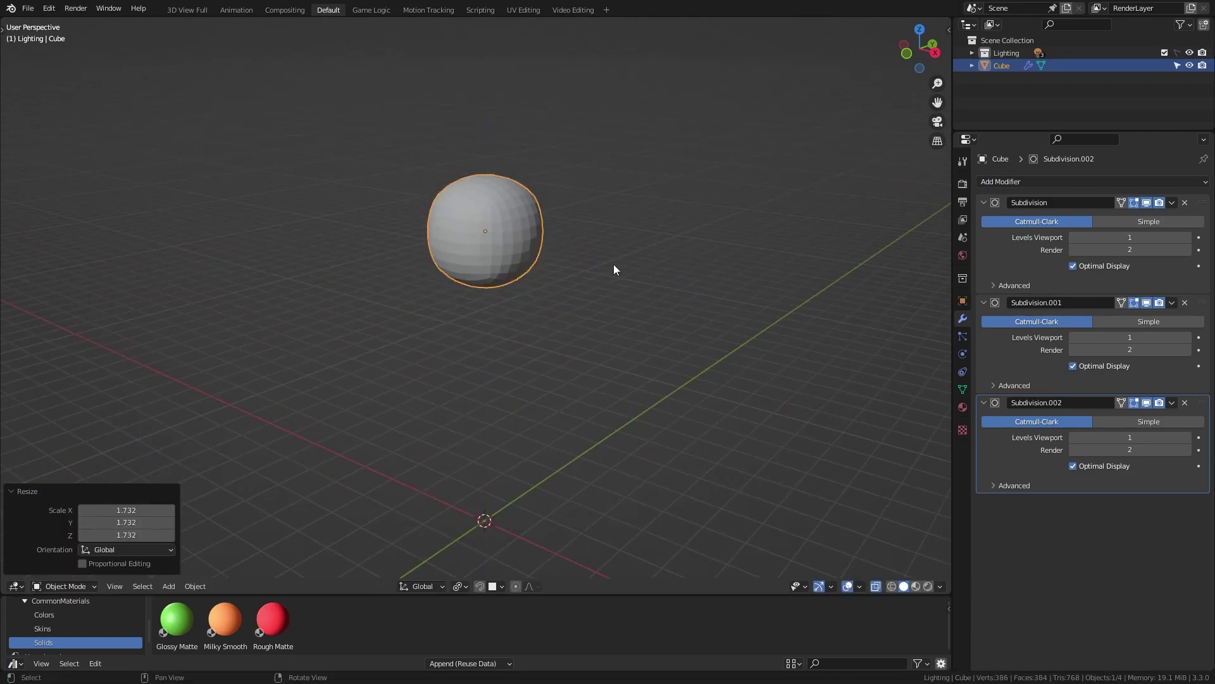
Step: Add another Subdivision modifier to the cube, then add a plane with a Mirror modifier
left_click(886, 474)
left_click(482, 250)
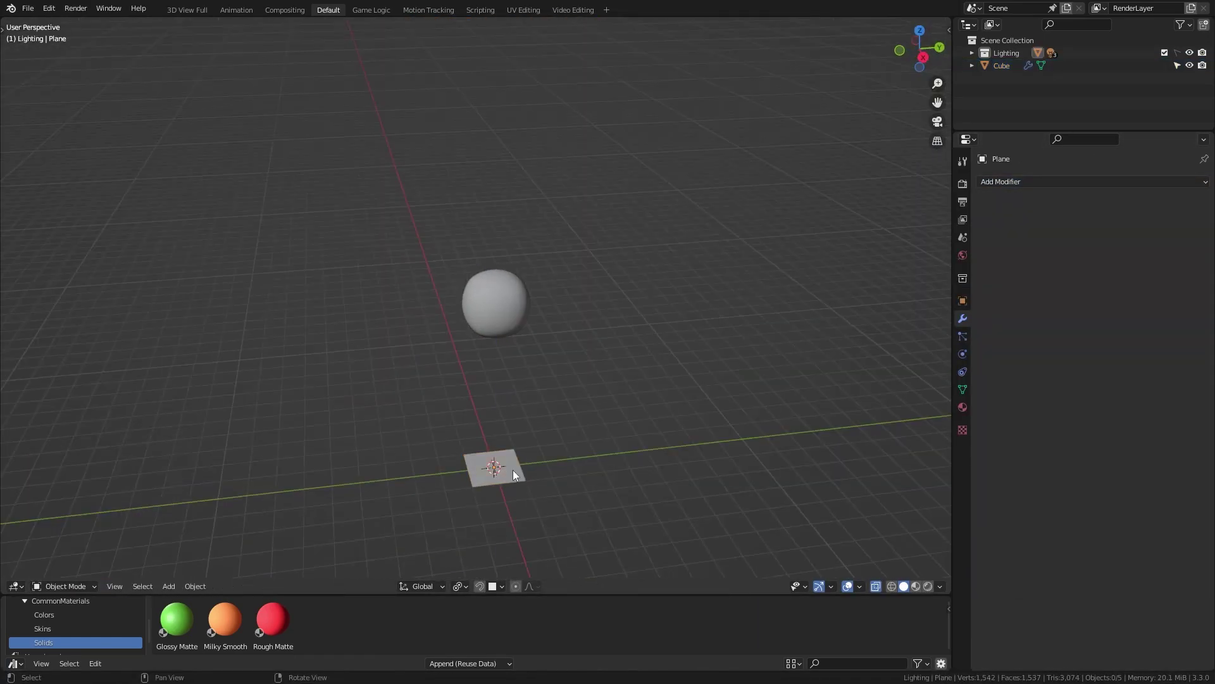
left_click(1069, 181)
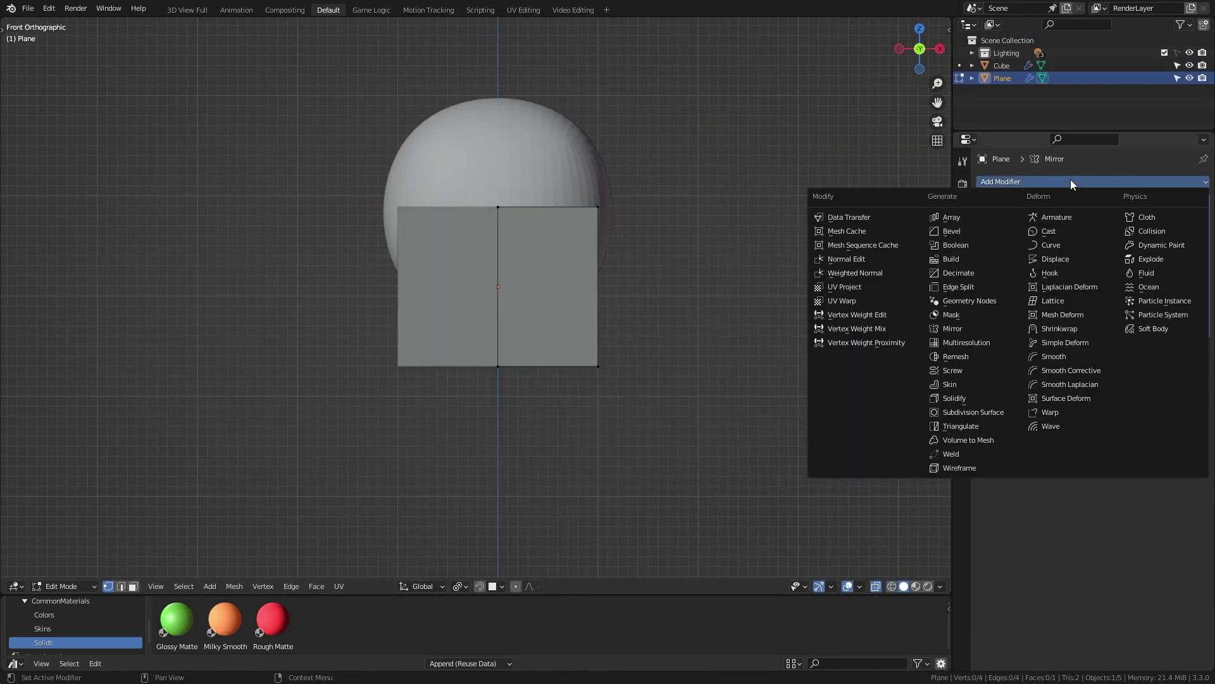
left_click(918, 320)
Step: Give the plane Subdivision and Shrinkwrap modifiers and choose the shrinkwrap wrap method
left_click(1070, 182)
left_click(924, 412)
left_click(1070, 181)
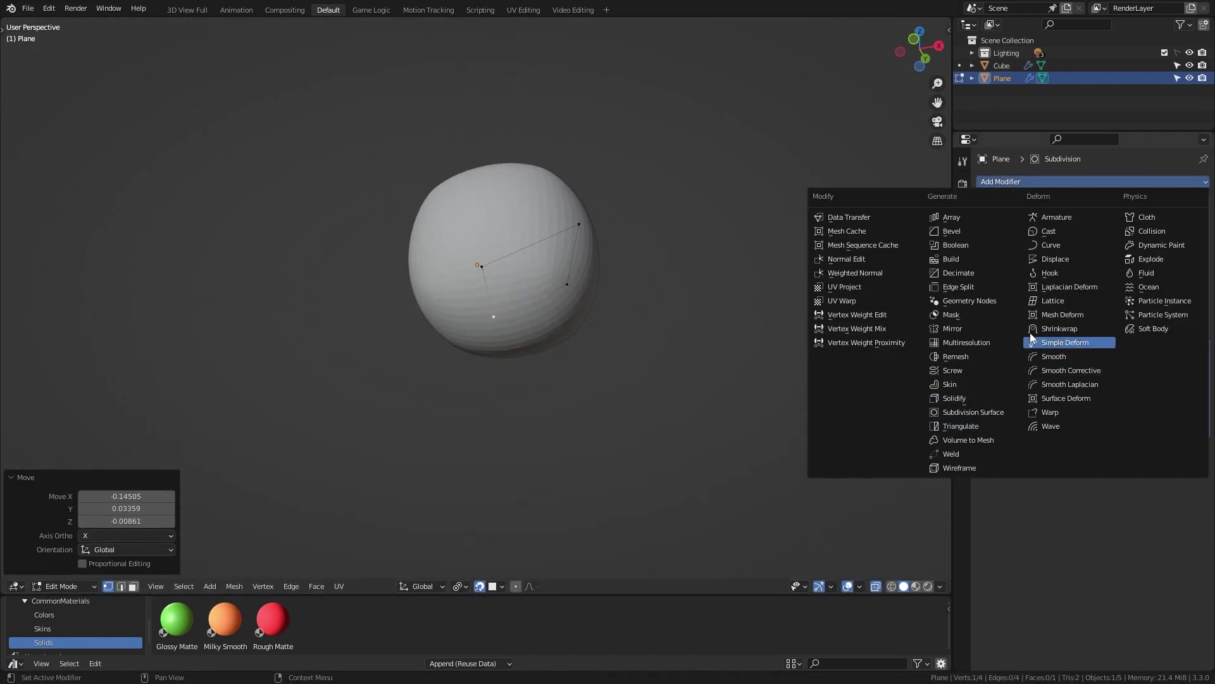
left_click(976, 344)
left_click(1130, 465)
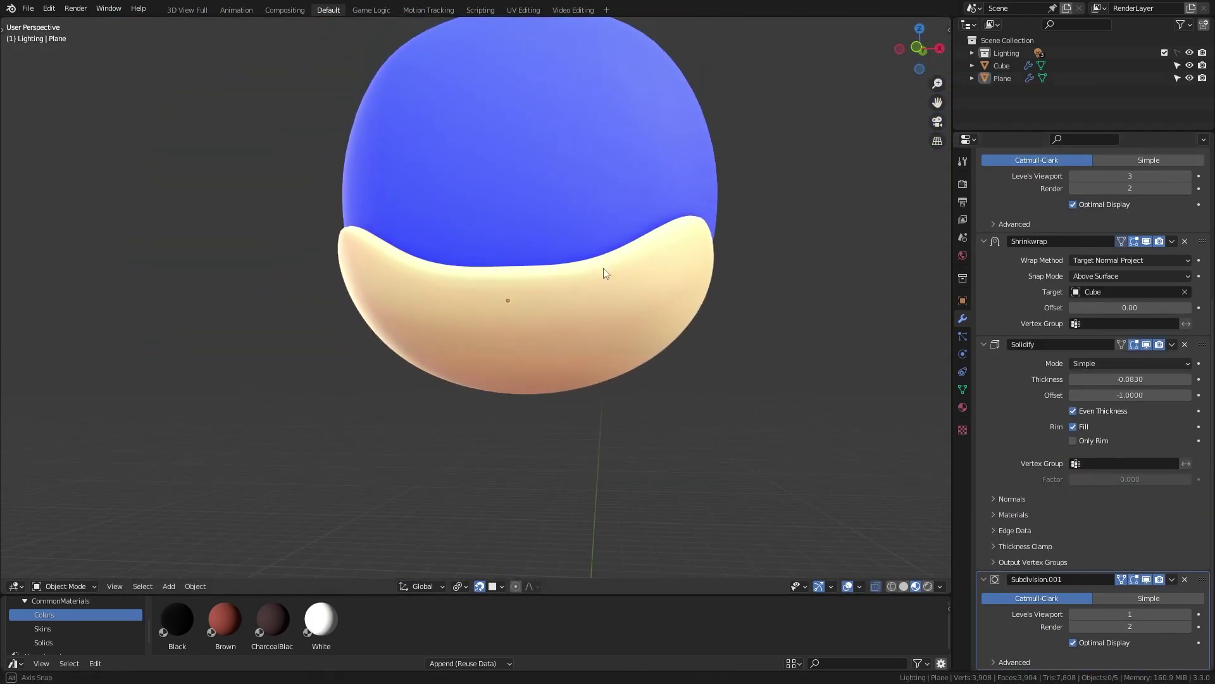
Step: From front view, select the muzzle plane and give the new nose cube the Black material
middle_click_drag(604, 272, 569, 307, "alt")
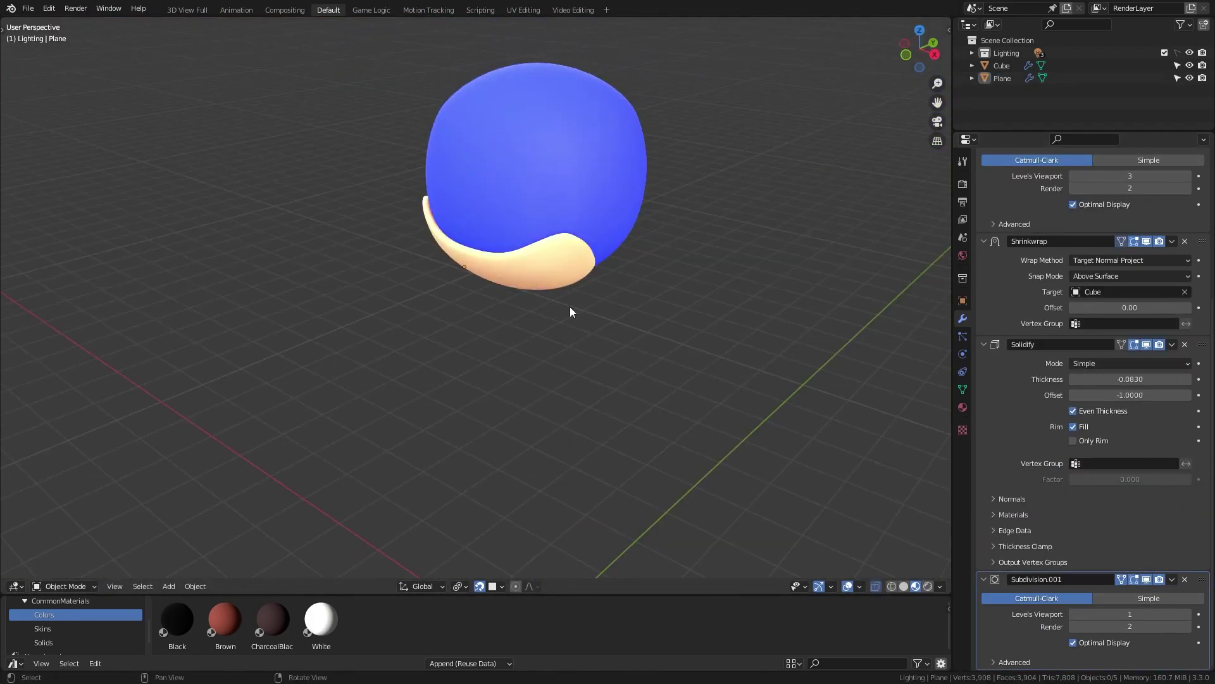
left_click(520, 315)
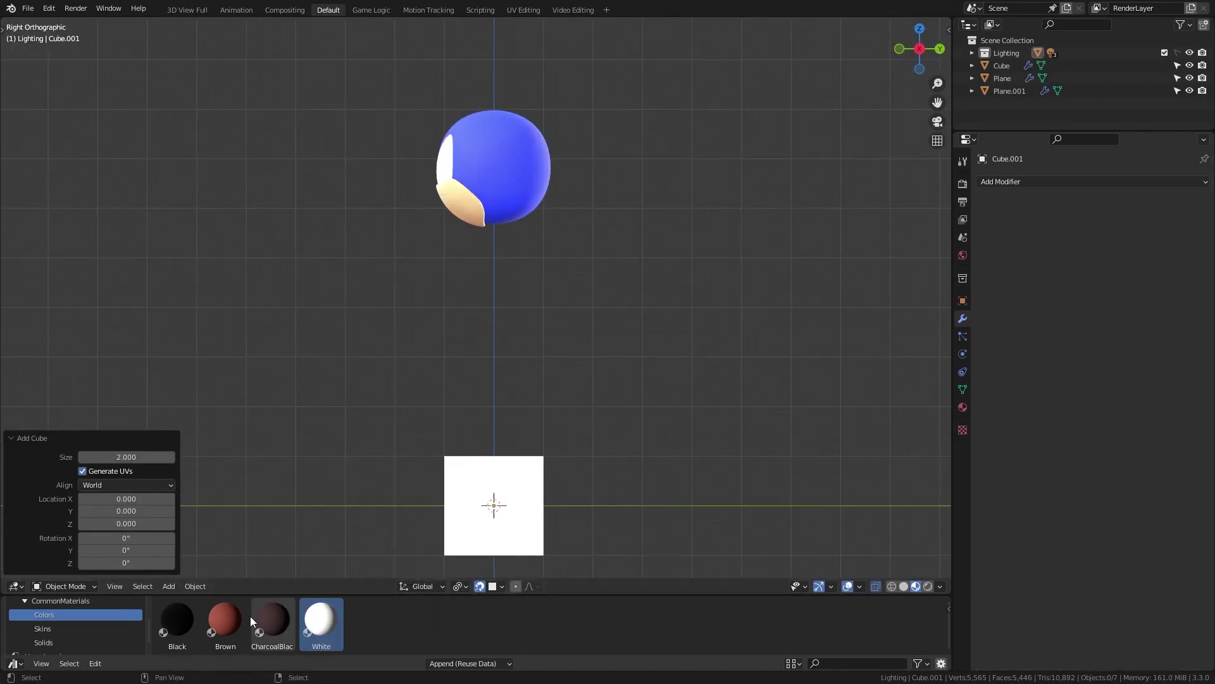
left_click(972, 53)
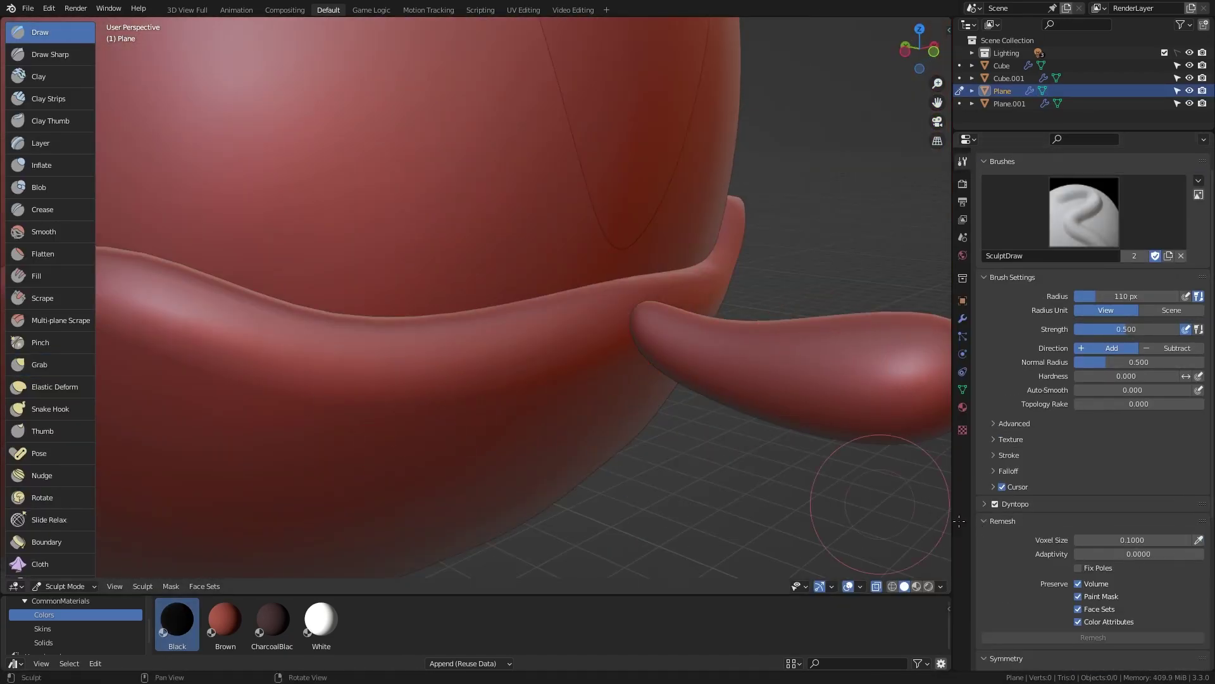
Step: Remesh the muzzle into a denser mesh and inspect it from around the head
left_click(1128, 625)
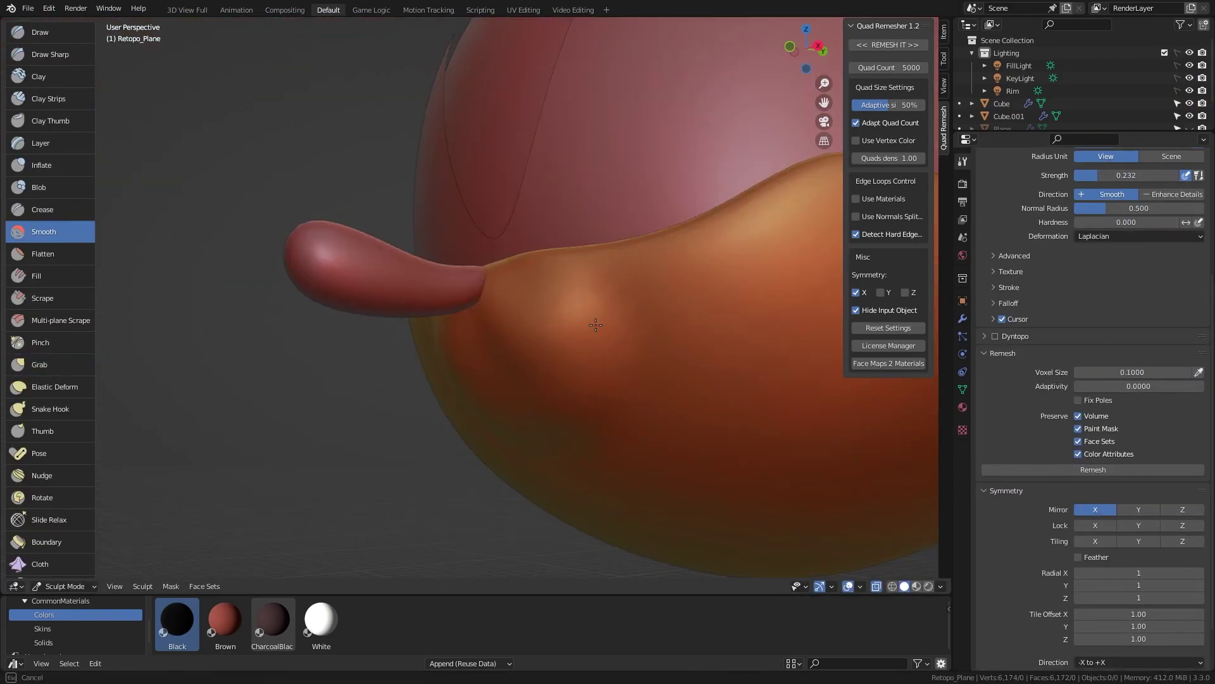
middle_click_drag(596, 324, 369, 288)
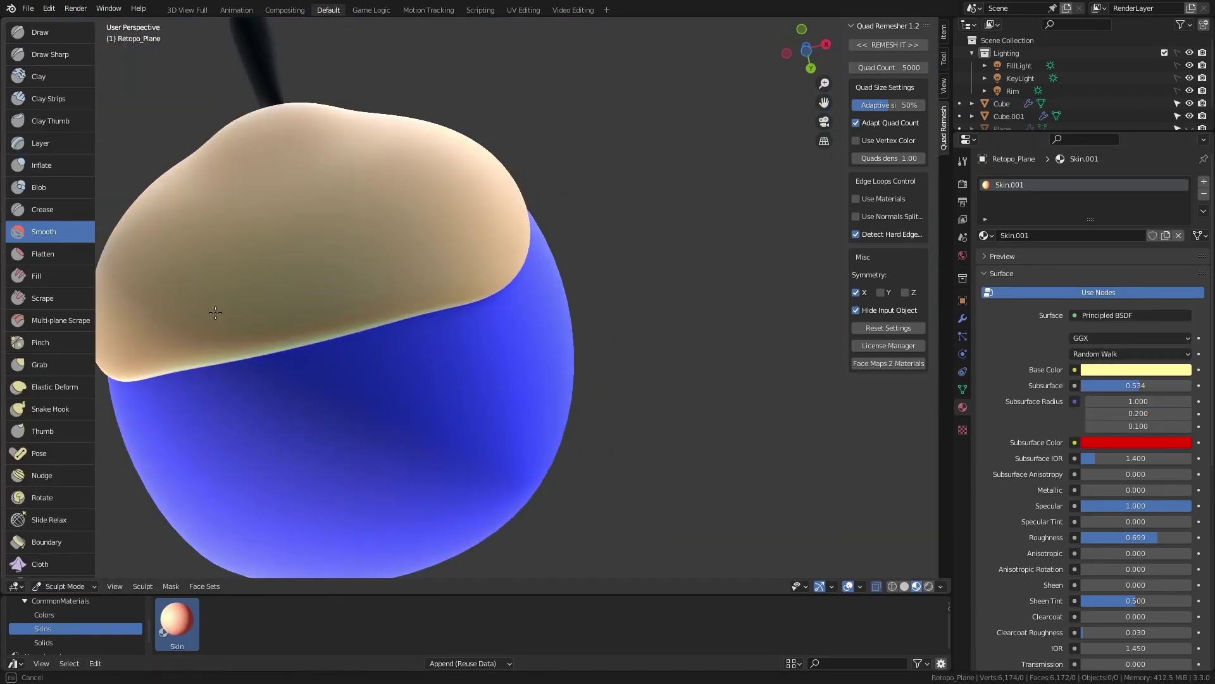
middle_click_drag(215, 312, 309, 308)
Step: Add a new cube near the nose, give it a loop cut and position it
left_click(76, 571)
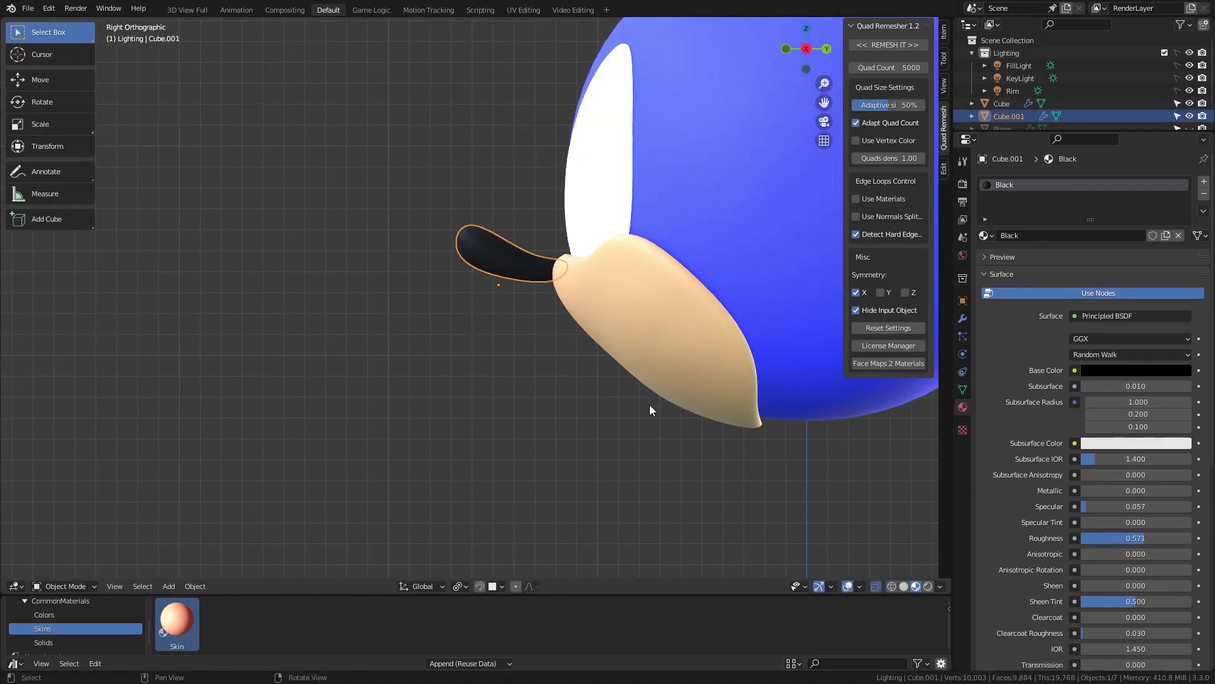
middle_click_drag(660, 343, 596, 395)
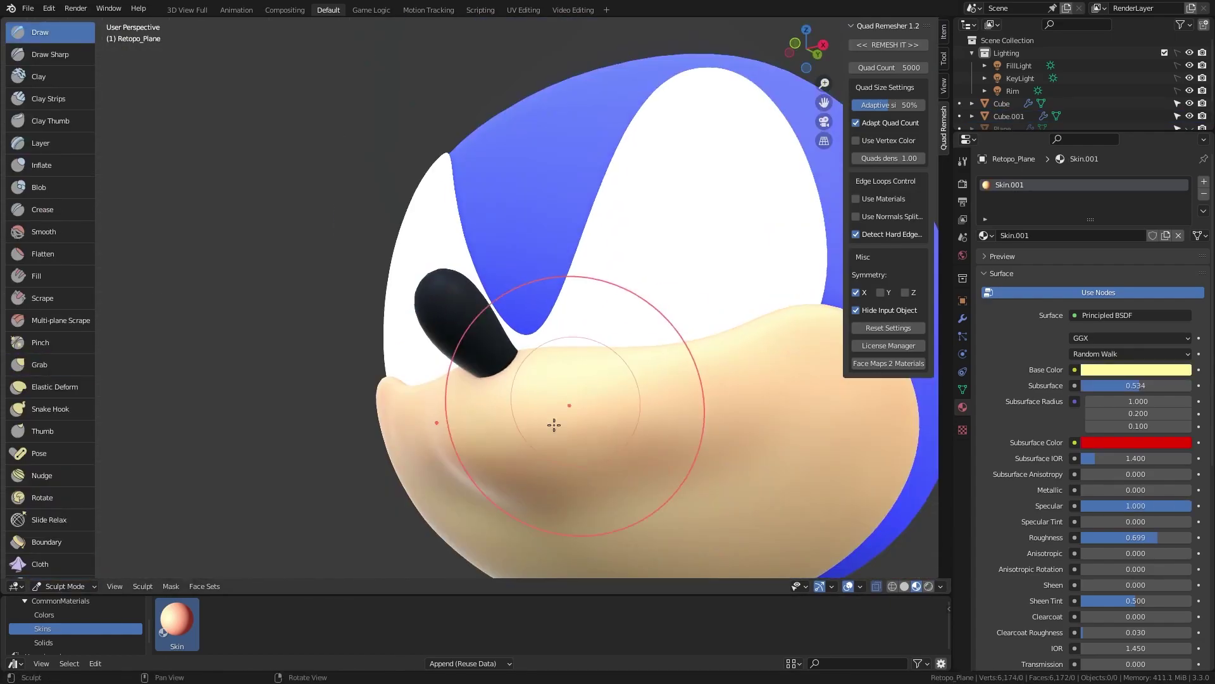
middle_click_drag(553, 424, 622, 477)
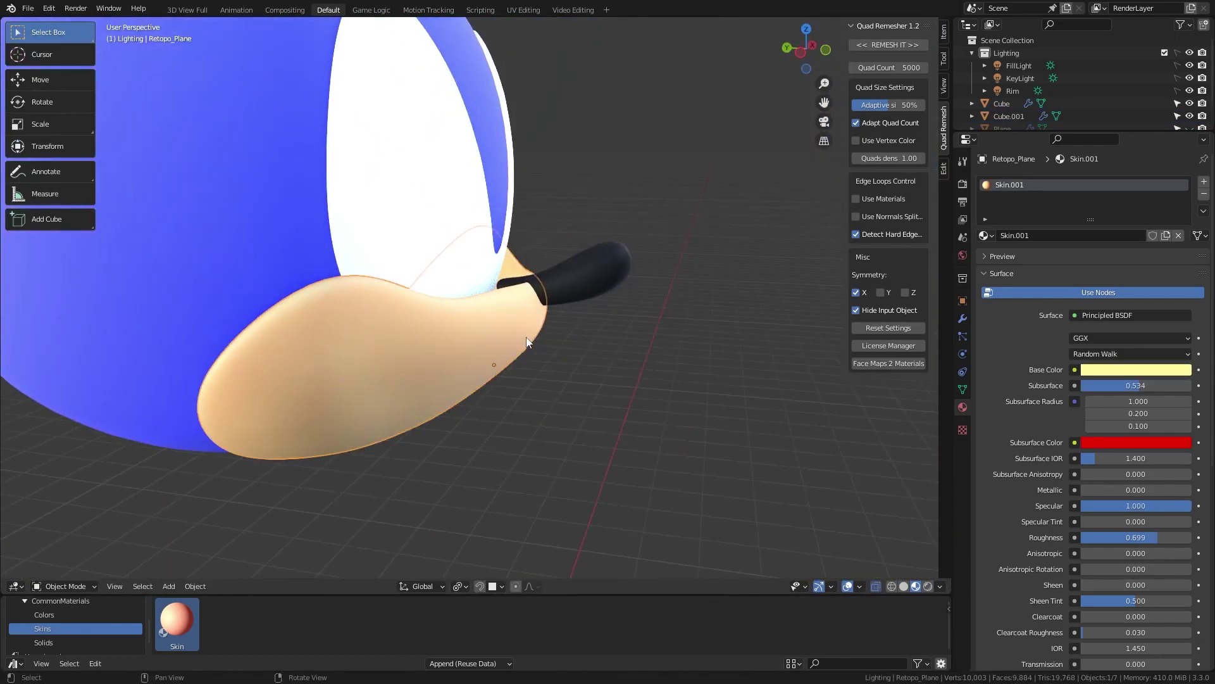
left_click(467, 282)
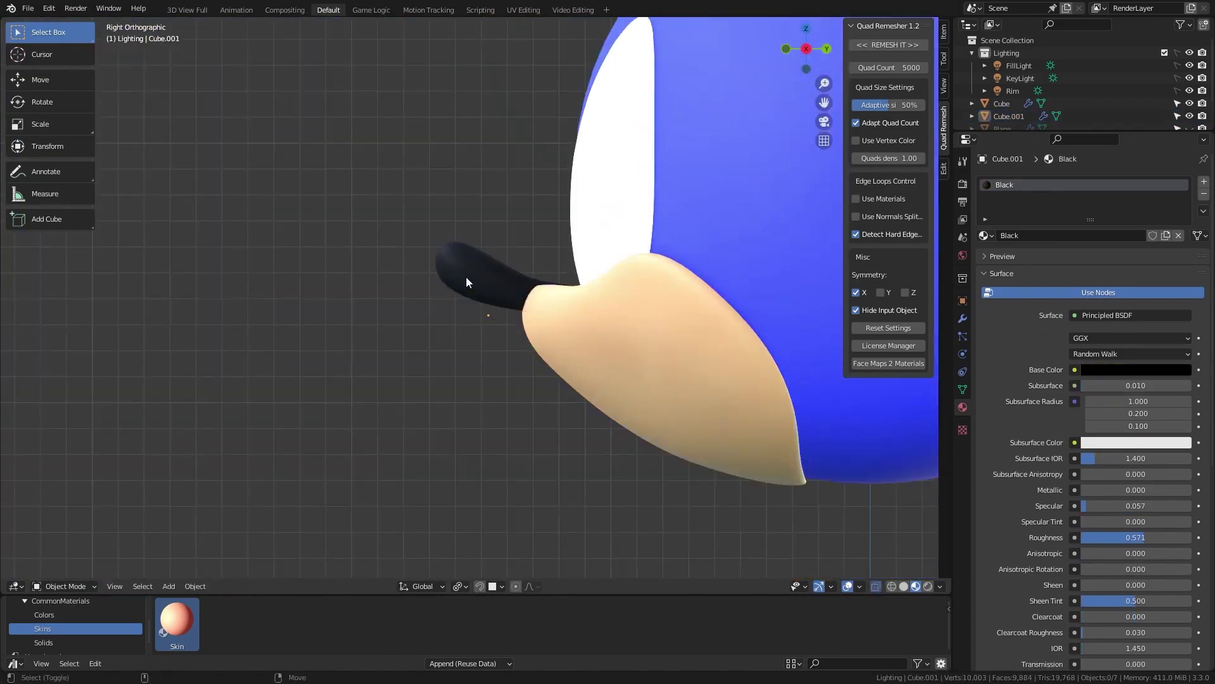
key("shift+a")
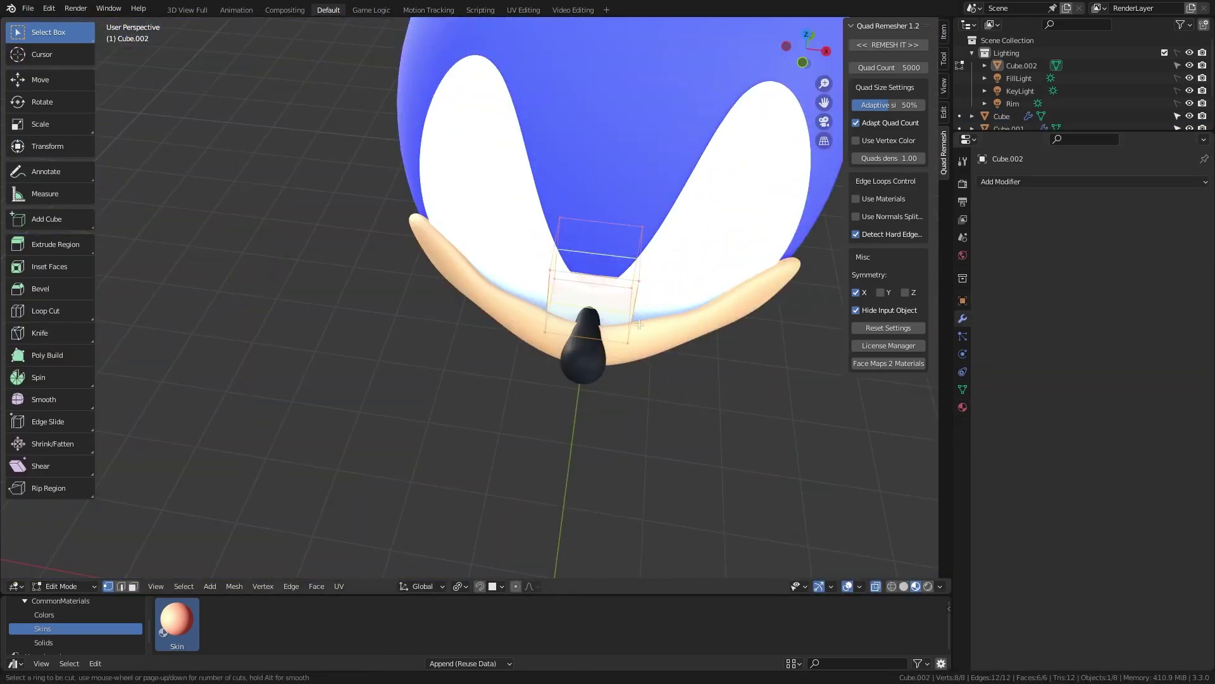
mouse_move(443, 354)
middle_mouse_down()
mouse_move(484, 400)
mouse_move(475, 295)
mouse_move(538, 217)
mouse_move(613, 190)
mouse_move(420, 366)
mouse_move(469, 295)
middle_mouse_up()
key("ctrl+r")
left_click(538, 217)
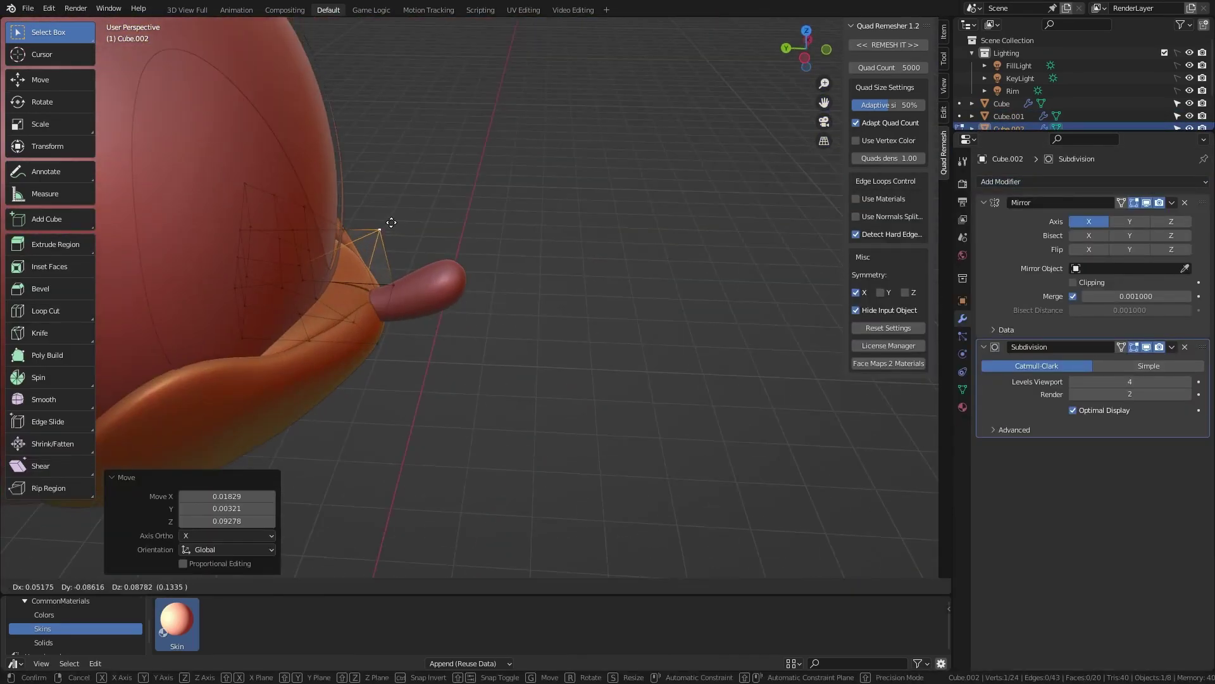
Step: Enable mirror clipping and smooth the muzzle with the Smooth sculpt brush
left_click(391, 222)
mouse_move(391, 223)
middle_mouse_down()
mouse_move(497, 402)
mouse_move(659, 421)
mouse_move(615, 321)
middle_mouse_up()
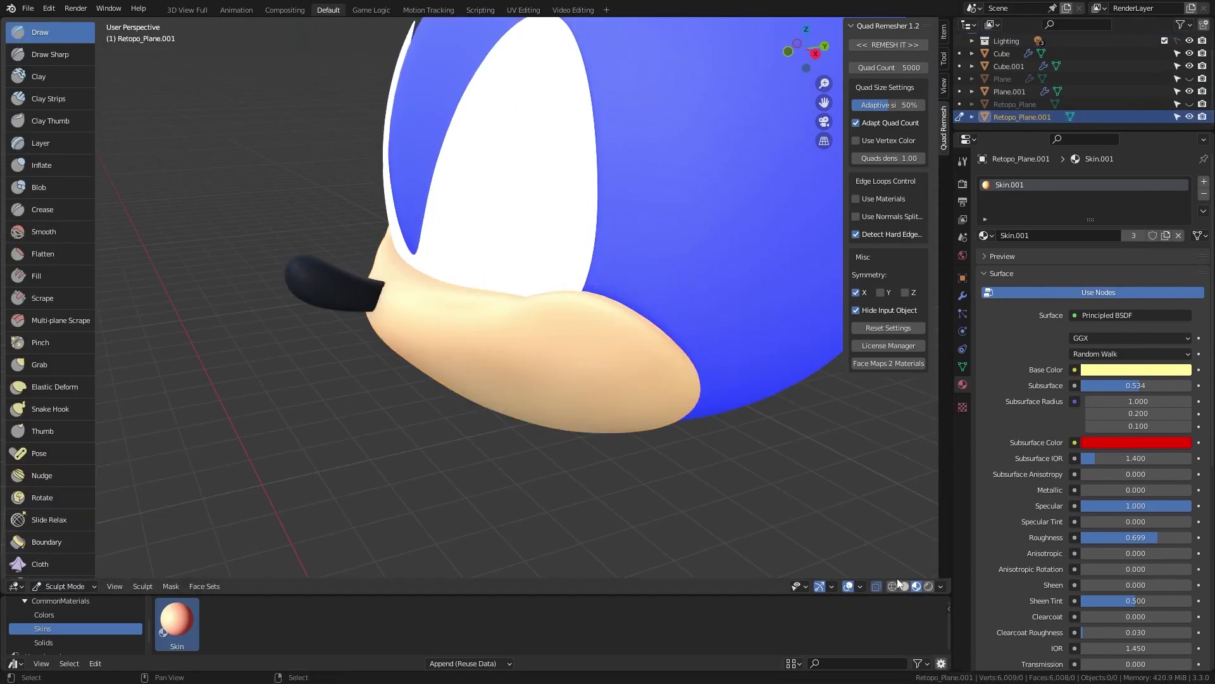
left_click(902, 586)
key("shift+s")
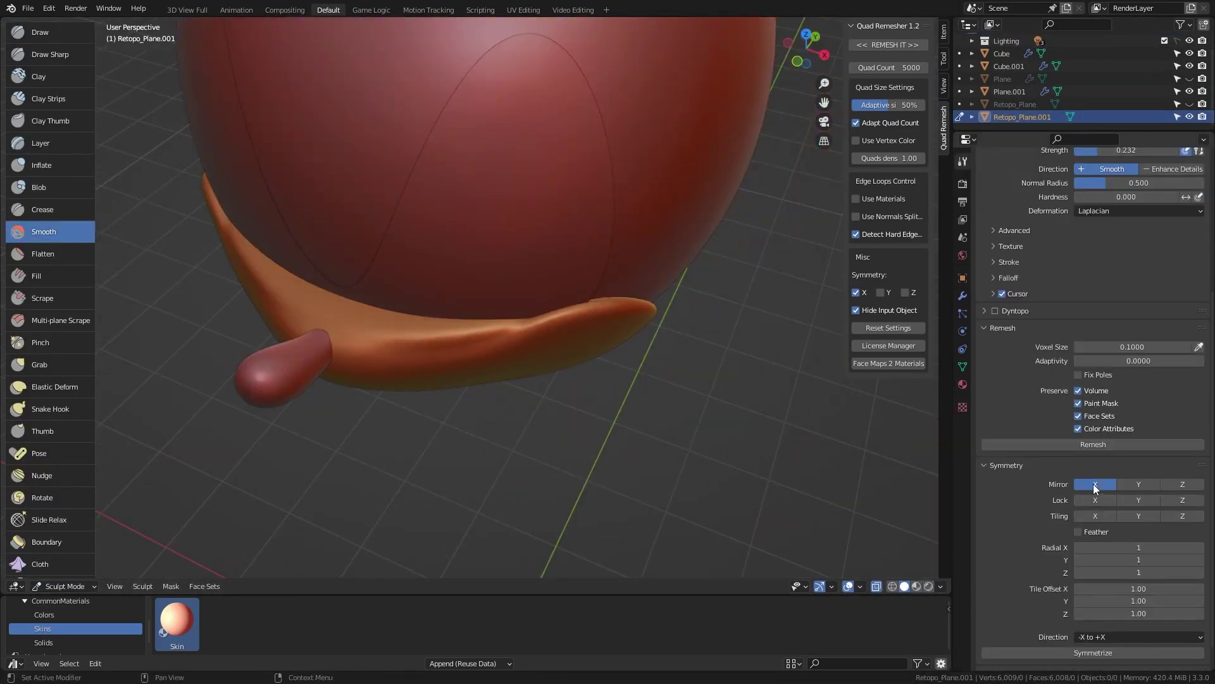
mouse_move(542, 266)
middle_mouse_down()
mouse_move(659, 232)
mouse_move(253, 492)
mouse_move(658, 318)
middle_mouse_up()
key("z")
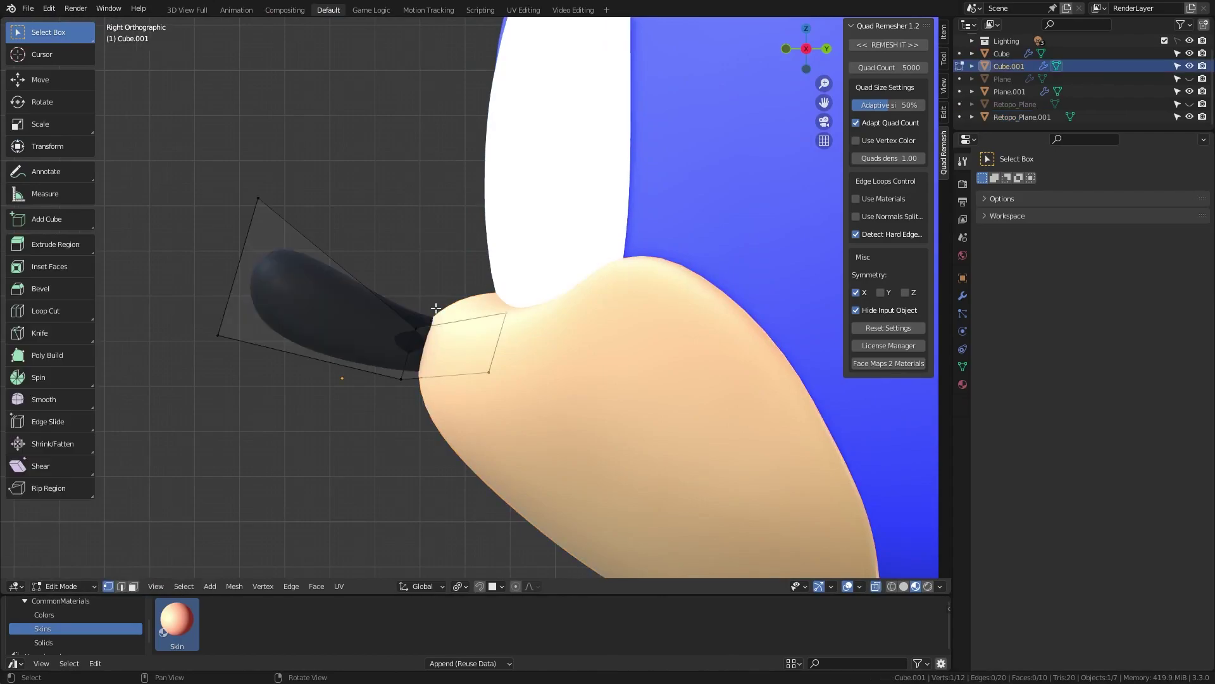
key("ctrl+Tab")
Step: Open the black nose's material settings to lower its roughness for a glossier finish
left_click(401, 291)
left_click(963, 384)
key("KP_3")
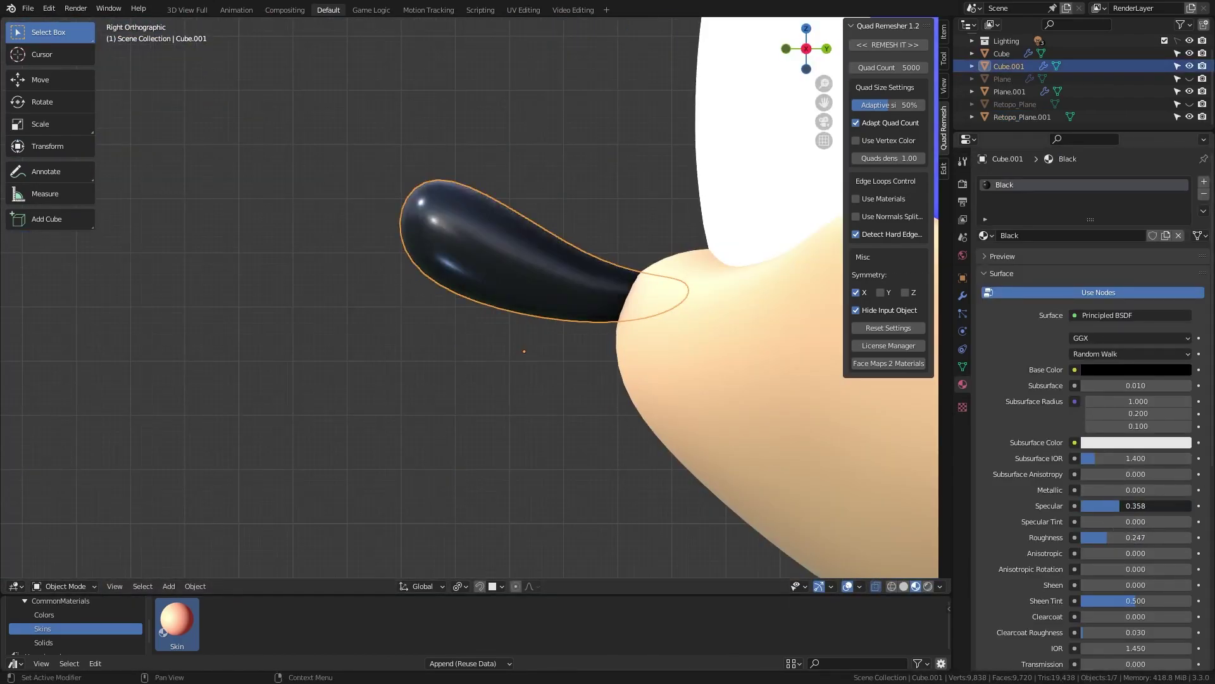
middle_click_drag(524, 329, 637, 279)
scroll(637, 279, "up", 3)
Step: Reshape the white eye patch by moving its vertices in Edit Mode
left_click(563, 265)
key("Tab")
key("g")
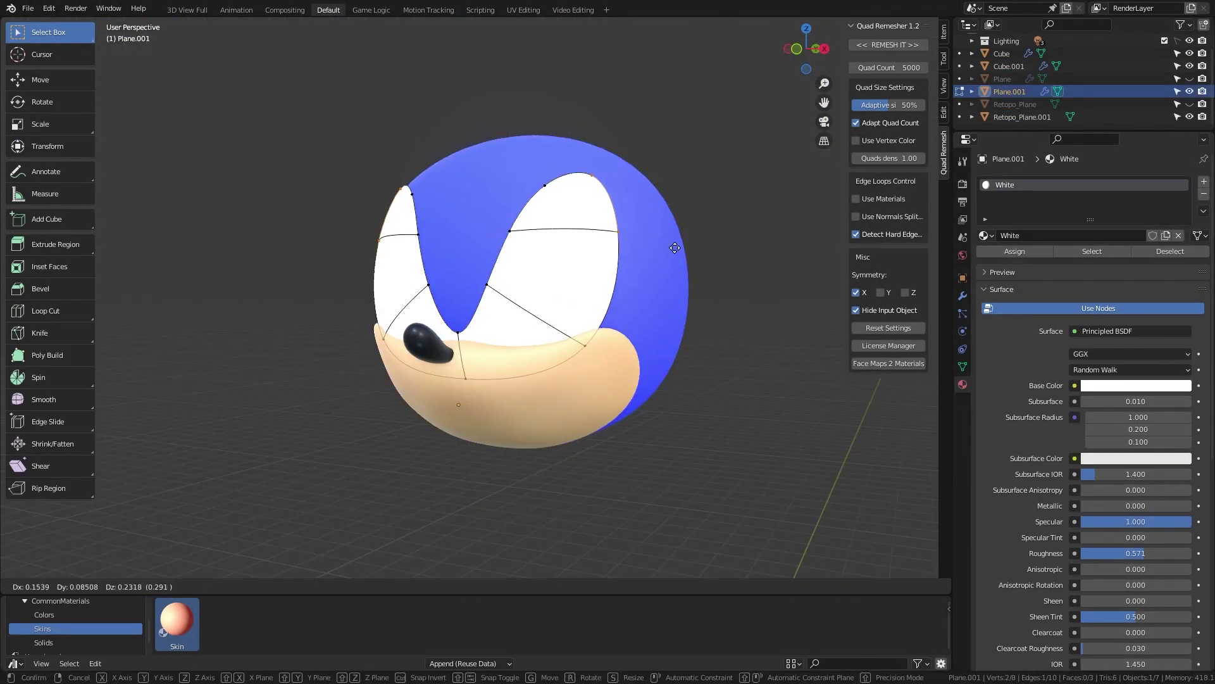
key("KP_1")
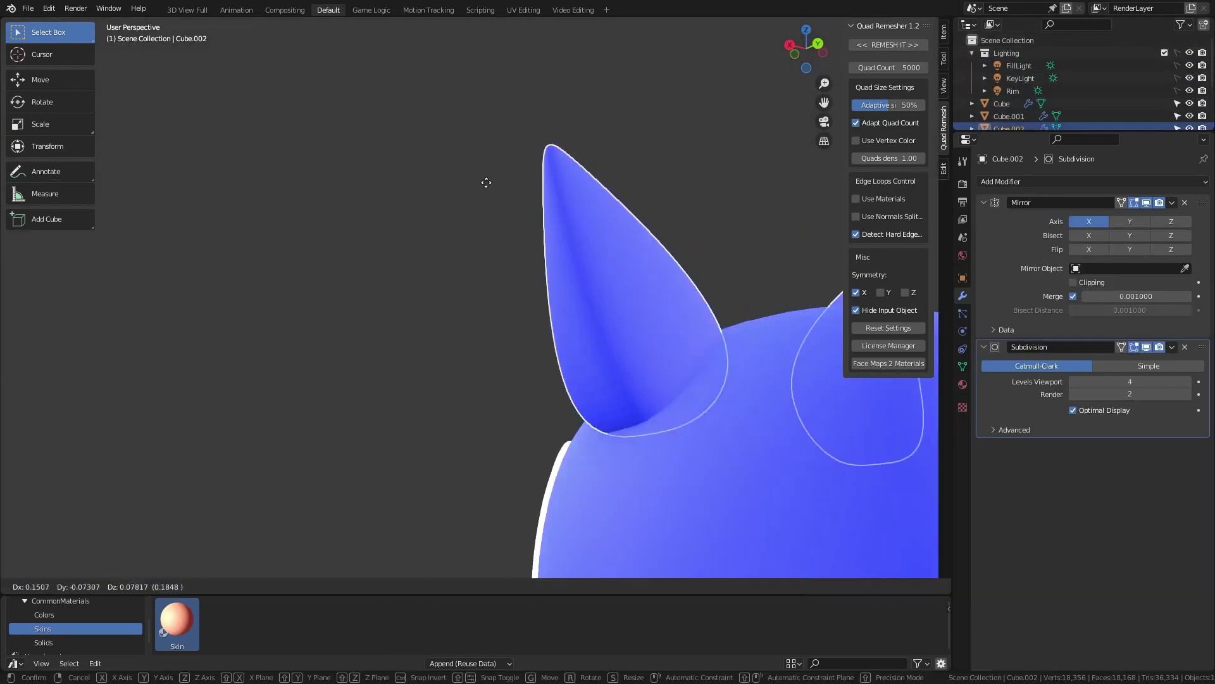
Step: Select part of the ear and add a Shrinkwrap modifier to the inner ear
left_click_drag(729, 244, 753, 284)
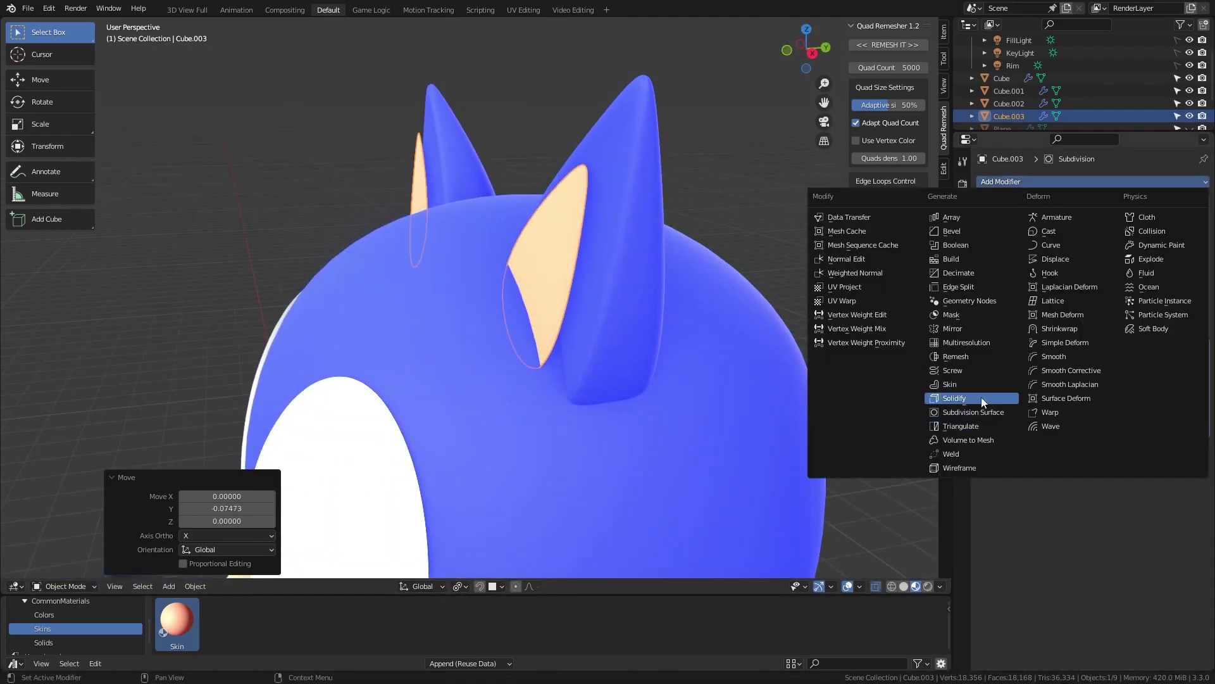
left_click(981, 397)
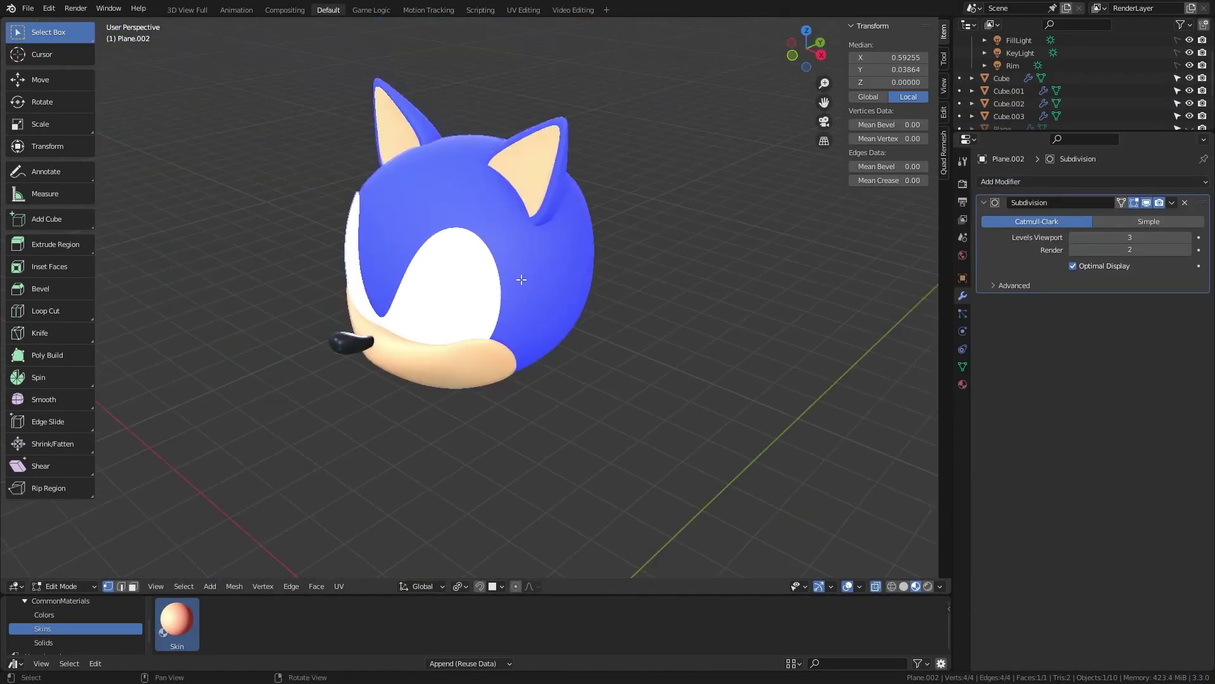
Step: Colour the eye's iris and shrinkwrap it onto the head with a 0.01 offset
left_click(963, 384)
left_click(1133, 262)
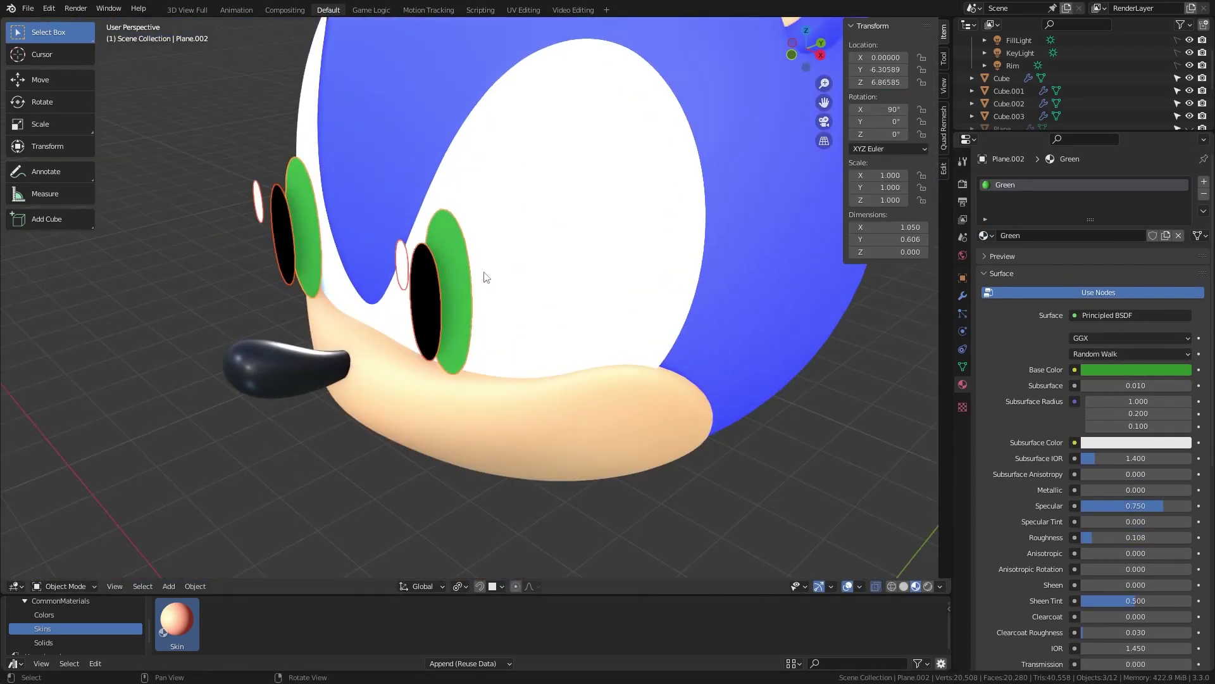
left_click(963, 296)
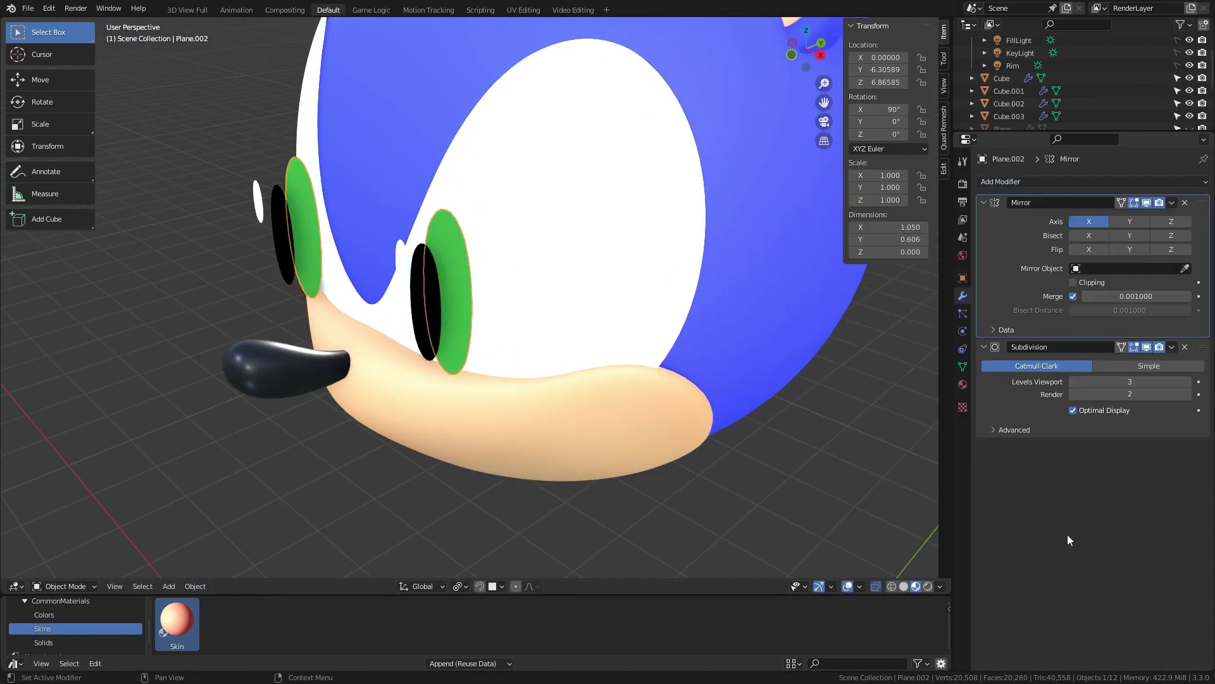
left_click(1092, 181)
left_click(971, 382)
left_click(1130, 466)
left_click(1113, 485)
double_click(1144, 635)
type("0.01")
key("Return")
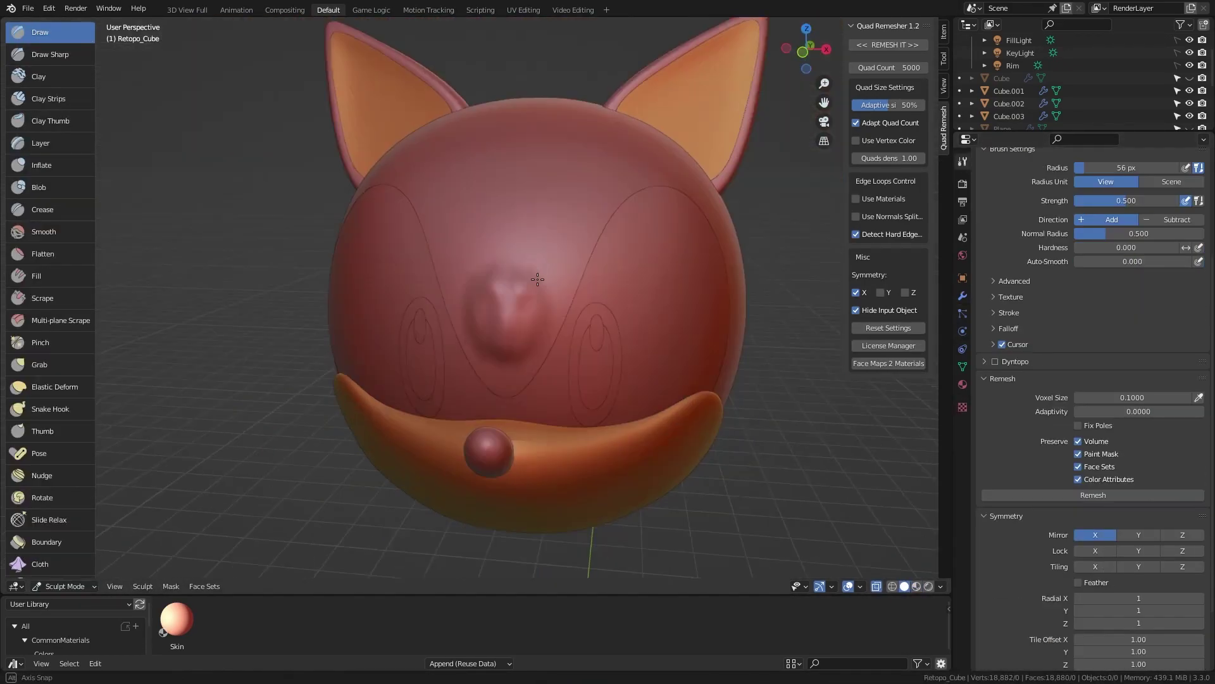
Step: Reshape the side of the head with the Grab sculpt brush
middle_click_drag(538, 279, 350, 404)
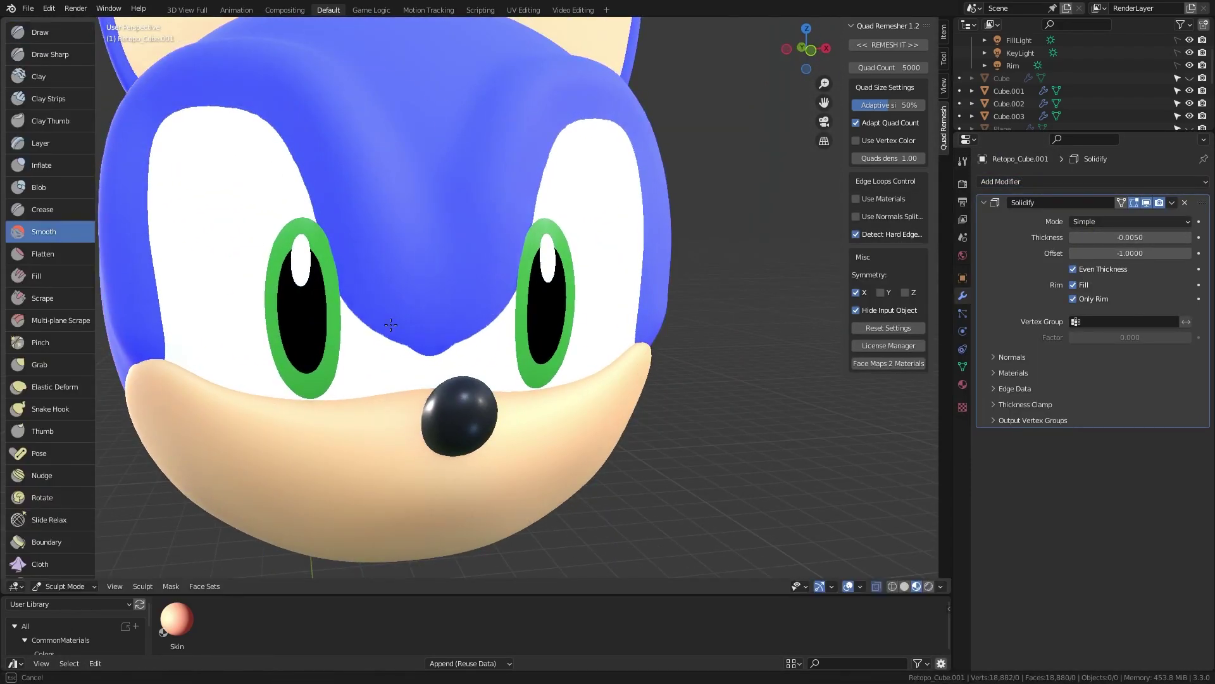
key("g")
scroll(443, 329, "up", 2)
scroll(556, 172, "down", 4)
middle_click_drag(555, 172, 500, 216)
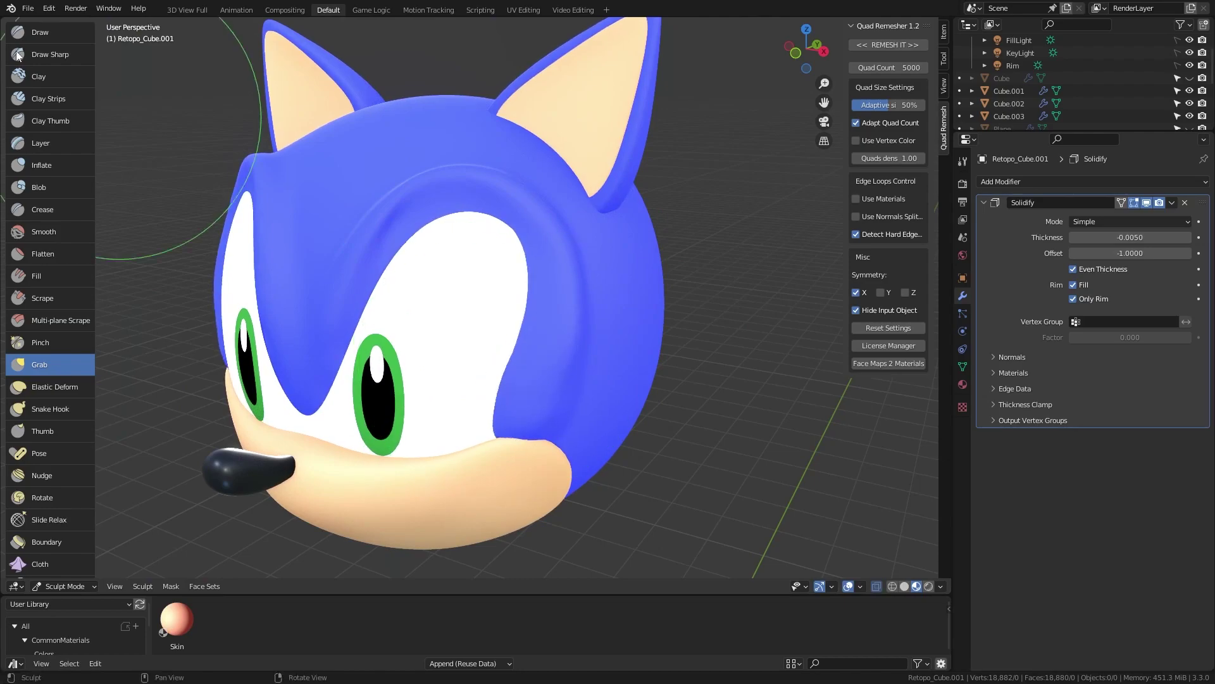
Step: Smooth the head's brow and face forms with the Smooth brush
key("shift+s")
scroll(535, 423, "up", 3)
scroll(535, 347, "up", 3)
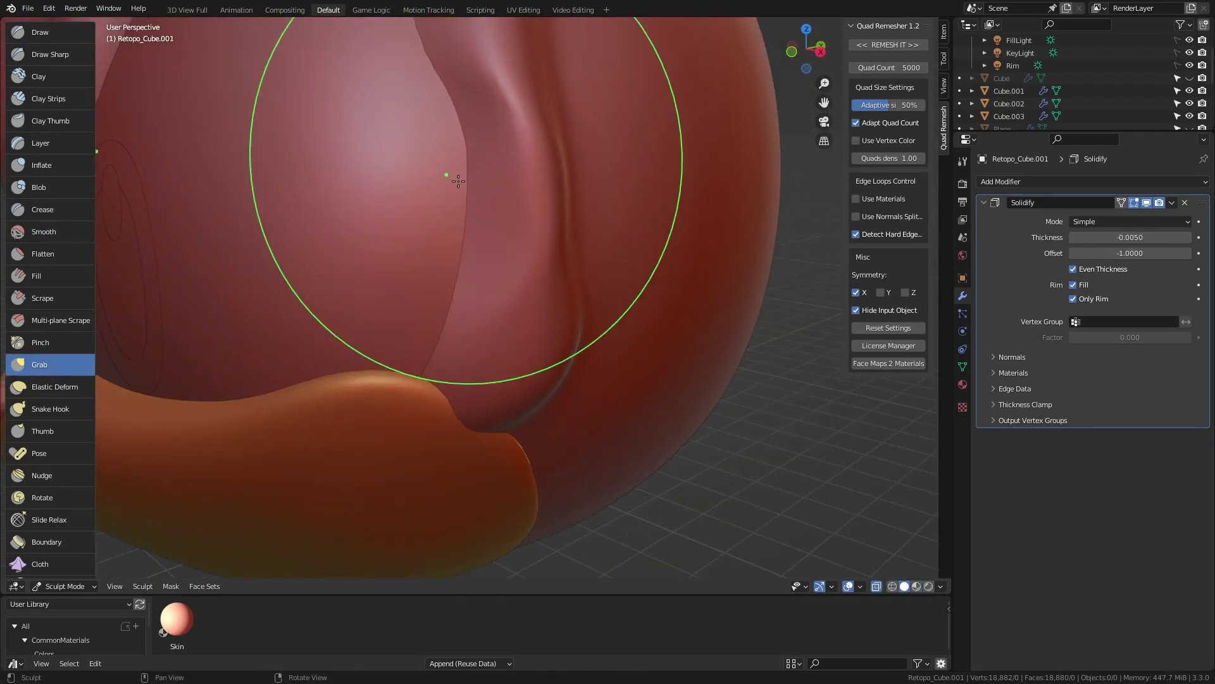
scroll(536, 347, "down", 3)
scroll(488, 318, "down", 3)
scroll(483, 258, "down", 2)
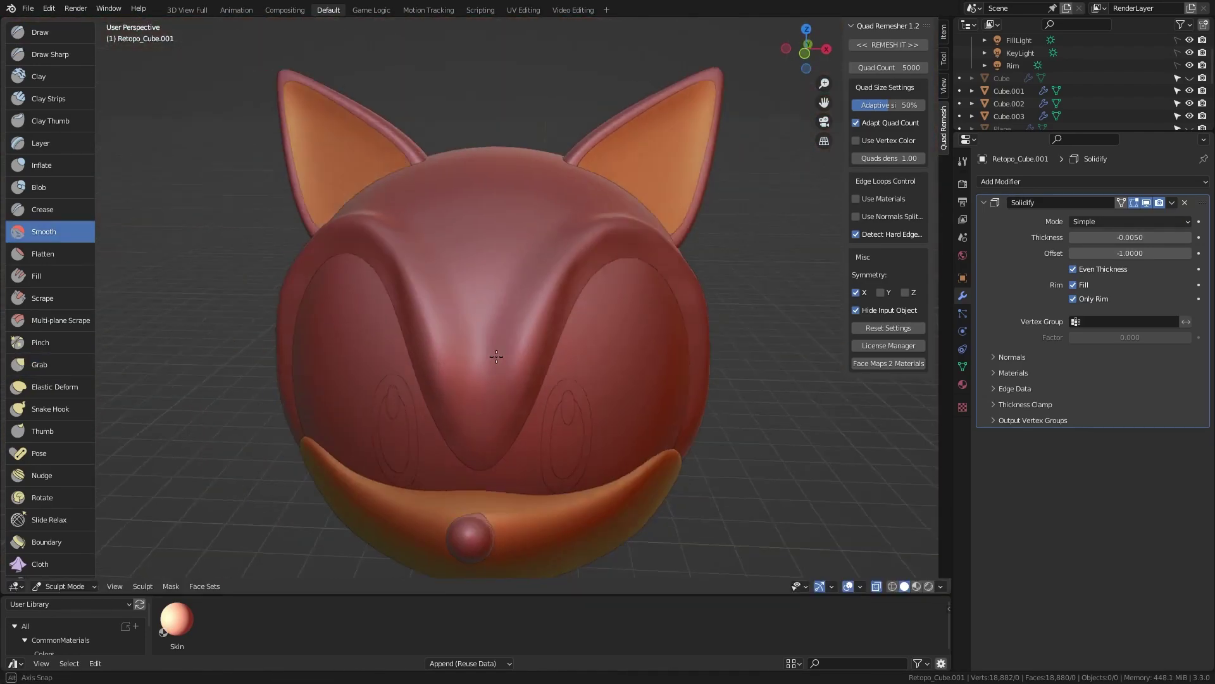
mouse_move(483, 257)
middle_mouse_down()
mouse_move(711, 560)
mouse_move(475, 258)
mouse_move(380, 347)
mouse_move(491, 271)
mouse_move(571, 327)
mouse_move(218, 81)
mouse_move(480, 249)
mouse_move(378, 153)
middle_mouse_up()
scroll(711, 560, "down", 3)
scroll(491, 271, "up", 3)
key("z")
middle_click_drag(103, 424, 456, 231, "alt")
Step: Sharpen the brow ridge with the Crease brush, checking its brush settings
key("shift+c")
left_click(963, 161)
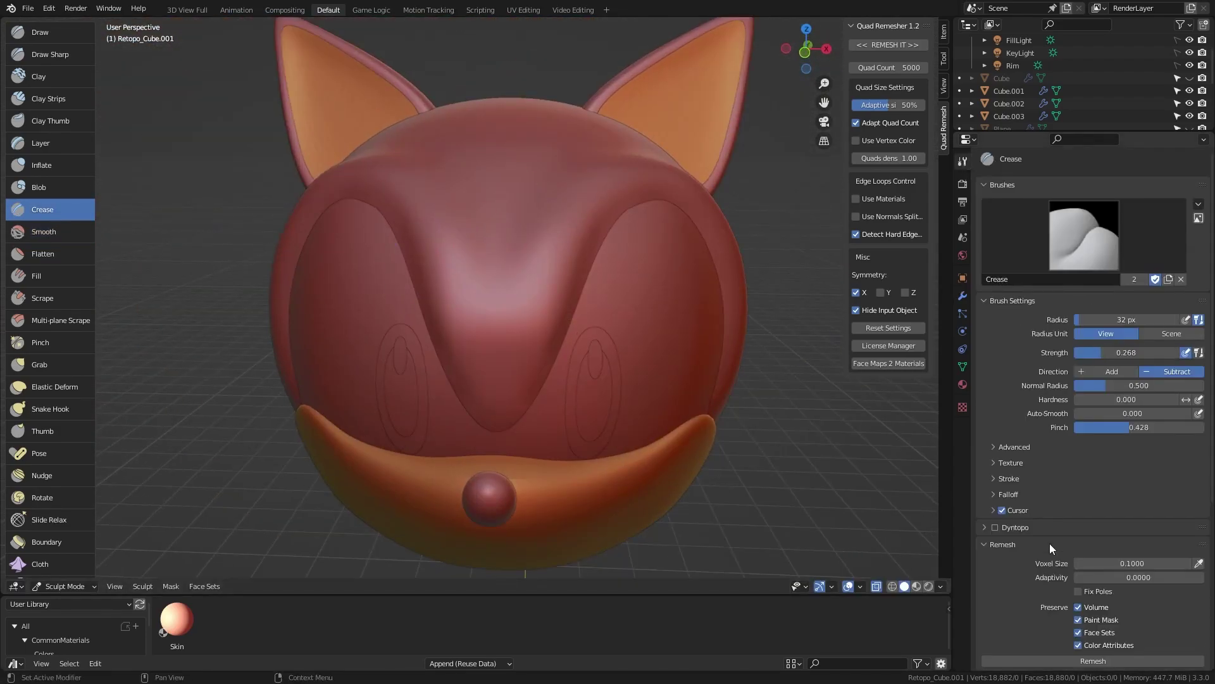
scroll(506, 285, "up", 3)
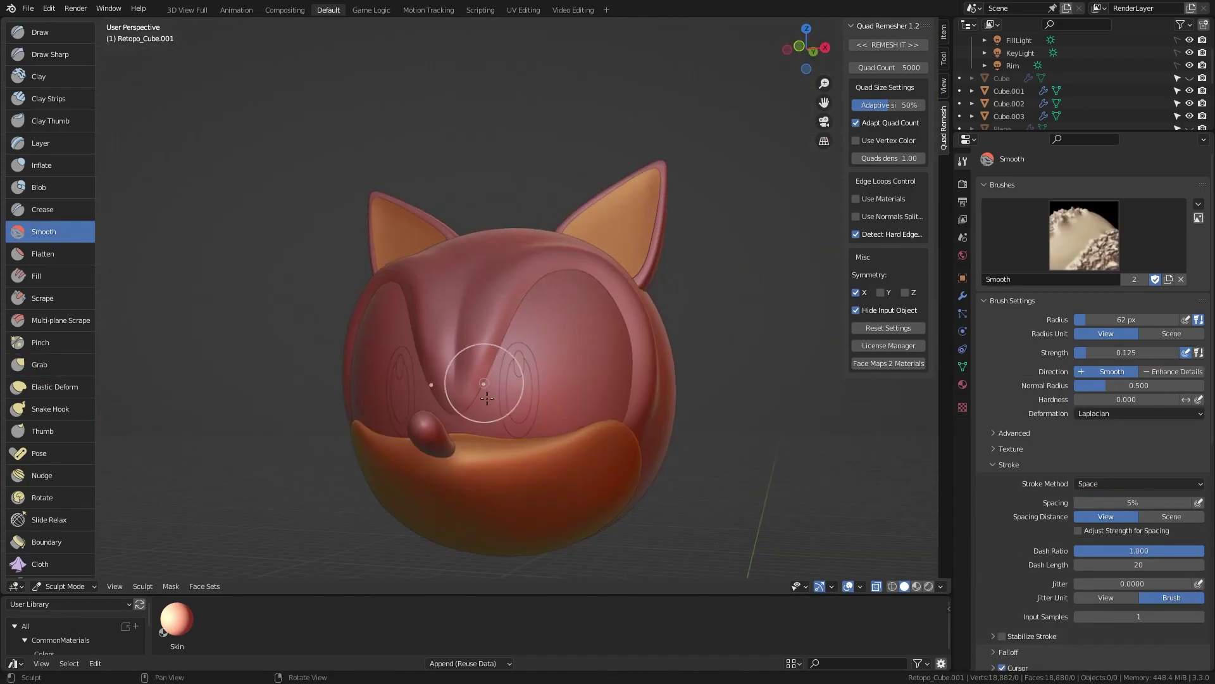
middle_click_drag(480, 387, 453, 441)
Step: Smooth the face again from the side, then adjust it with Grab from above
key("s")
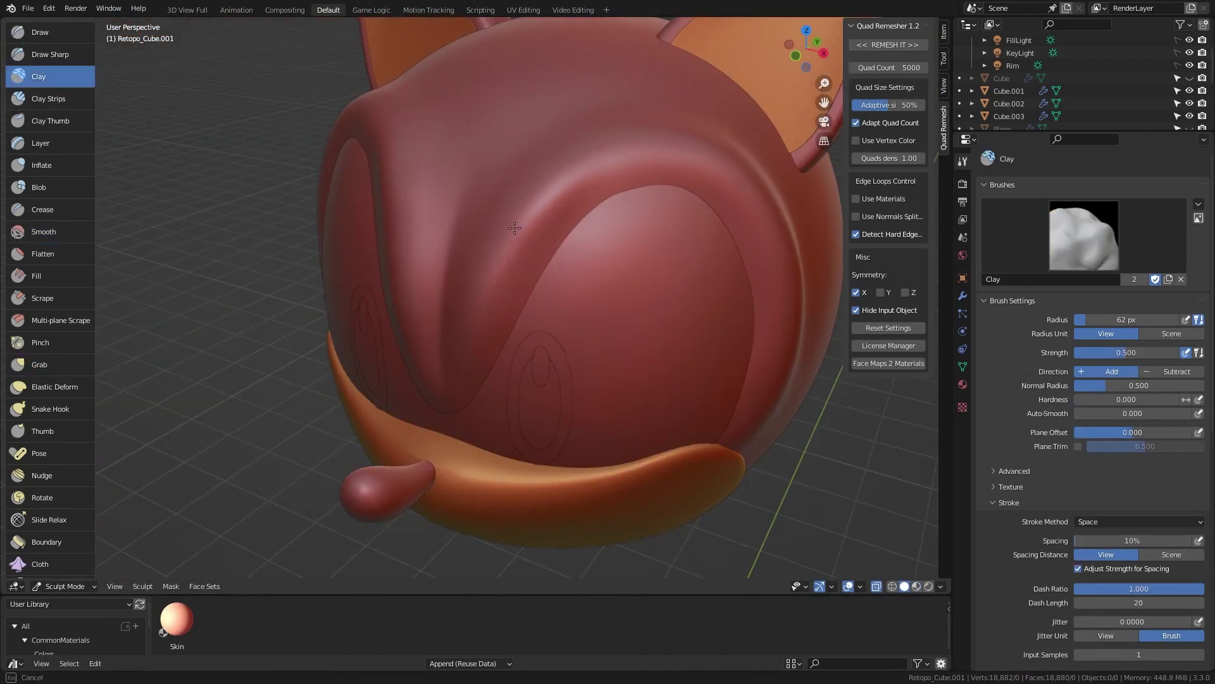
key("s")
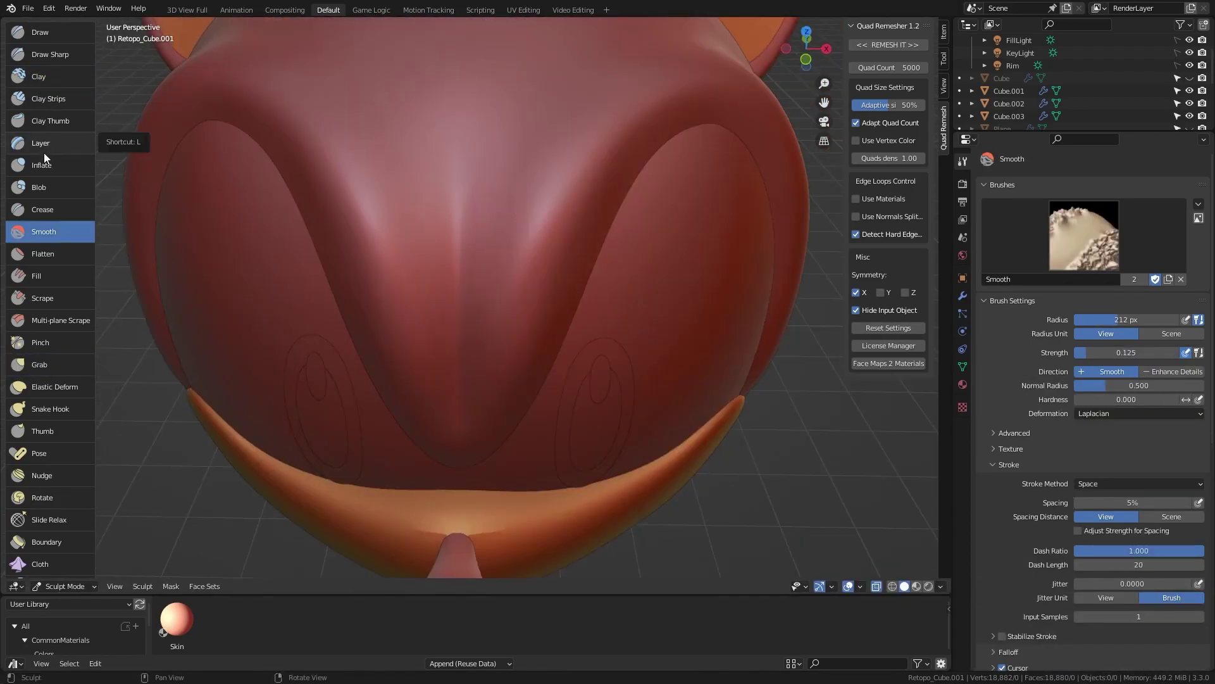
middle_click_drag(497, 252, 658, 367)
scroll(658, 367, "down", 4)
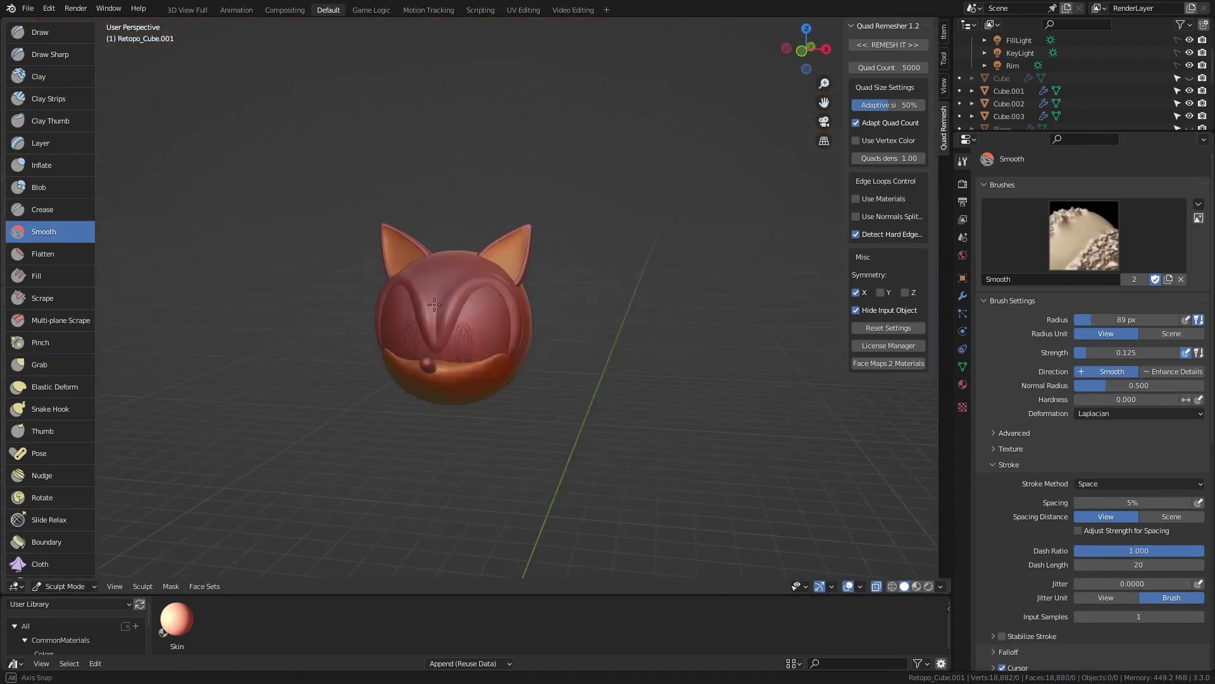
scroll(538, 405, "up", 5)
key("g")
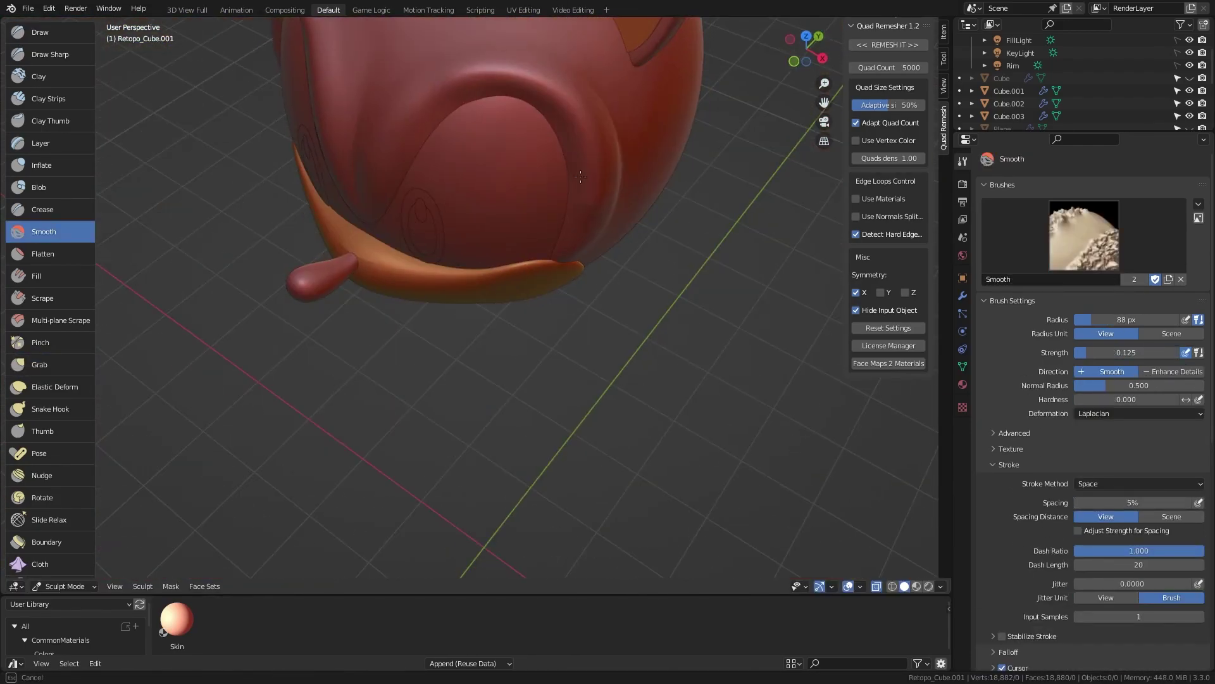
middle_click_drag(599, 243, 515, 37)
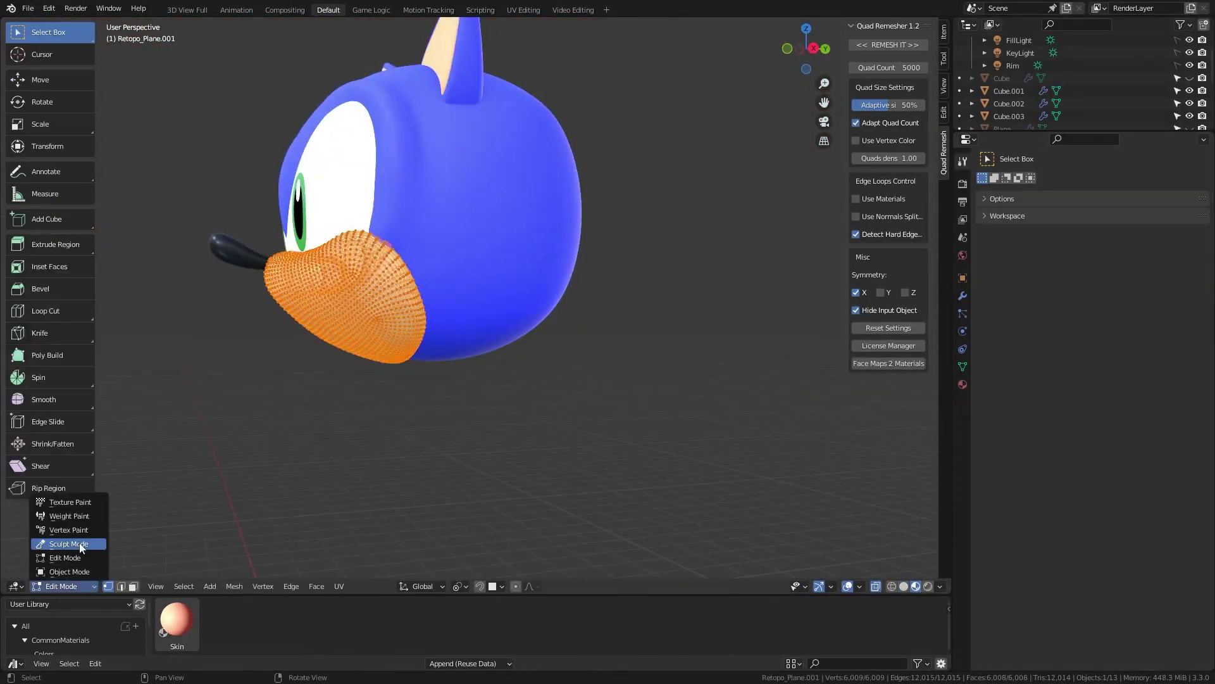
Step: Smooth the muzzle and head surfaces while working around the side and back
middle_click_drag(363, 451, 481, 329)
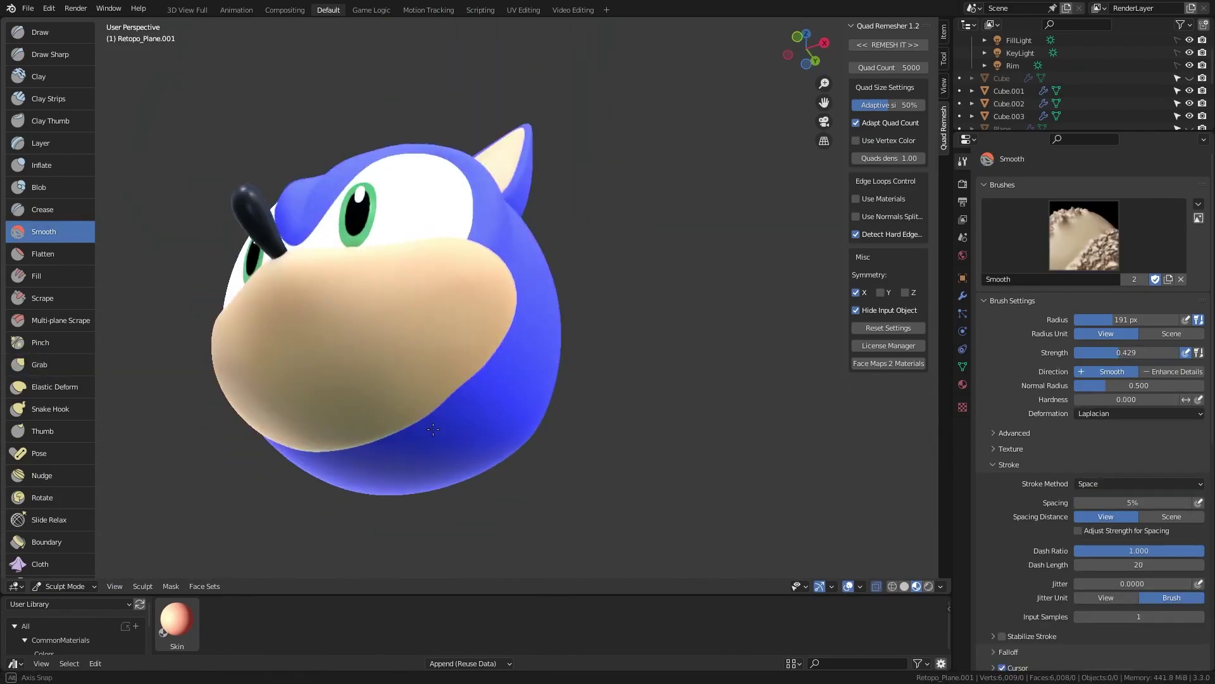
scroll(457, 386, "up", 3)
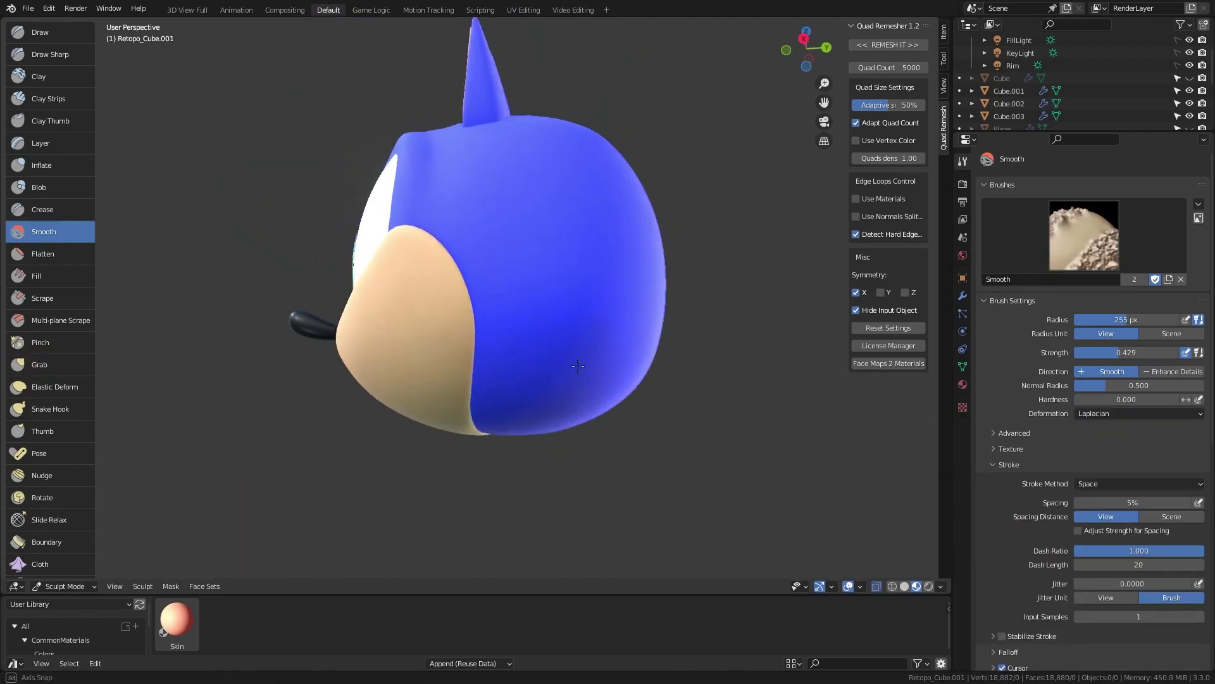
middle_click_drag(498, 424, 386, 319)
middle_click_drag(329, 370, 440, 267)
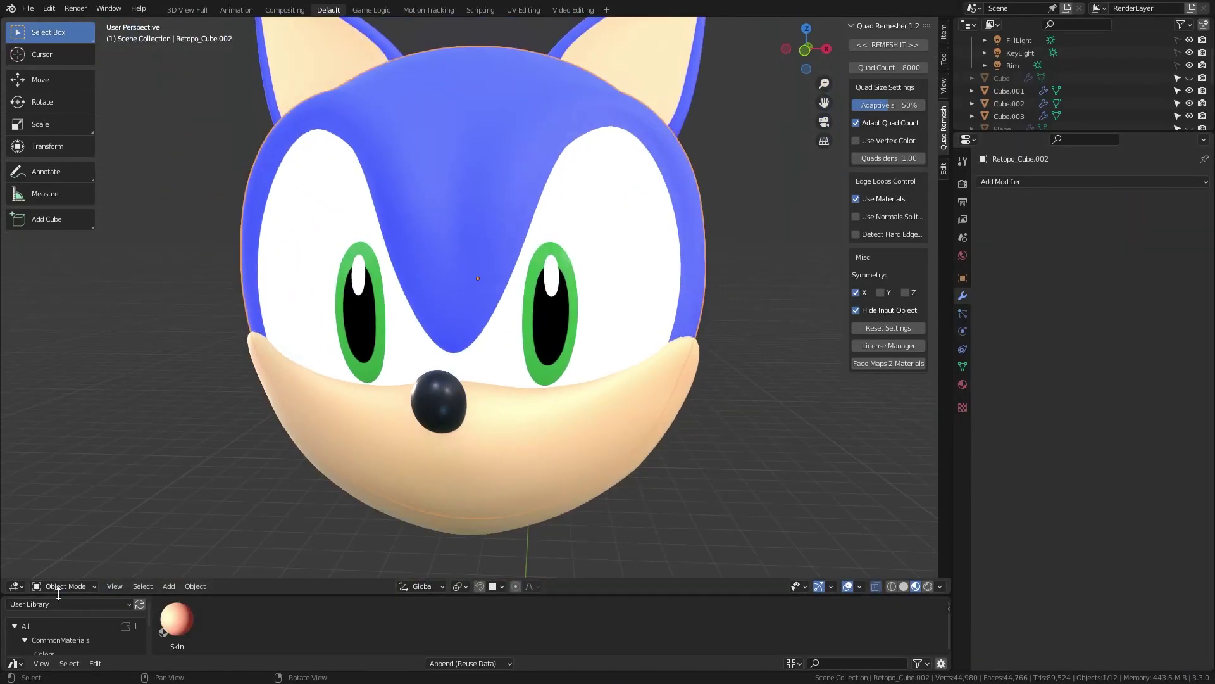
Step: Reshape the remeshed head's underside with the Grab brush from a side view
scroll(473, 360, "down", 3)
scroll(530, 203, "down", 2)
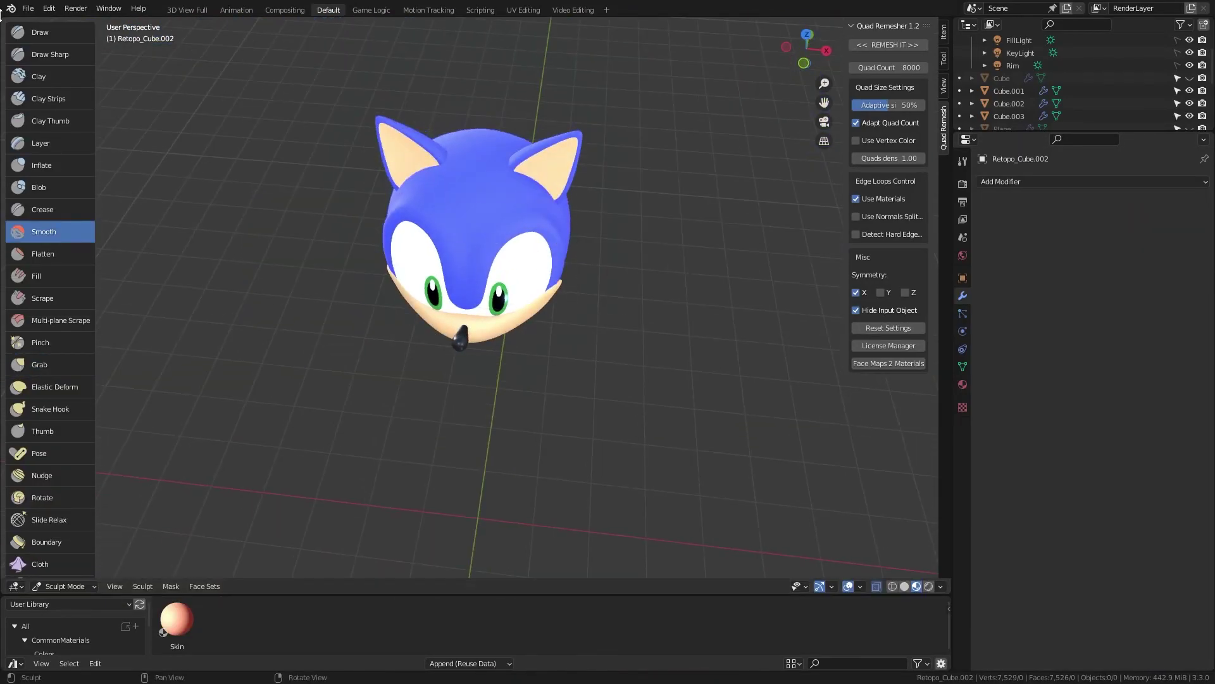
scroll(530, 203, "up", 3)
scroll(519, 213, "up", 2)
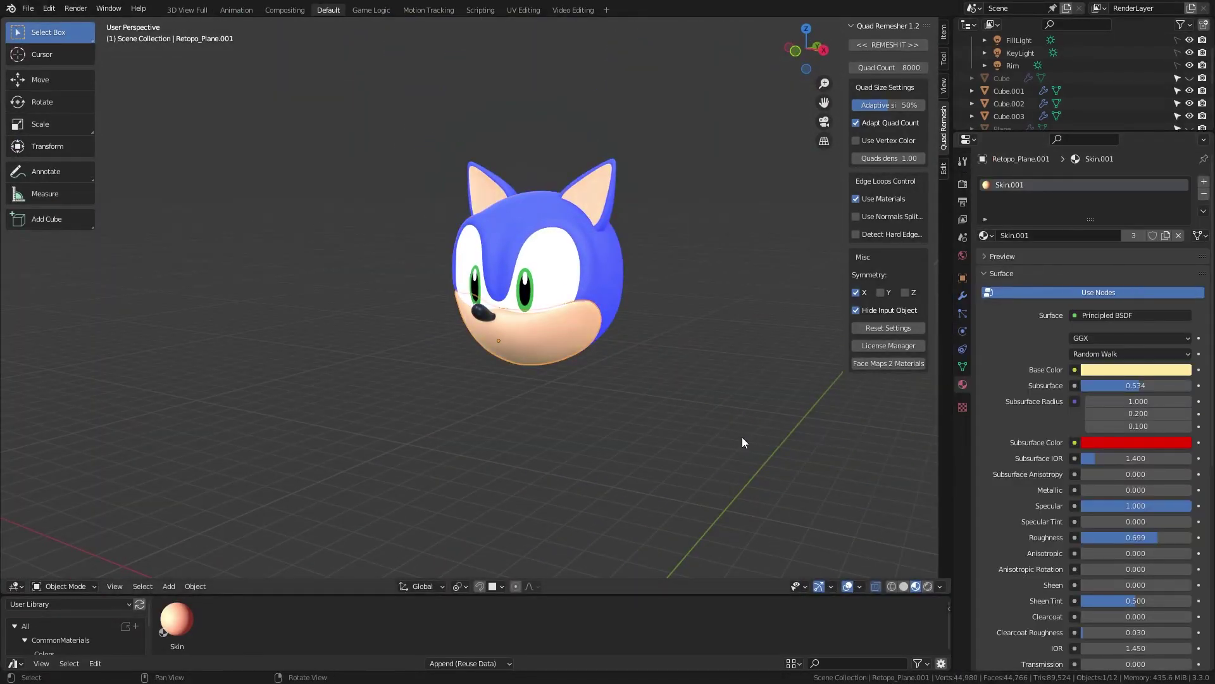
mouse_move(432, 413)
middle_mouse_down()
mouse_move(530, 328)
mouse_move(507, 379)
mouse_move(459, 431)
middle_mouse_up()
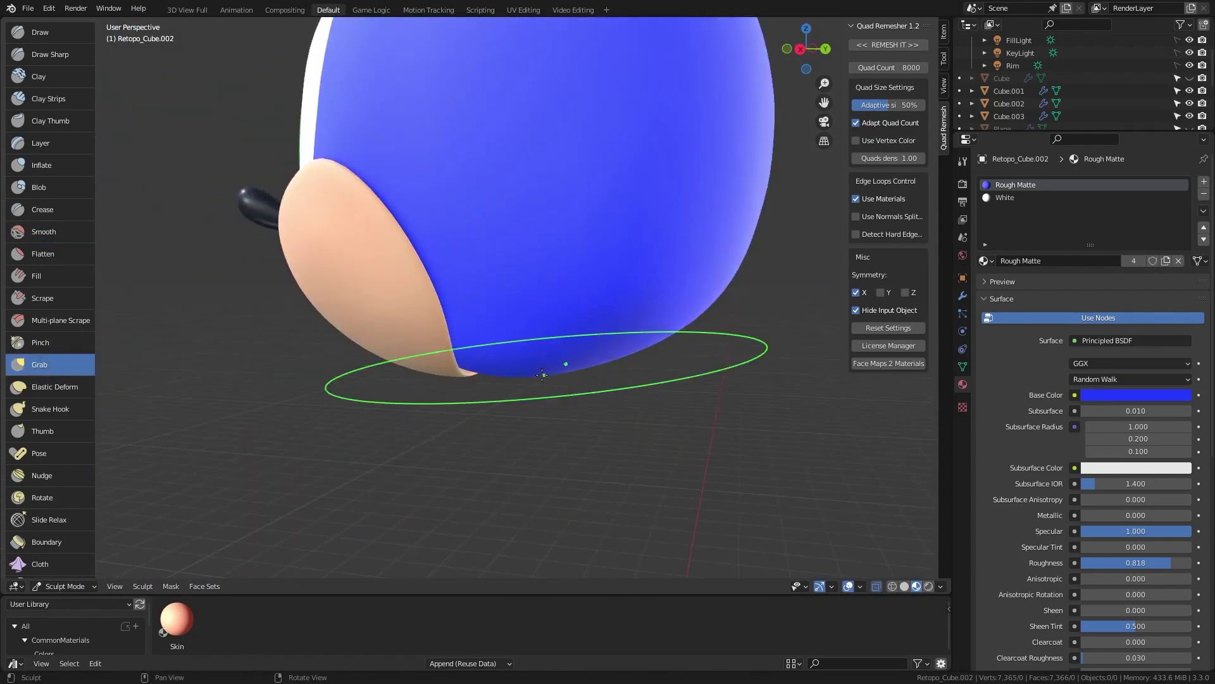
Step: Smooth the head with the Smooth brush and zoom out to view it whole
key("shift+s")
middle_click_drag(542, 375, 576, 242)
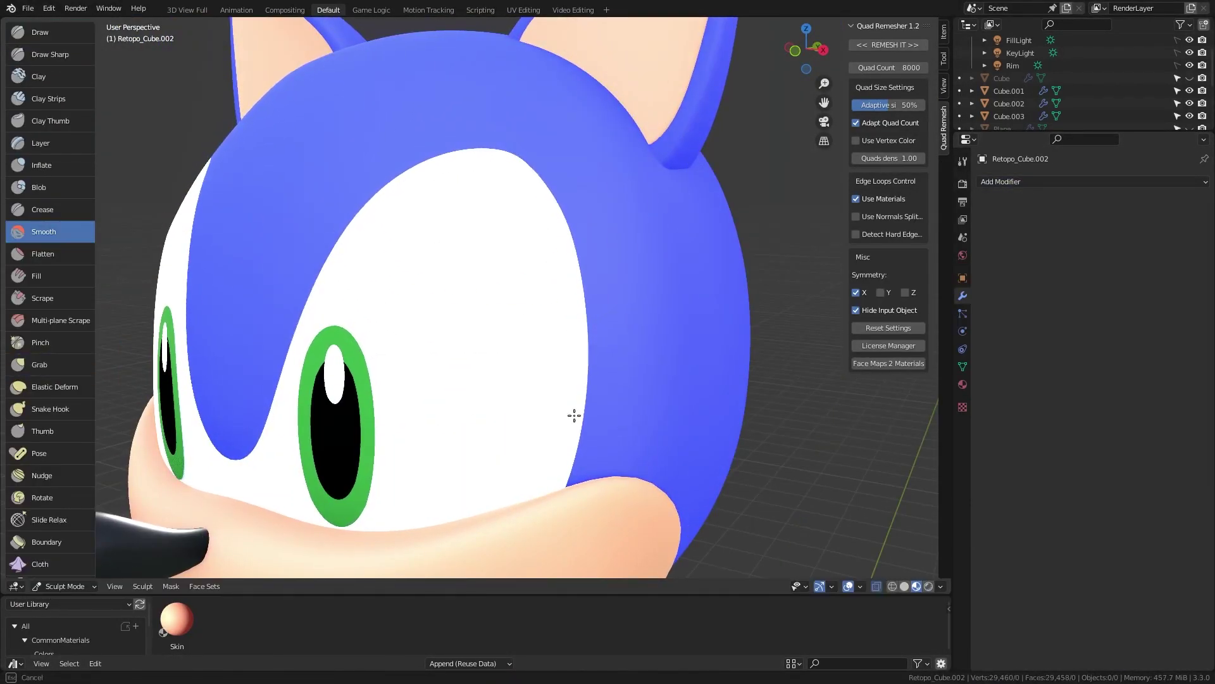
scroll(320, 279, "down", 5)
scroll(398, 217, "down", 2)
scroll(456, 342, "down", 4)
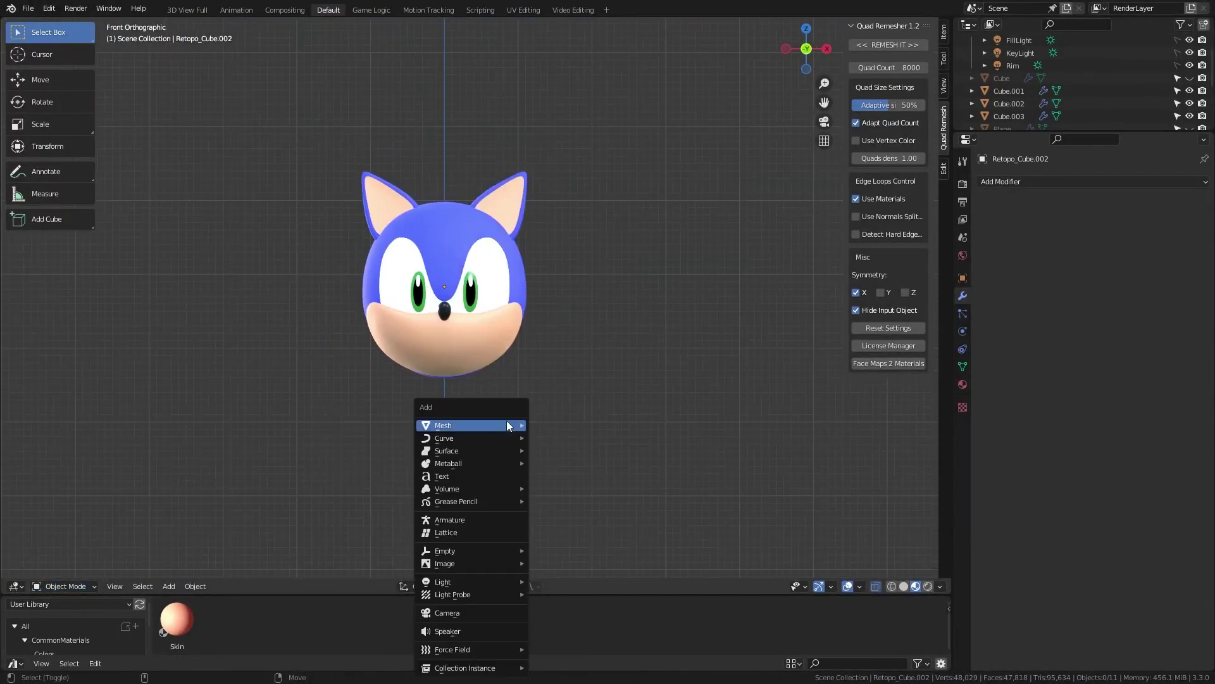
Step: Merge the new mesh's duplicate vertices by distance
key("F3")
type("merge")
key("Return")
left_click(1012, 182)
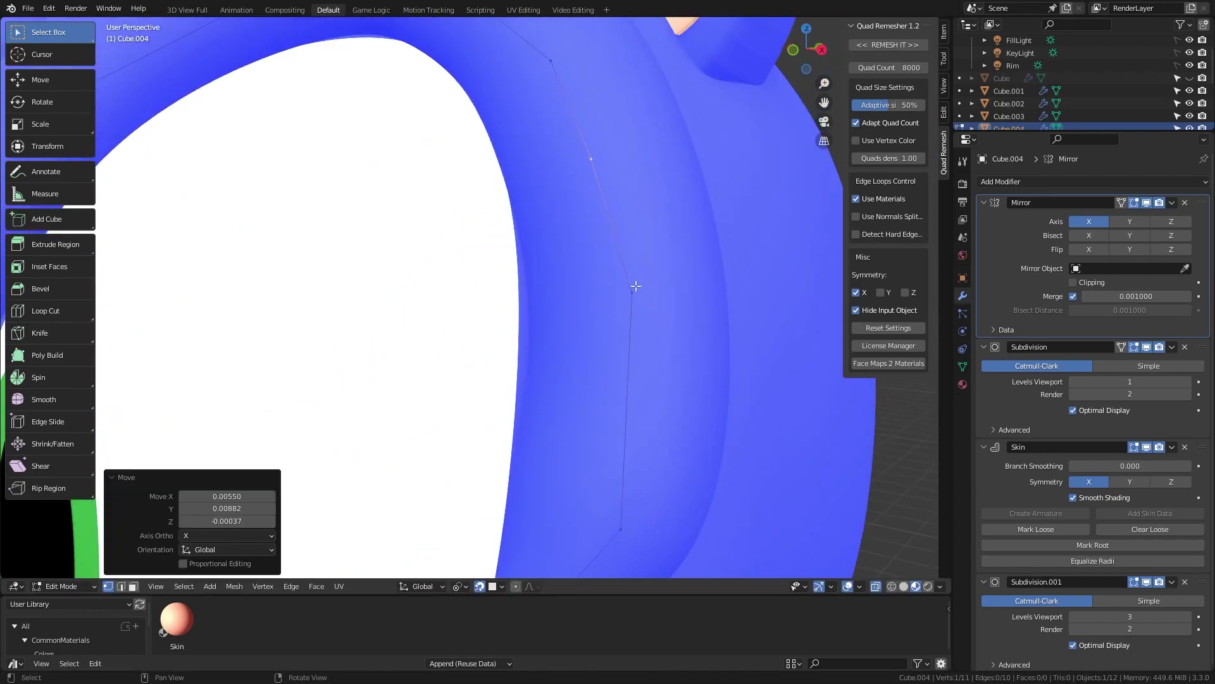
Step: Extrude two skin-tube vertices along the blue fur edge and resize the tube thickness
middle_click_drag(635, 286, 532, 275)
key("e")
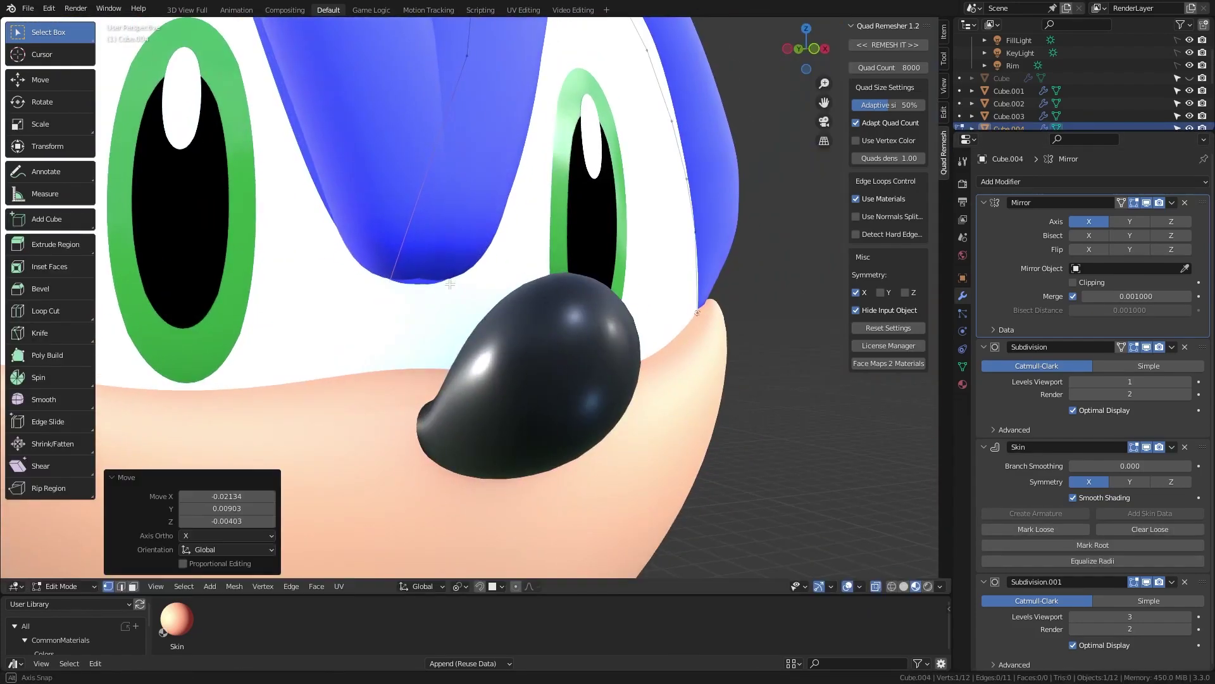
key("e")
key("ctrl+a")
left_click(359, 290)
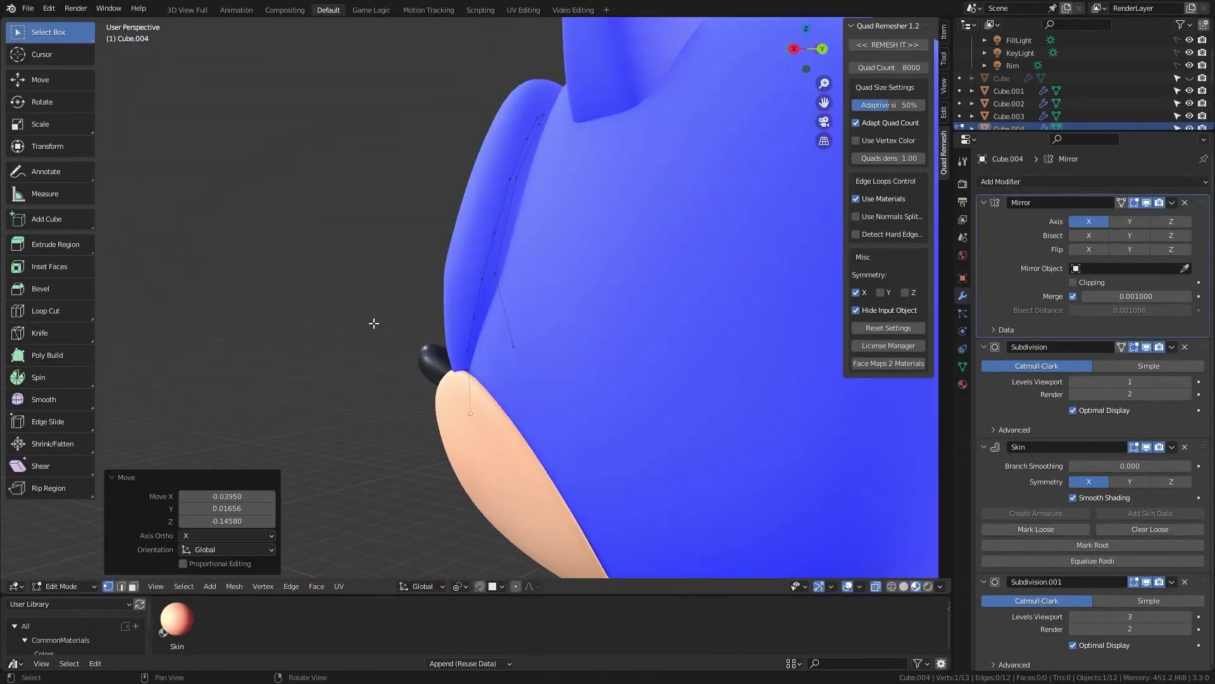
key("g")
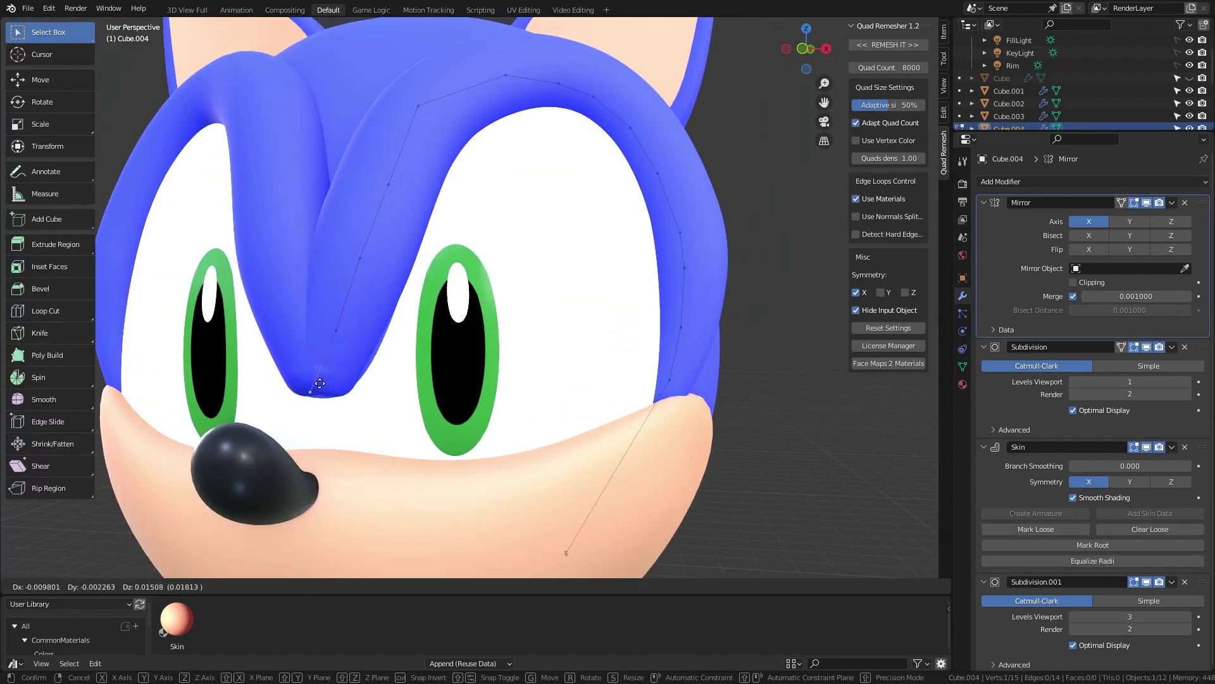
left_click(319, 383)
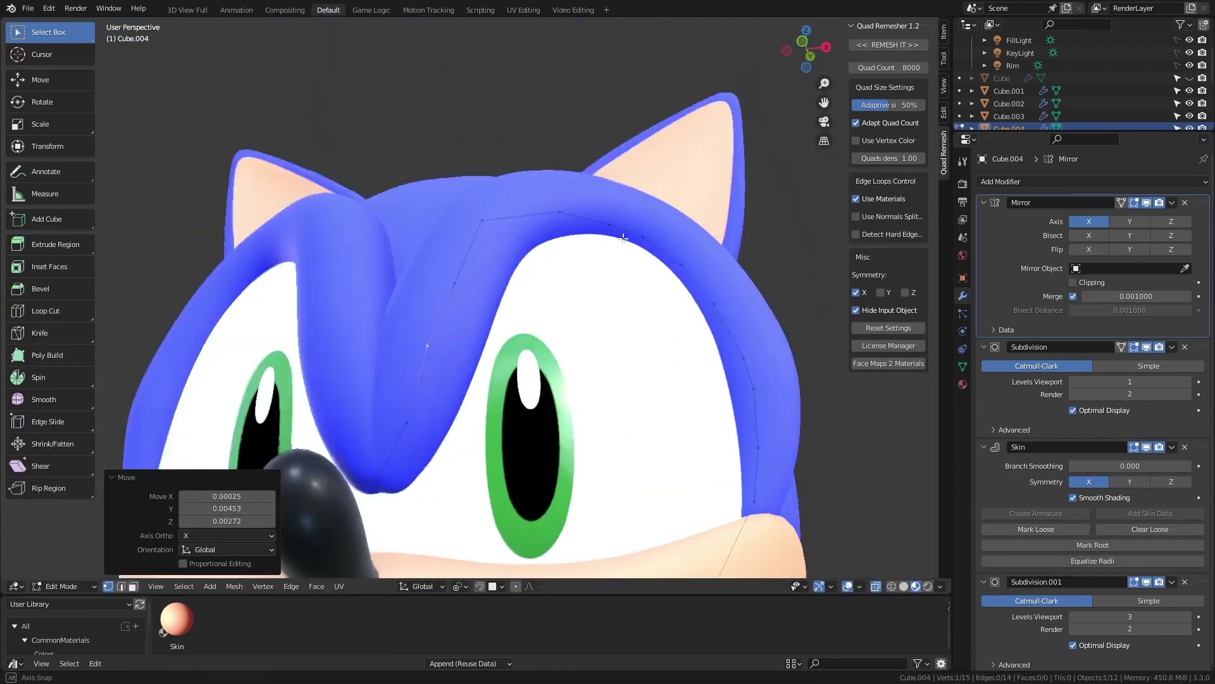
Step: Move rim vertices from the side and top views to follow the fur above the eye
middle_click_drag(497, 388, 583, 298)
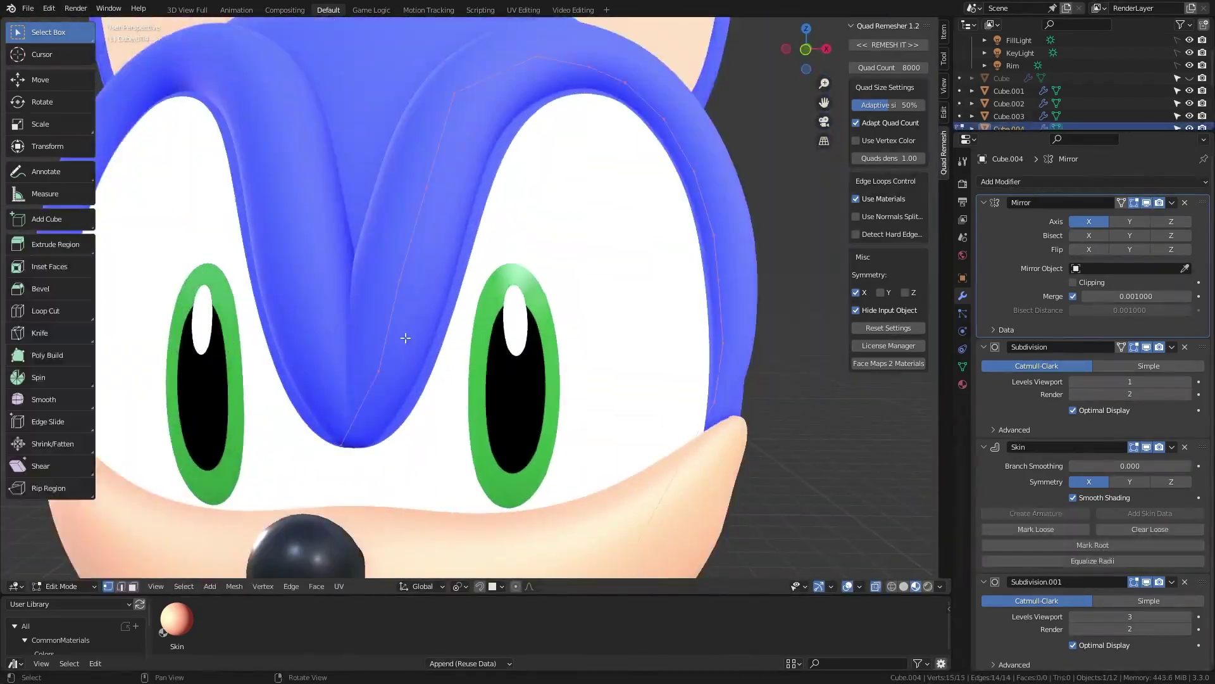
left_click(467, 188)
key("g")
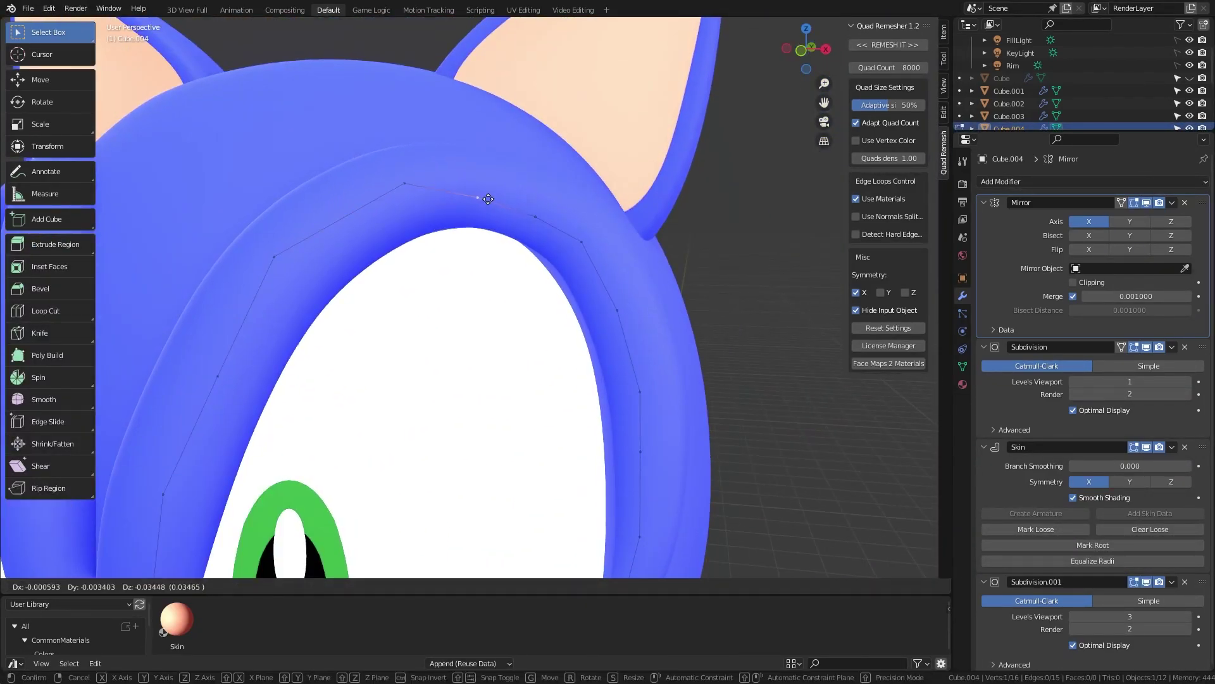
left_click(488, 199)
mouse_move(660, 398)
middle_mouse_down()
mouse_move(703, 273)
mouse_move(413, 434)
middle_mouse_up()
key("g")
left_click(519, 406)
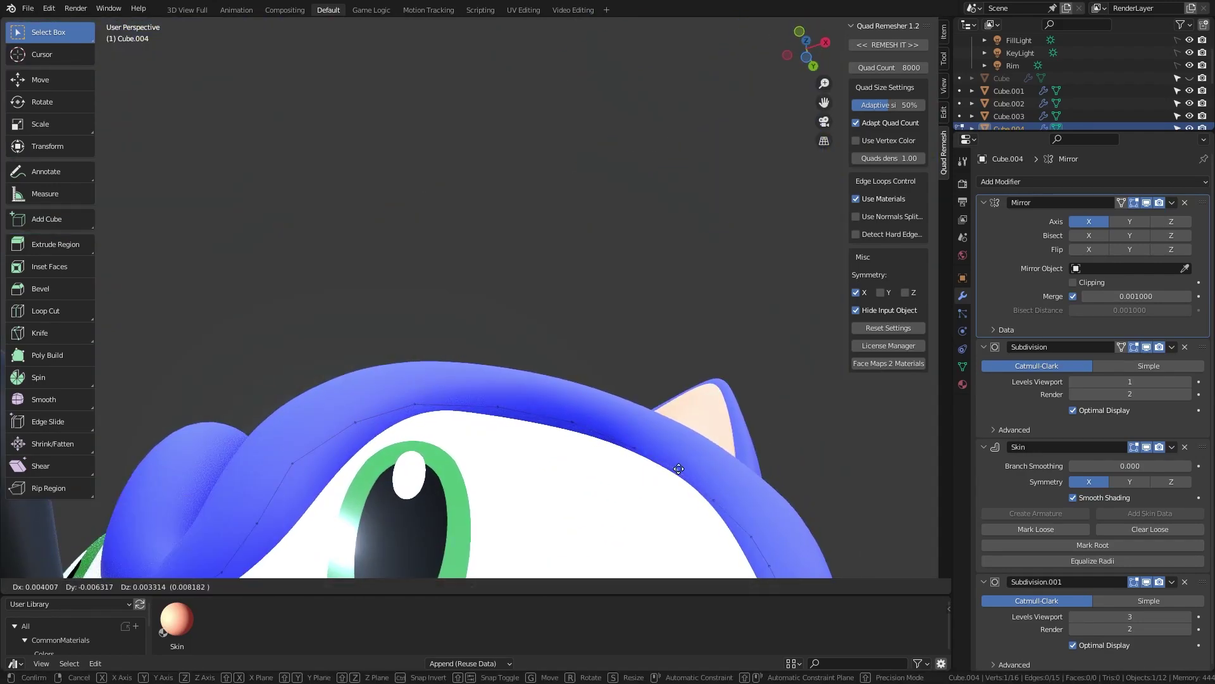
left_click(679, 469)
mouse_move(679, 468)
middle_mouse_down()
mouse_move(542, 374)
mouse_move(529, 353)
mouse_move(554, 272)
mouse_move(447, 294)
middle_mouse_up()
Step: Fit further rim vertices onto the fur edge from the front of the face
left_click(554, 272)
key("g")
left_click(721, 362)
mouse_move(722, 362)
middle_mouse_down()
mouse_move(713, 207)
mouse_move(481, 395)
mouse_move(519, 285)
mouse_move(557, 241)
mouse_move(332, 277)
mouse_move(466, 239)
mouse_move(618, 265)
middle_mouse_up()
scroll(481, 396, "down", 2)
key("g")
left_click(557, 240)
scroll(557, 241, "down", 2)
key("g")
key("g")
left_click(443, 355)
scroll(401, 425, "down", 3)
scroll(325, 283, "up", 3)
left_click(476, 347)
scroll(476, 347, "down", 2)
scroll(487, 266, "down", 2)
scroll(487, 266, "up", 4)
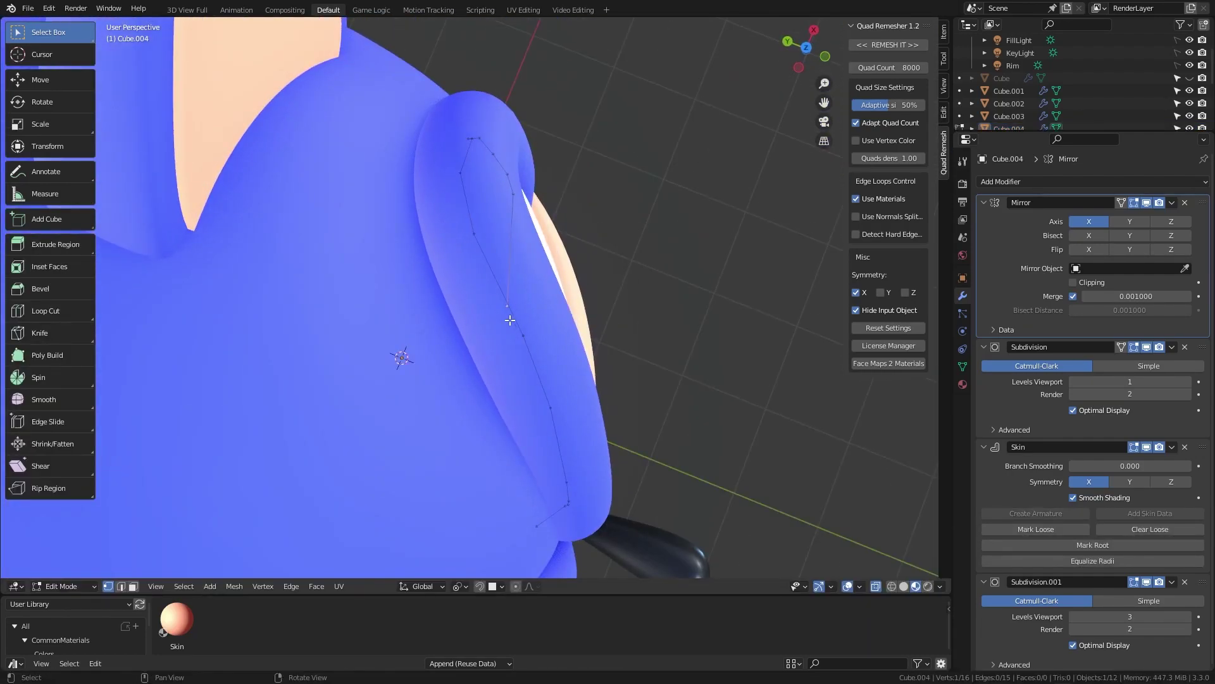
Step: Shape the last rim vertices around the brow, check the whole head, and return to Object Mode
key("g")
left_click(513, 380)
scroll(515, 396, "down", 3)
middle_click_drag(515, 397, 258, 283)
scroll(591, 271, "up", 4)
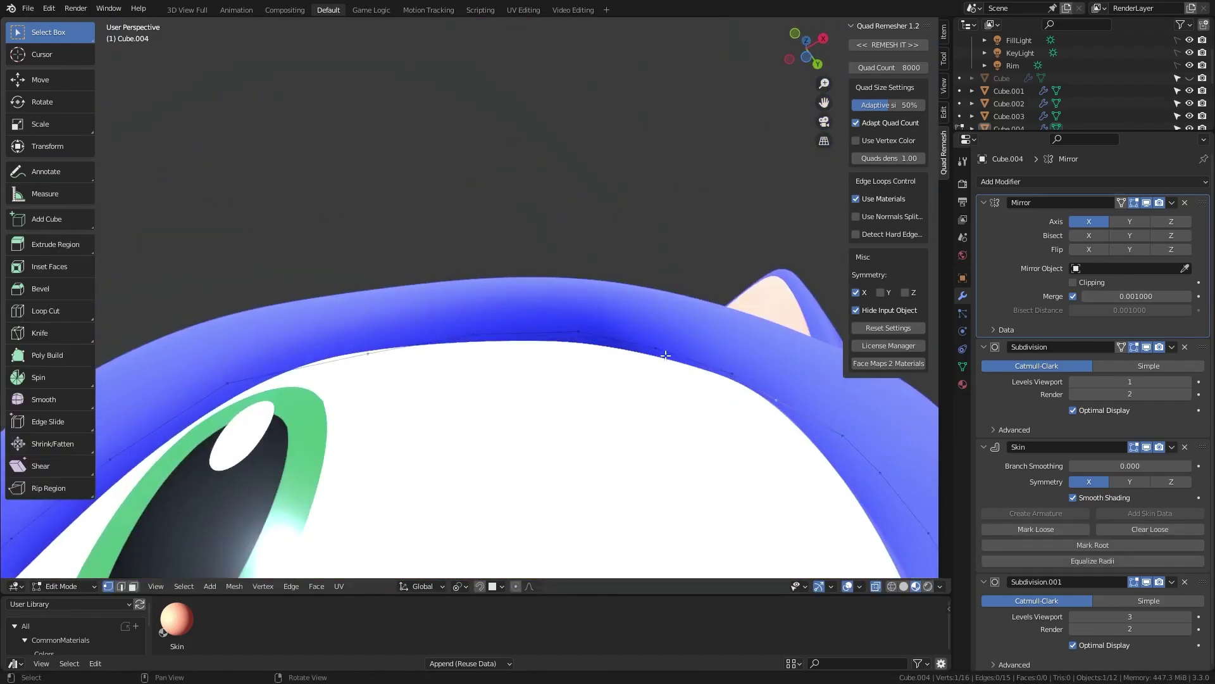
key("g")
left_click(778, 380)
scroll(778, 379, "down", 3)
middle_click_drag(778, 379, 426, 263)
scroll(605, 278, "down", 3)
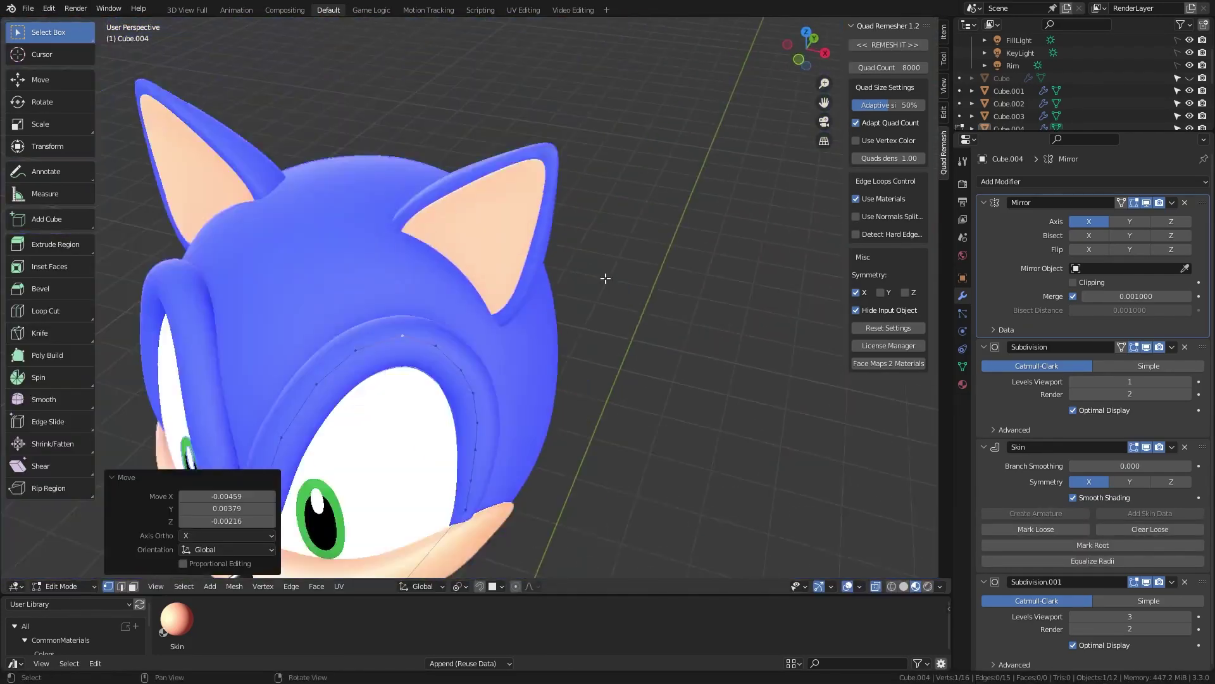
scroll(606, 278, "up", 3)
middle_click_drag(606, 277, 394, 297)
key("Tab")
Step: Select the remeshed head and enter Sculpt Mode with the Smooth brush
left_click(511, 241)
middle_click_drag(511, 241, 87, 499)
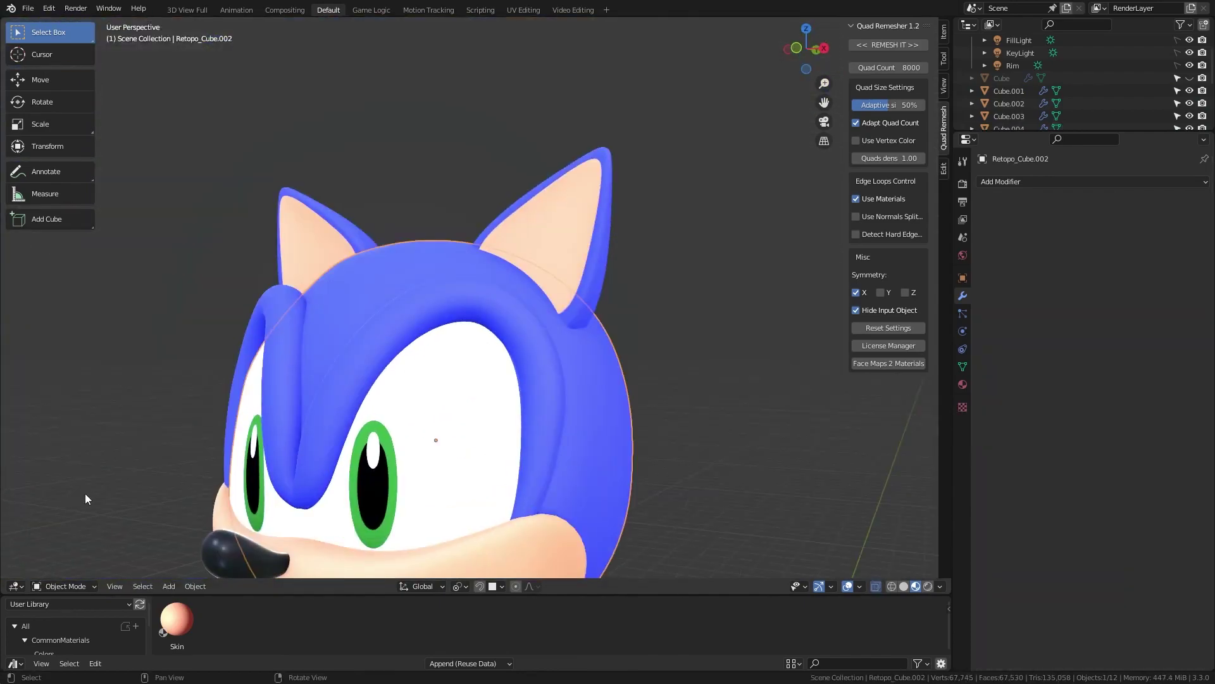
key("ctrl+Tab")
scroll(478, 243, "up", 2)
middle_click_drag(475, 238, 481, 400)
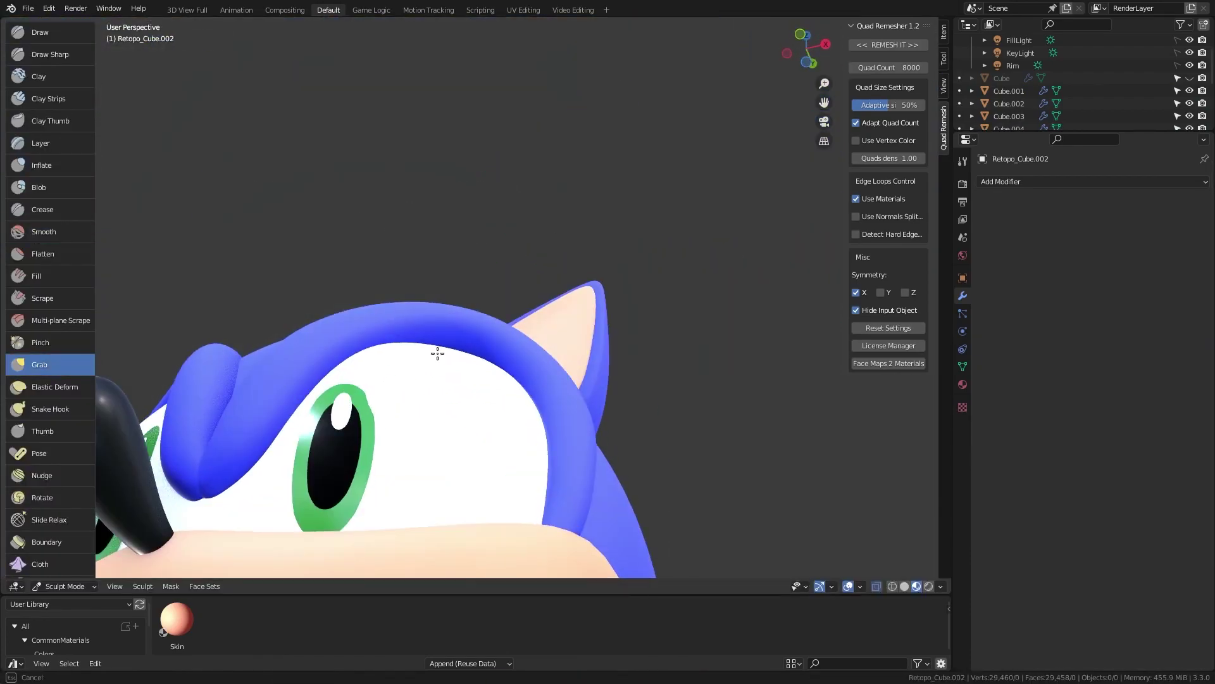
key("shift+s")
middle_click_drag(437, 354, 437, 465)
mouse_move(587, 391)
middle_mouse_down()
mouse_move(570, 354)
mouse_move(223, 330)
middle_mouse_up()
scroll(570, 354, "down", 4)
scroll(570, 354, "down", 3)
Step: Smooth out bumps on the head surface with the Smooth brush
key("ctrl+Tab")
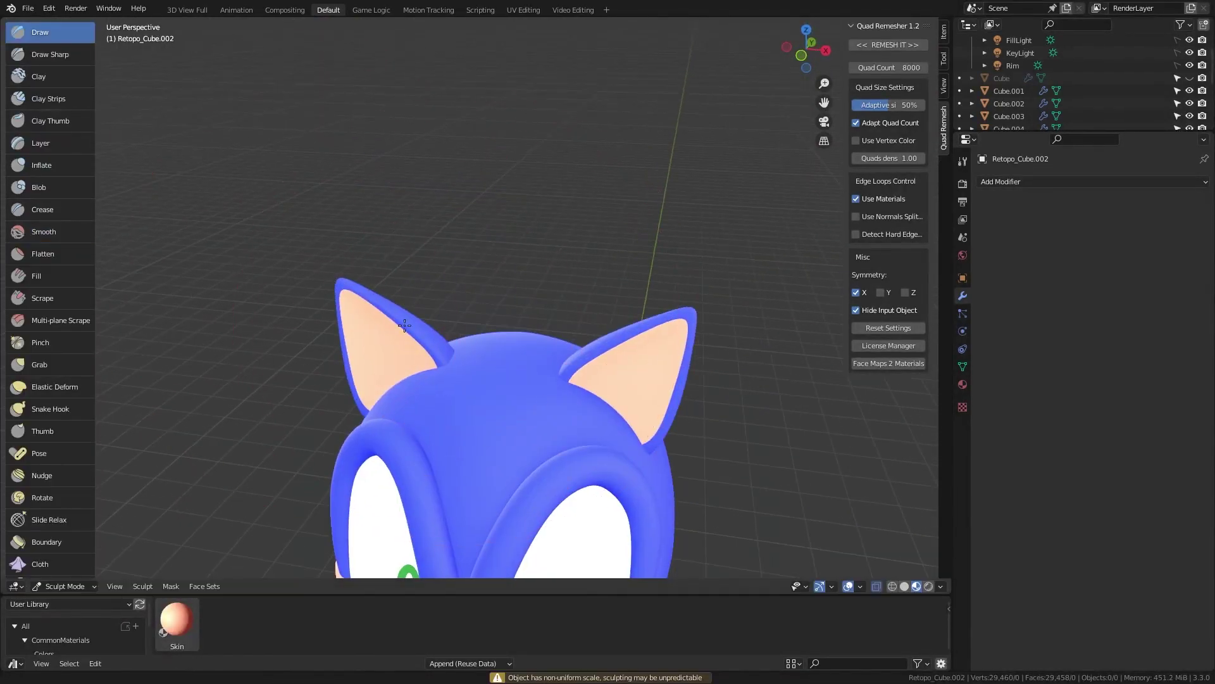
key("shift+s")
scroll(405, 326, "up", 2)
middle_click_drag(404, 325, 414, 466)
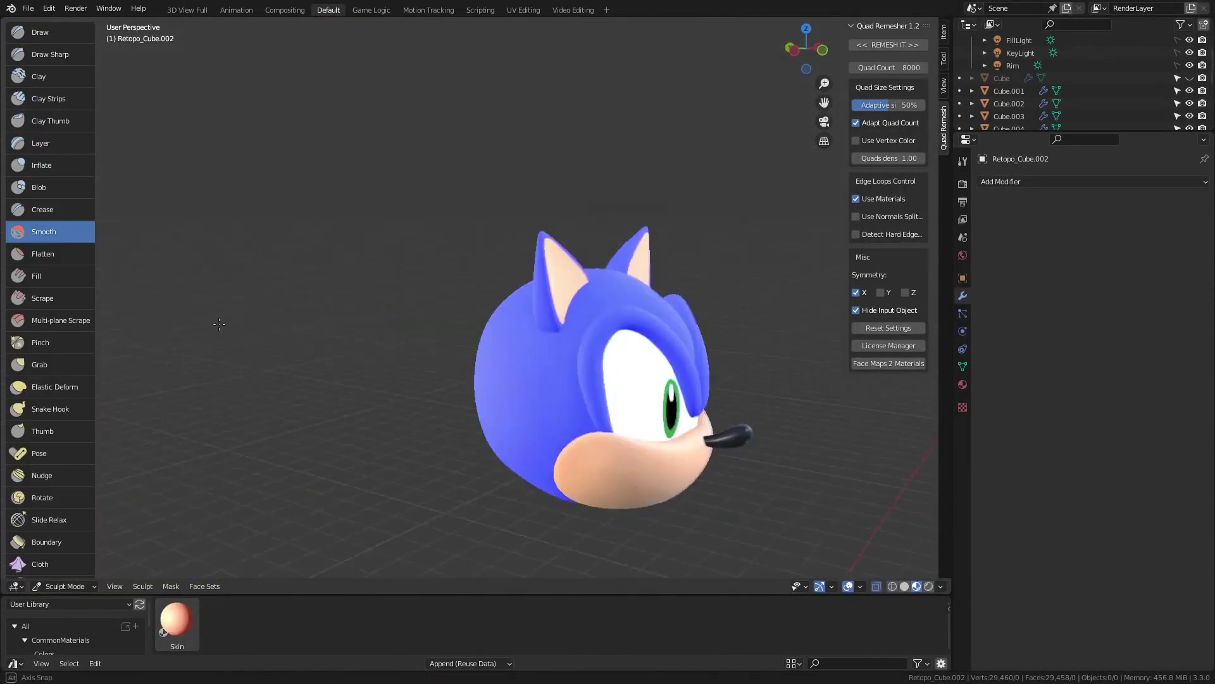
middle_click_drag(219, 324, 604, 336)
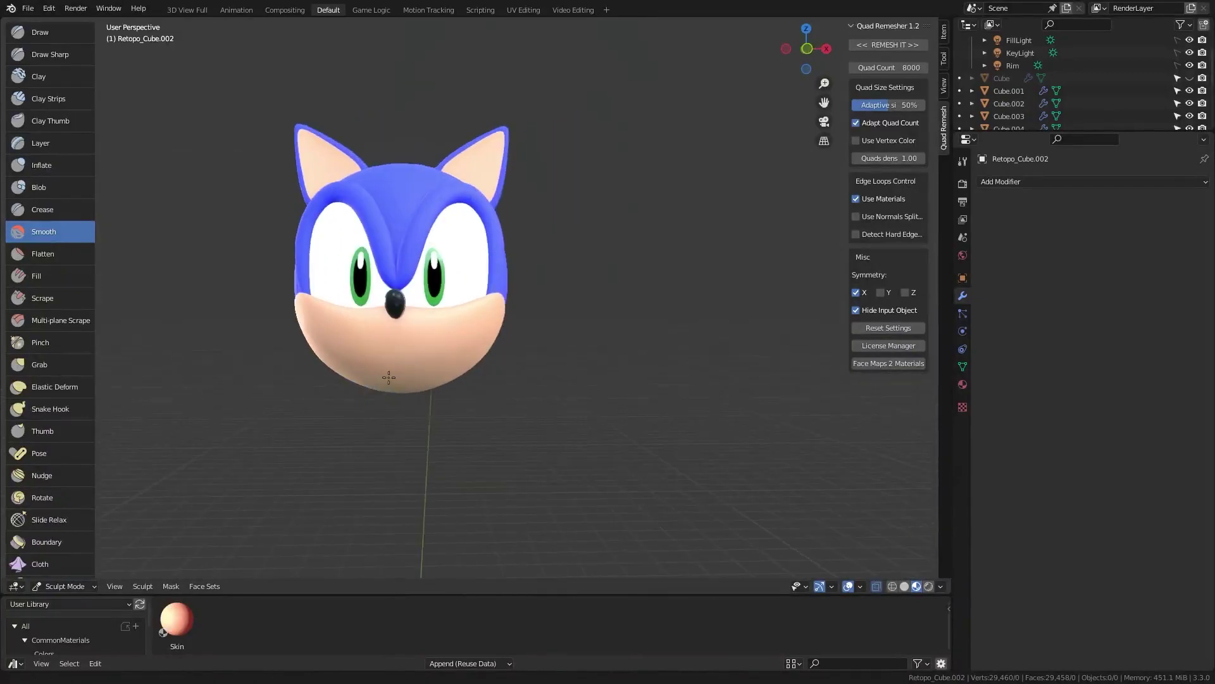
Step: Orbit to inspect the head and muzzle from three-quarter, below, side and front
key("ctrl+Tab")
middle_click_drag(96, 570, 612, 447)
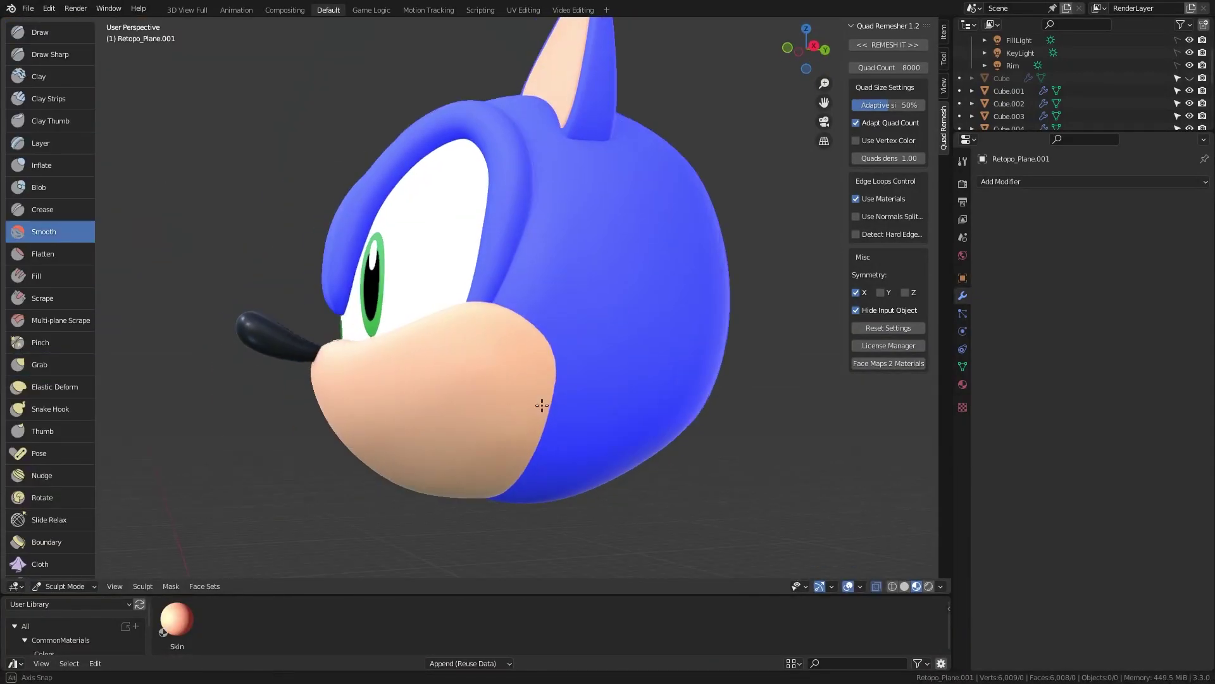
mouse_move(587, 377)
middle_mouse_down()
mouse_move(380, 420)
mouse_move(510, 388)
mouse_move(461, 370)
middle_mouse_up()
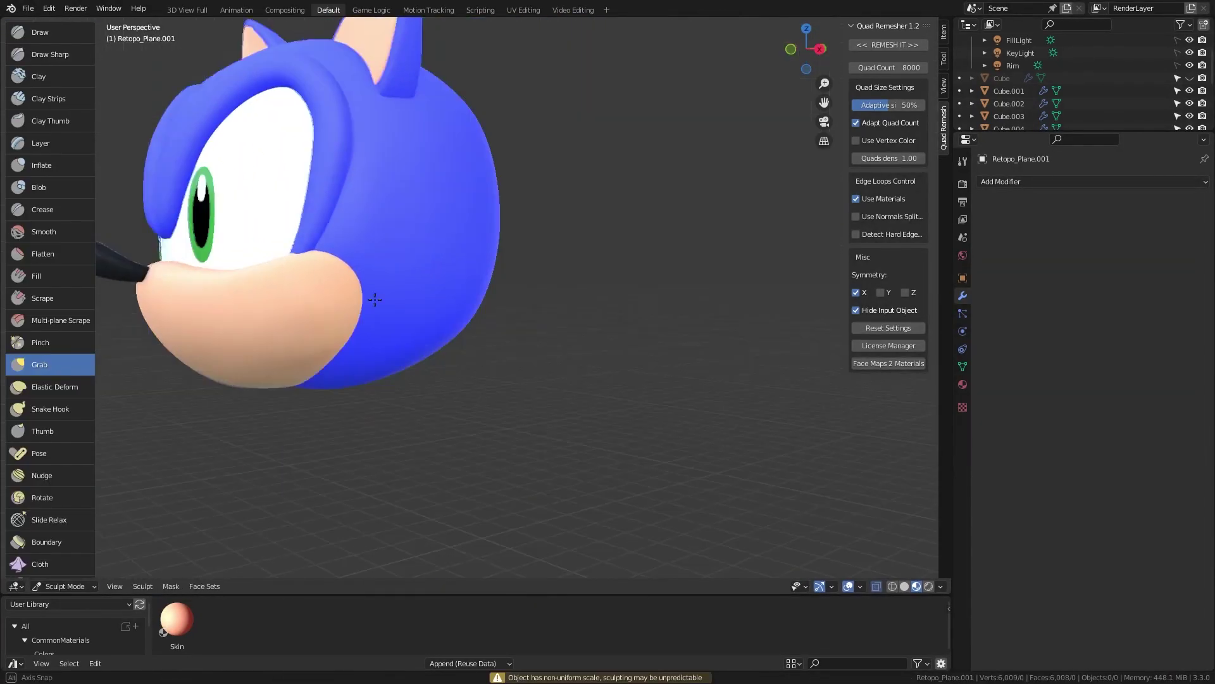
mouse_move(180, 304)
middle_mouse_down()
mouse_move(421, 360)
mouse_move(394, 320)
mouse_move(344, 311)
middle_mouse_up()
mouse_move(492, 406)
middle_mouse_down()
mouse_move(599, 401)
mouse_move(426, 422)
middle_mouse_up()
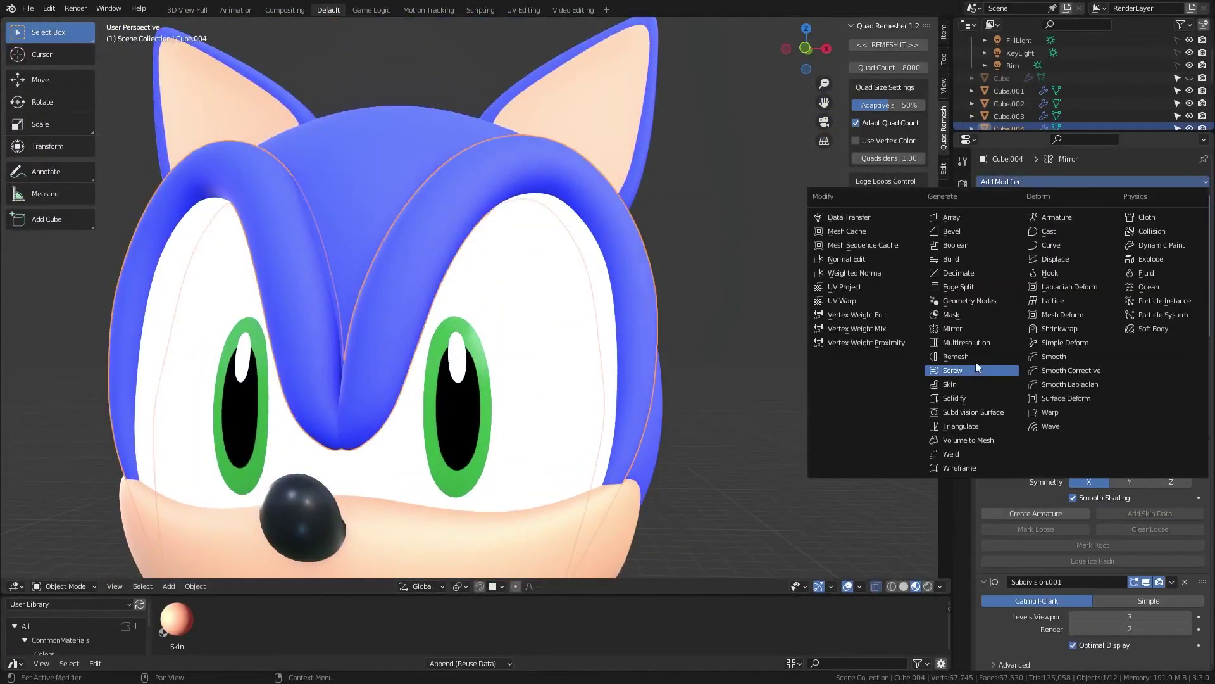
Step: Quad-remesh the head and eye ridge, then touch it up with Grab and Smooth brushes
left_click(968, 361)
left_click(1009, 103)
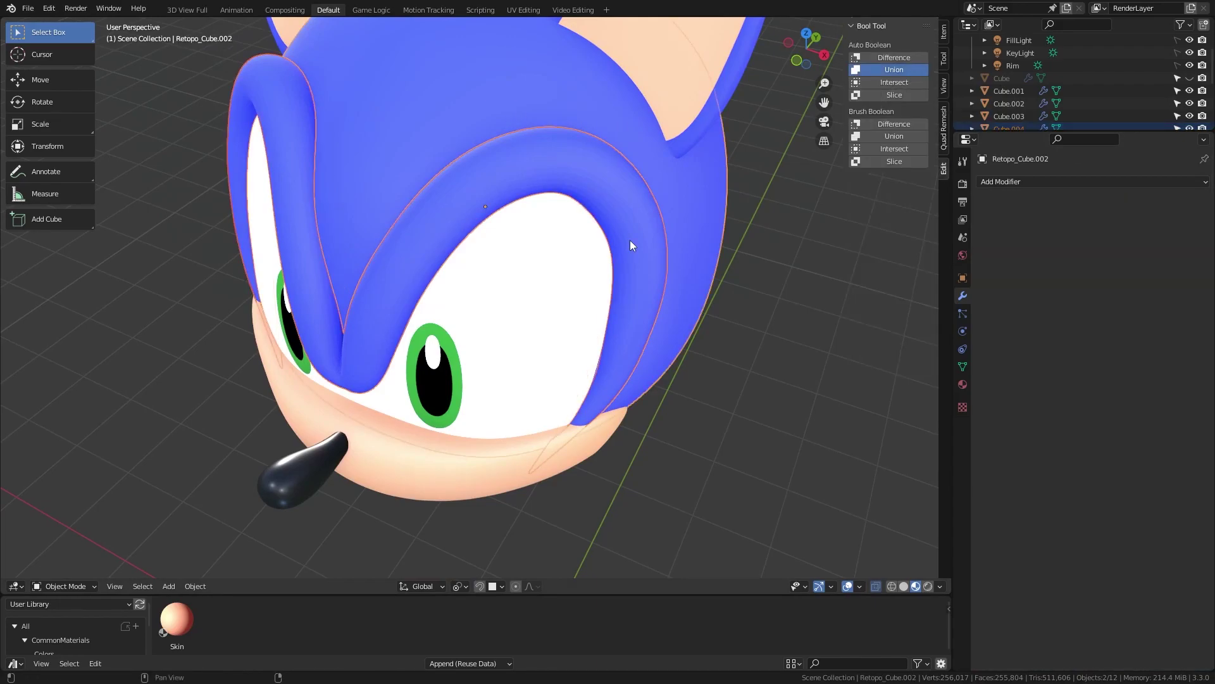
scroll(542, 150, "up", 3)
key("F3")
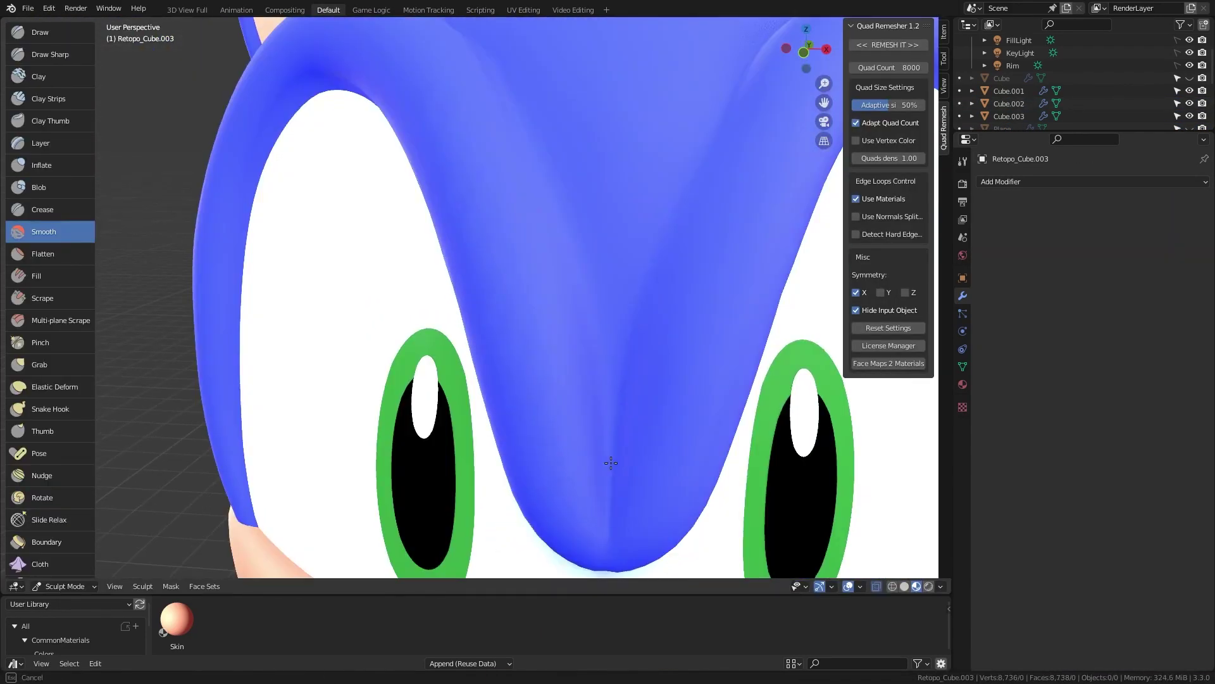
mouse_move(611, 463)
middle_mouse_down()
mouse_move(589, 336)
mouse_move(417, 342)
mouse_move(560, 294)
mouse_move(599, 247)
mouse_move(550, 249)
mouse_move(514, 324)
middle_mouse_up()
key("g")
key("shift+s")
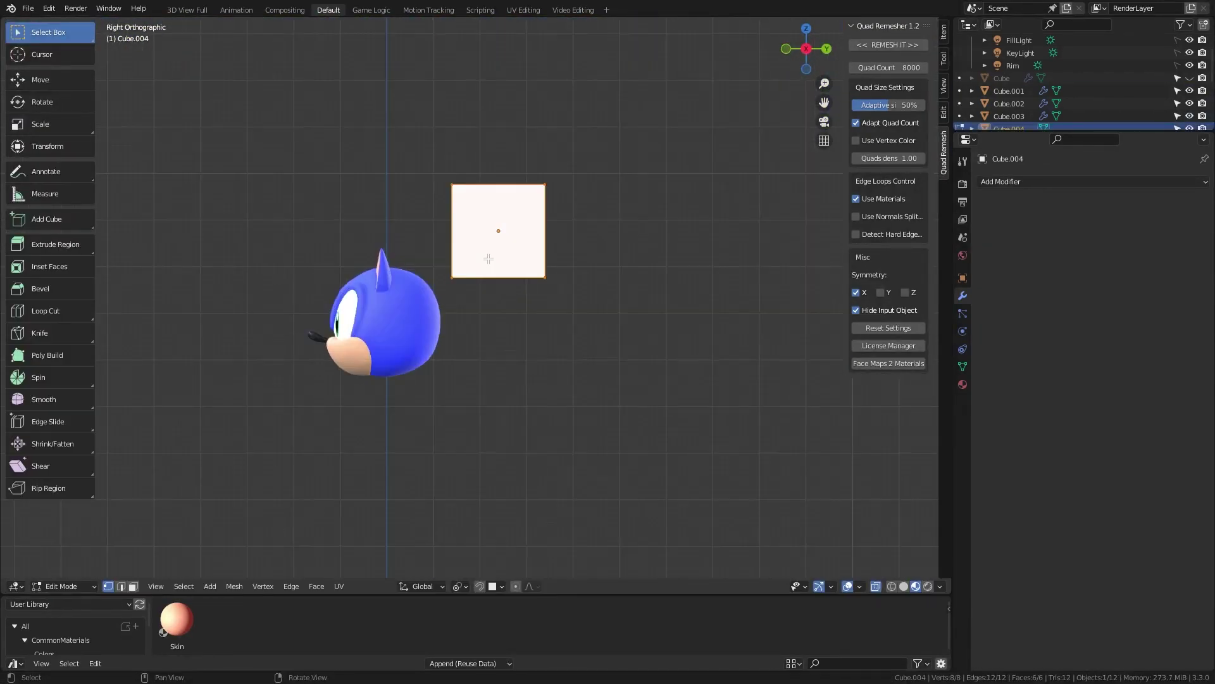
Step: Collapse the new cube to a single vertex and extrude the first quill edge
key("m")
key("c")
key("e")
left_click(576, 283)
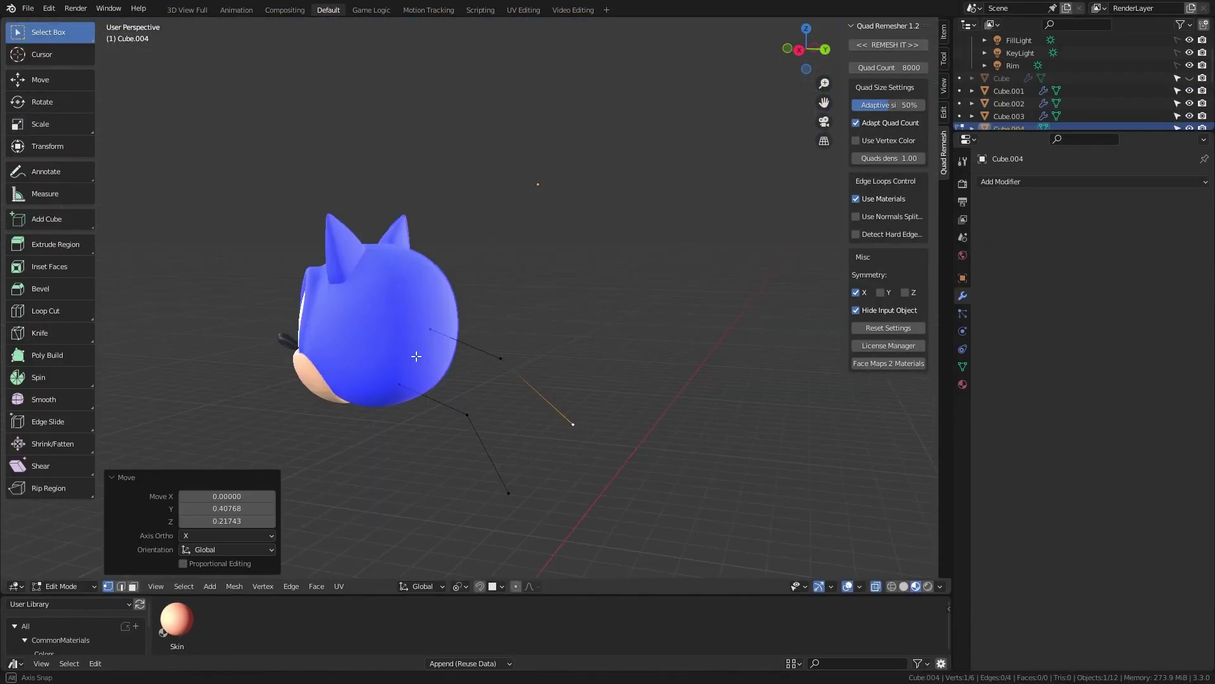
key("KP_1")
Step: Add Mirror, Skin and Subdivision modifiers to the quill edges and assign the blue material
left_click(1092, 182)
left_click(911, 328)
key("KP_3")
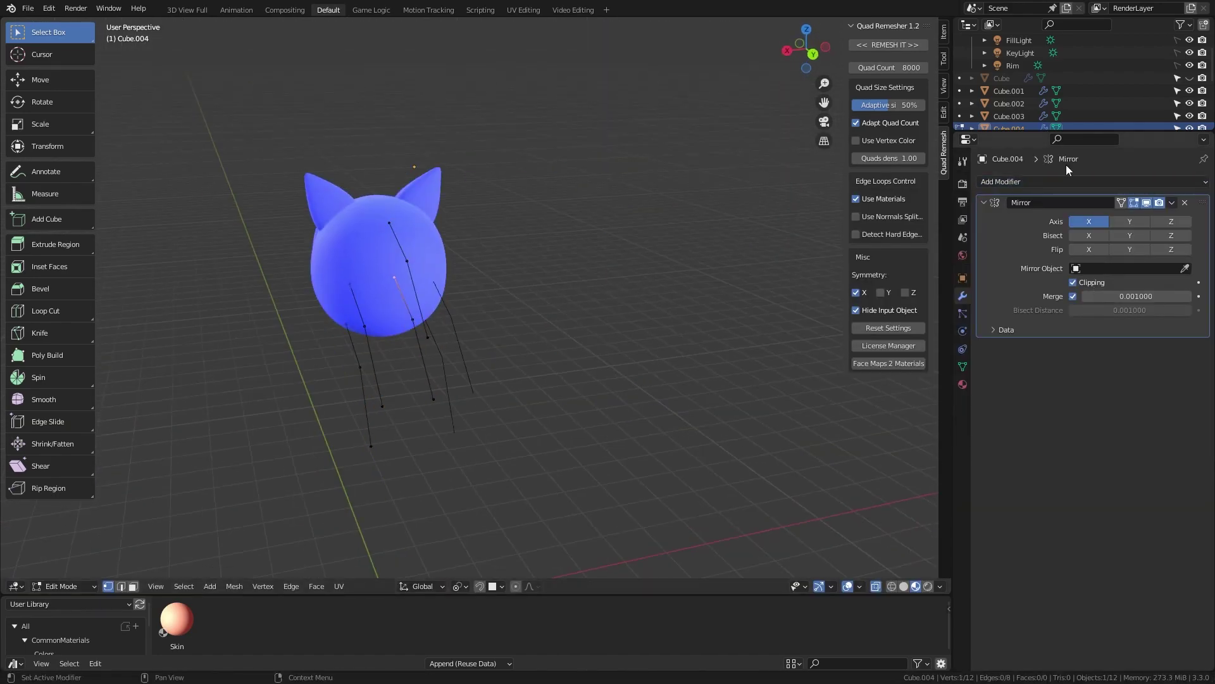
left_click(1092, 182)
left_click(990, 419)
left_click(963, 384)
key("KP_1")
Step: Position a quill vertex and shrink the quill tips' skin radius to zero points
key("KP_3")
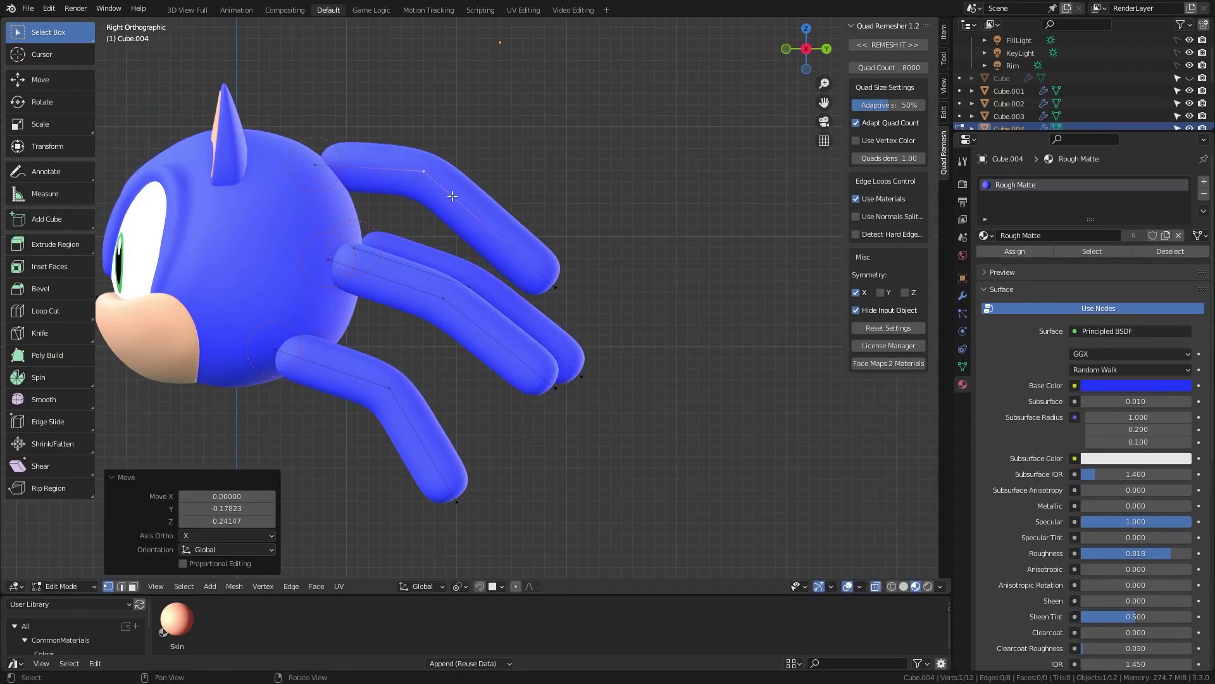
key("g")
key("ctrl+a")
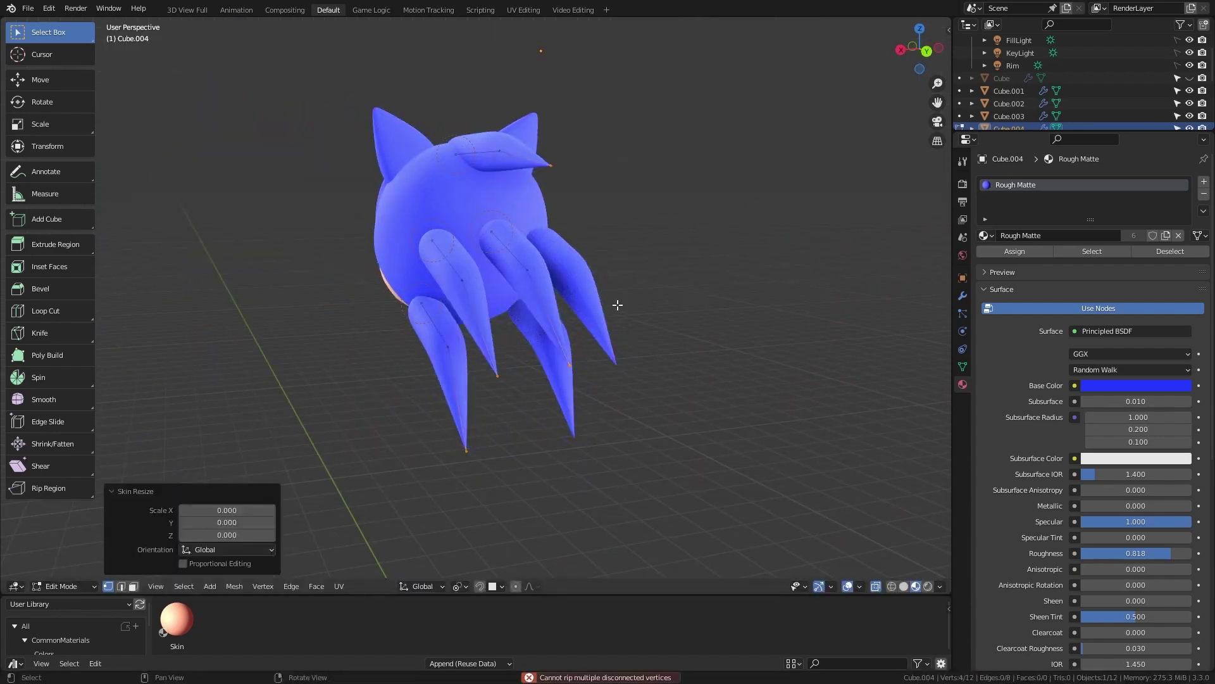
key("KP_3")
left_click(235, 129)
key("KP_1")
mouse_move(370, 271)
middle_mouse_down()
mouse_move(442, 136)
mouse_move(578, 153)
middle_mouse_up()
key("KP_3")
Step: Scale the whole quill mesh up and raise the middle spike vertex
key("a")
key("s")
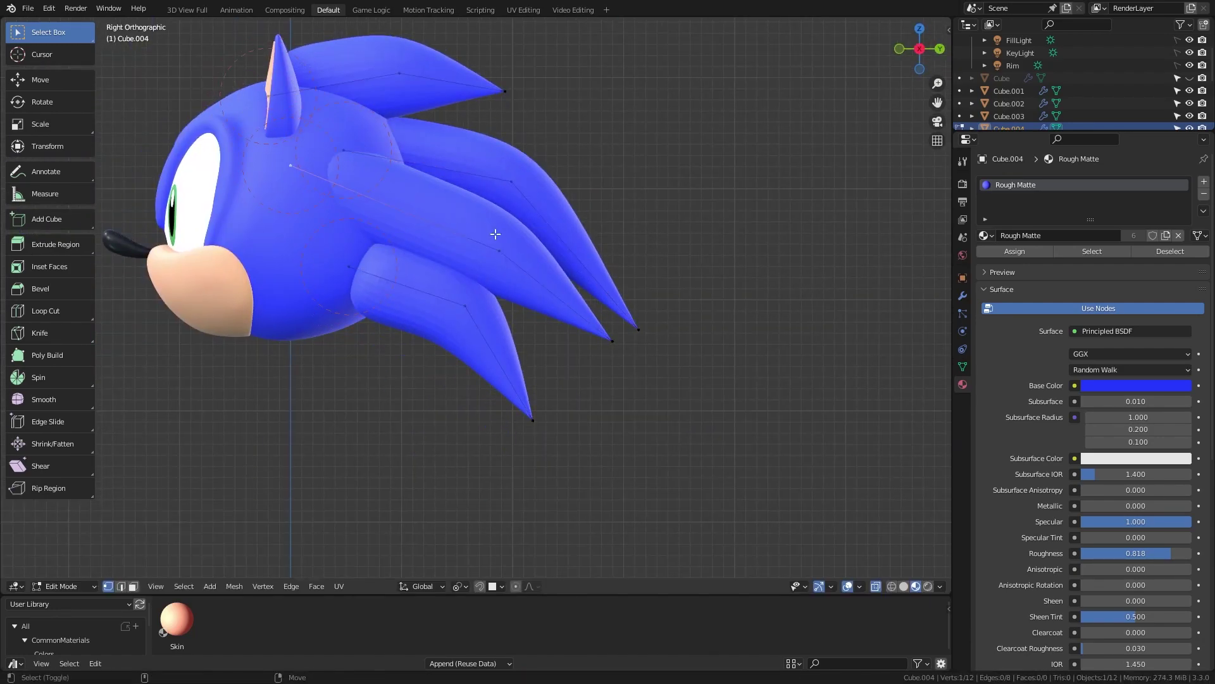
mouse_move(431, 77)
middle_mouse_down()
mouse_move(481, 189)
mouse_move(767, 192)
middle_mouse_up()
key("KP_3")
left_click(499, 251)
key("g")
left_click(498, 178)
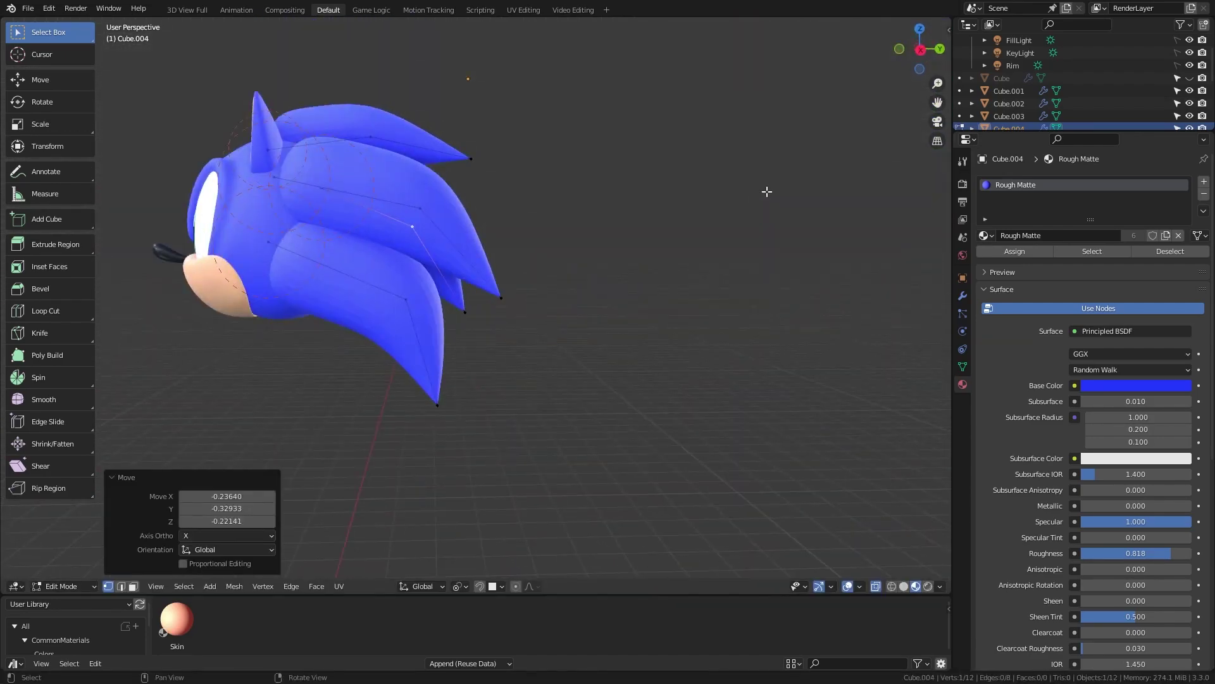
Step: Toggle between Edit and Object Mode to preview the skinned quill shapes
left_click(963, 296)
key("Tab")
scroll(386, 192, "down", 3)
scroll(522, 218, "up", 6)
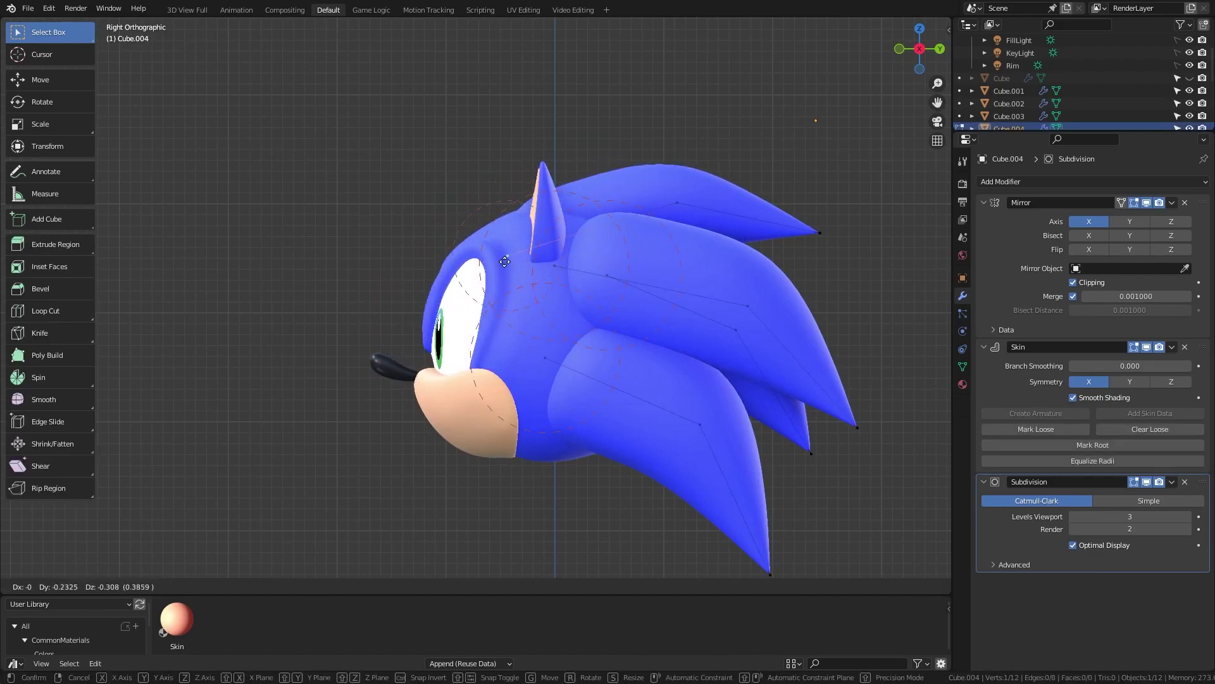
left_click(504, 261)
key("Tab")
scroll(634, 236, "down", 3)
key("Tab")
Step: Undo a change and reposition quill vertices in side and perspective views
middle_click_drag(634, 237, 728, 363)
key("Tab")
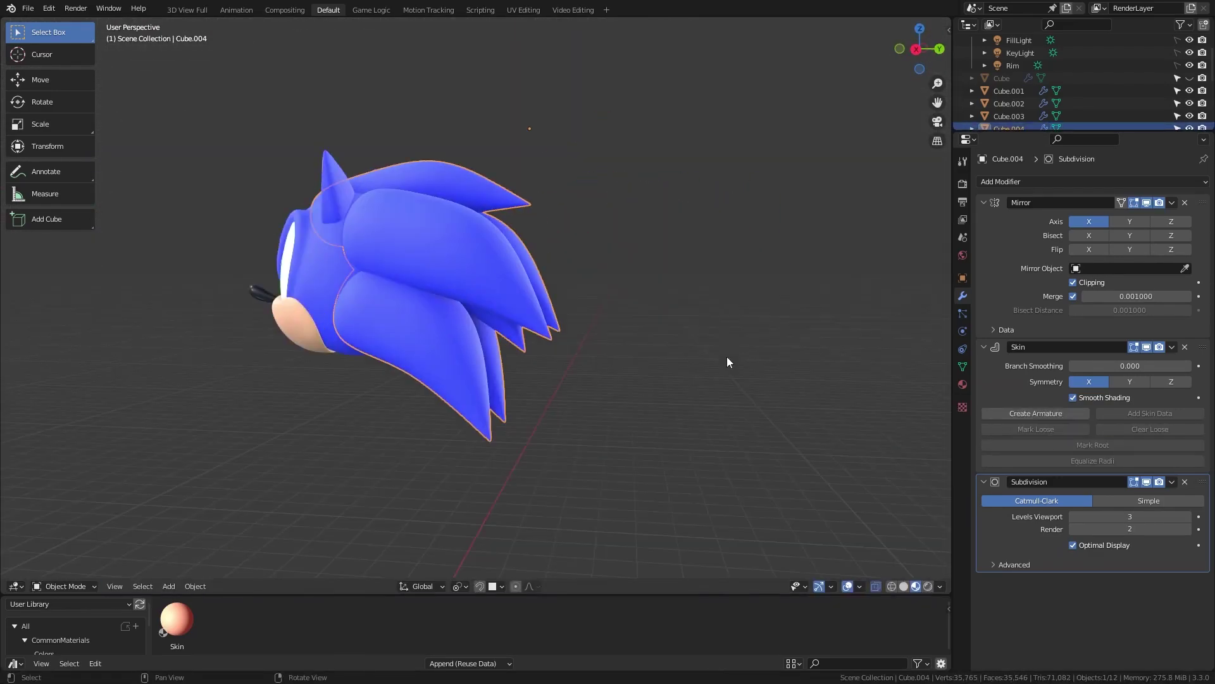
key("ctrl+z")
key("KP_3")
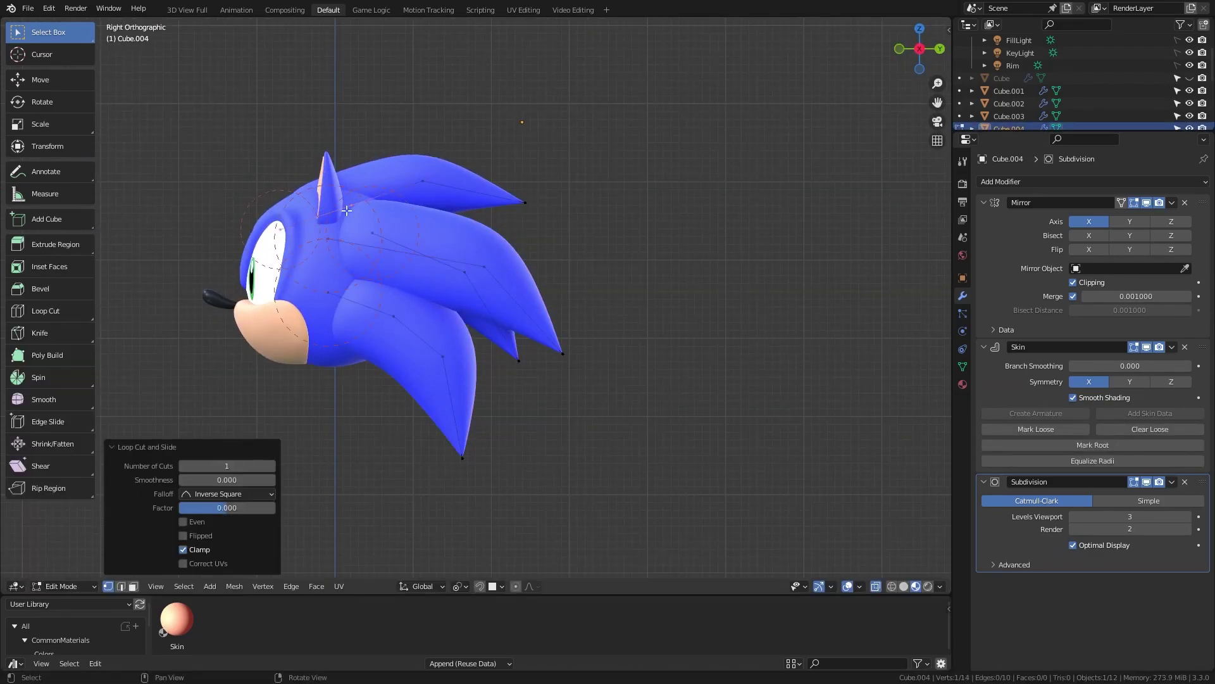
left_click(525, 198)
mouse_move(524, 198)
middle_mouse_down()
mouse_move(442, 300)
mouse_move(404, 258)
middle_mouse_up()
left_click(431, 321, "shift")
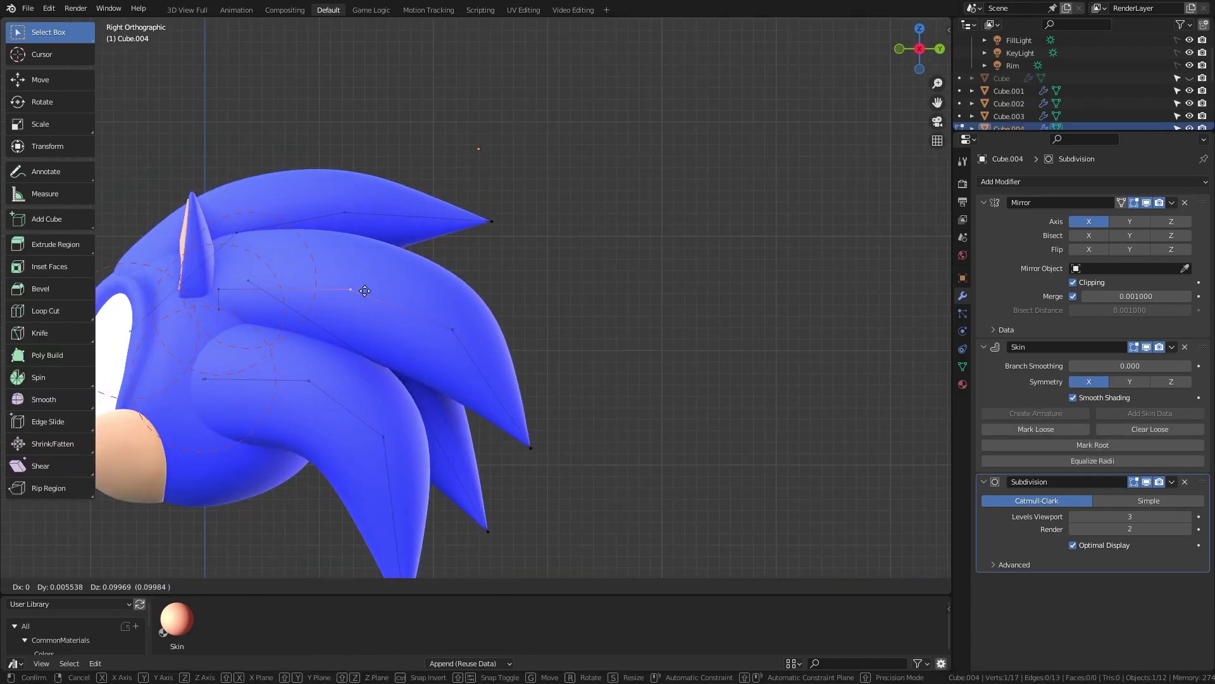
key("Tab")
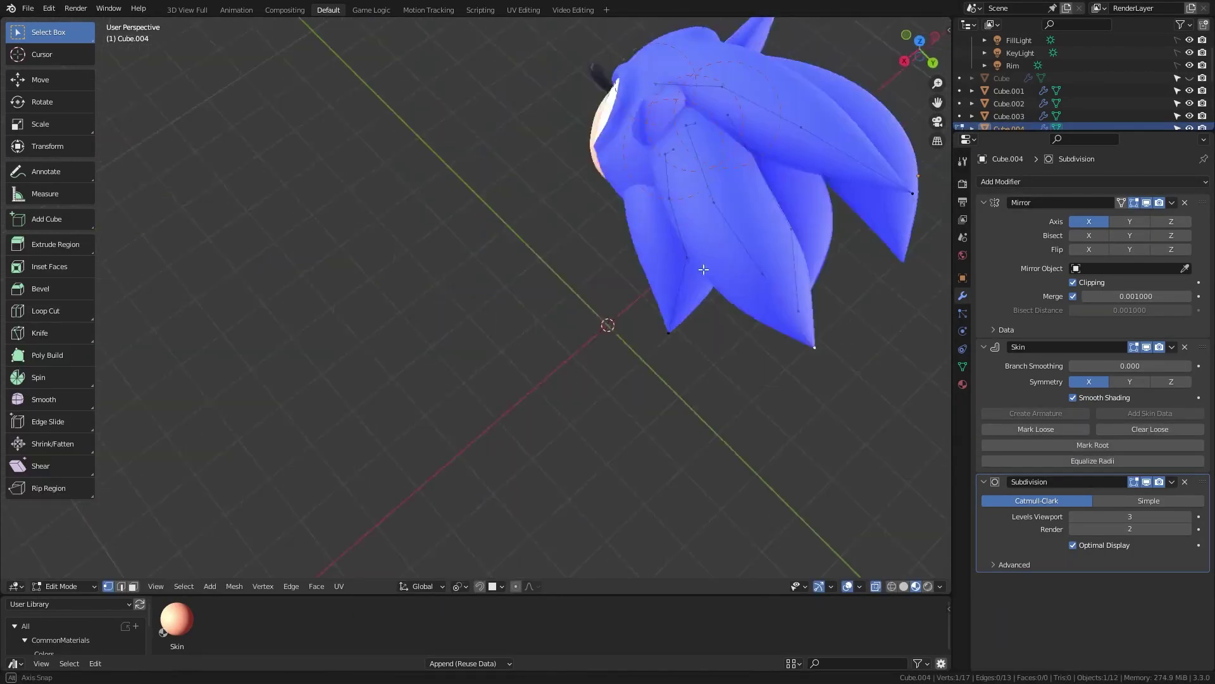
middle_click_drag(390, 218, 453, 324, "alt")
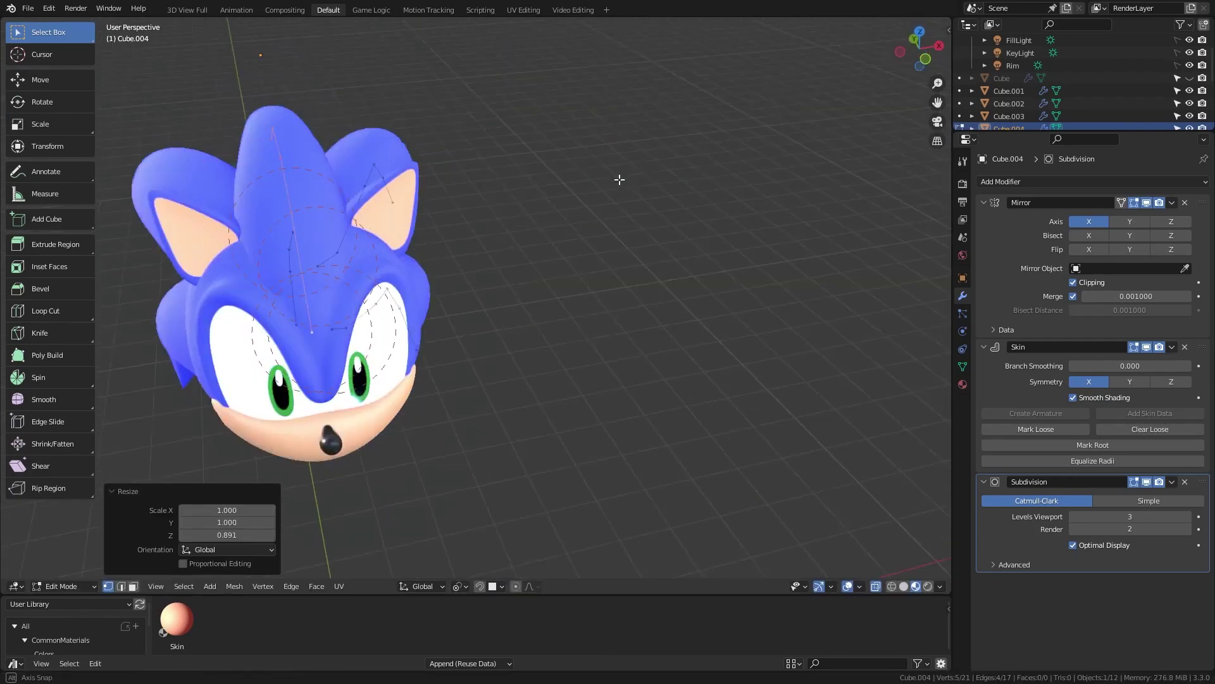
Step: Scale the upper spike vertex and tip inward for cleaner curves, then leave Edit Mode
middle_click_drag(619, 182, 643, 383)
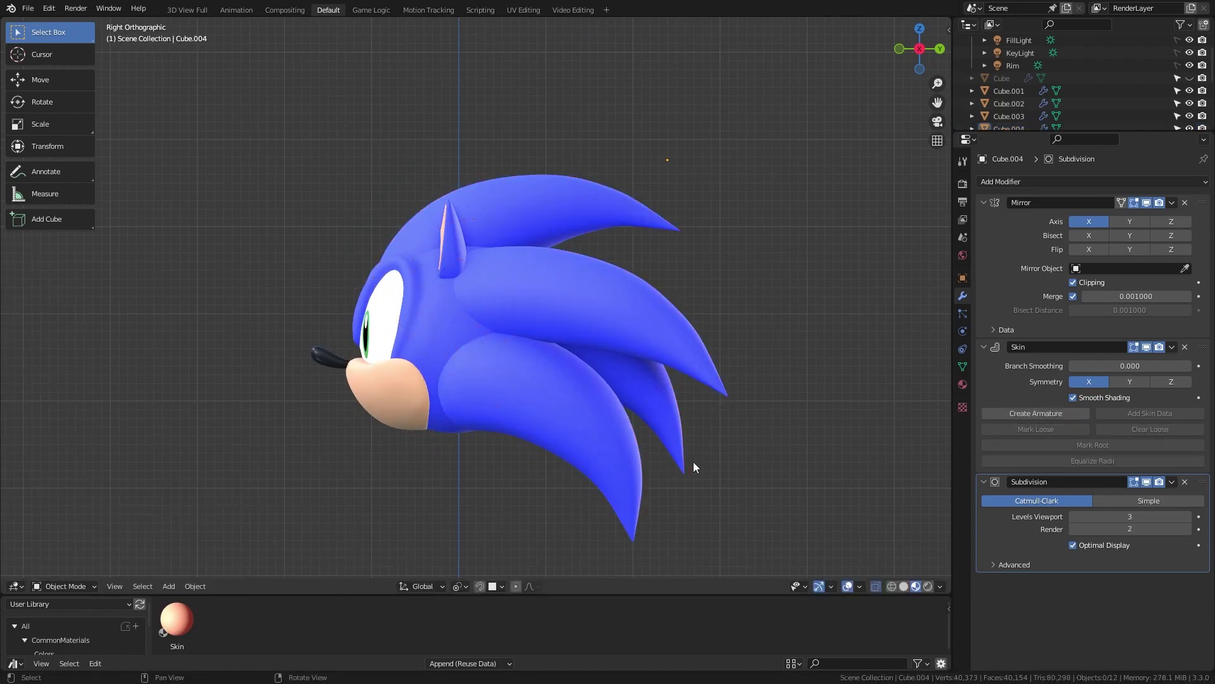
left_click(683, 299)
left_click(691, 345)
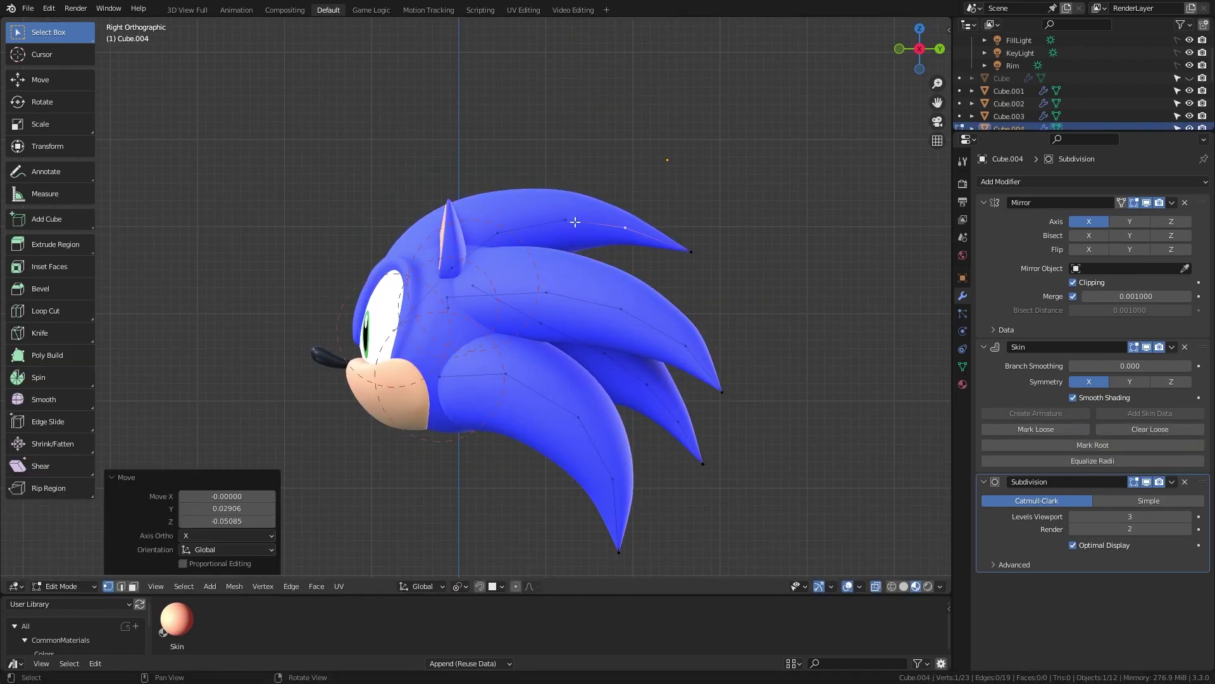
left_click(621, 309)
left_click(722, 392, "shift")
key("s")
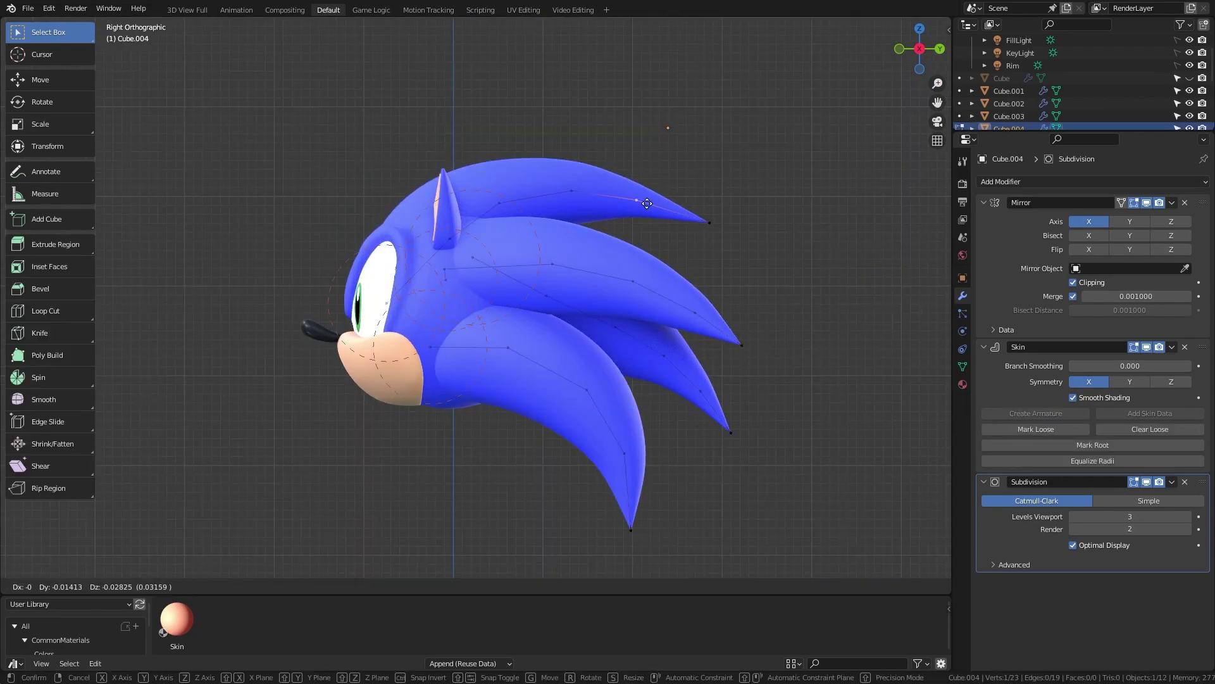
key("Tab")
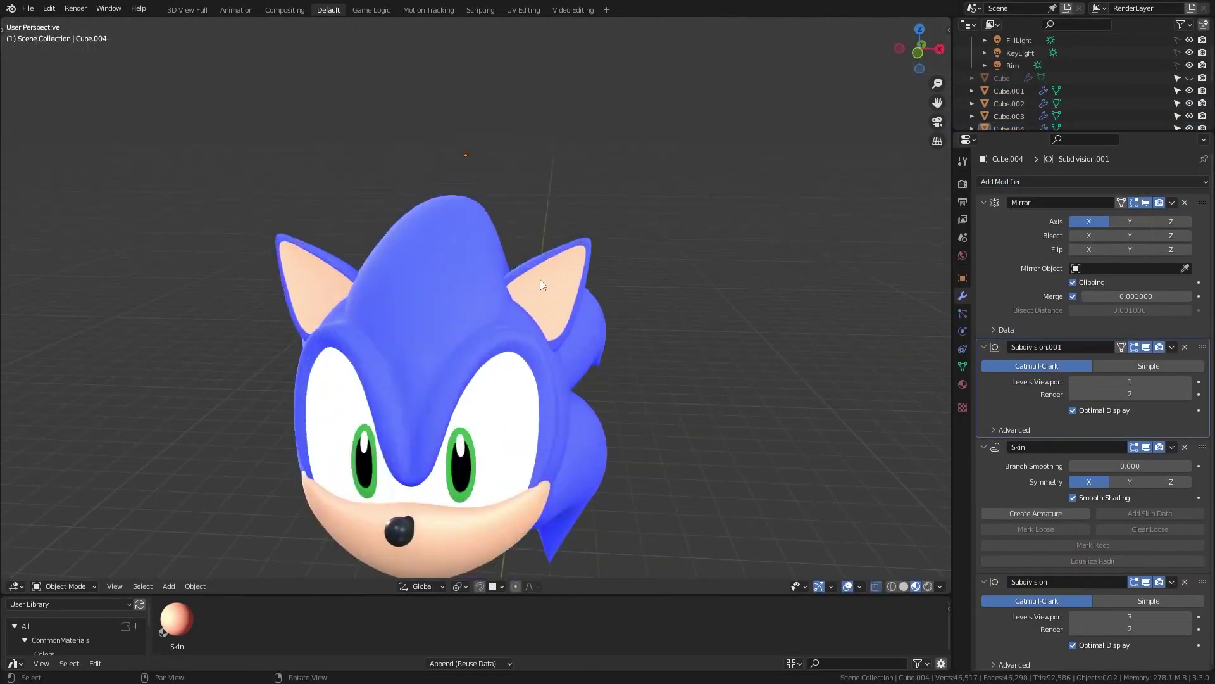
Step: Leave vertex editing and remove the extra Subdivision.001 modifier from the head
mouse_move(610, 225)
middle_mouse_down()
mouse_move(428, 332)
mouse_move(46, 467)
mouse_move(613, 336)
mouse_move(483, 344)
mouse_move(620, 377)
mouse_move(673, 371)
middle_mouse_up()
left_click(647, 451)
key("Tab")
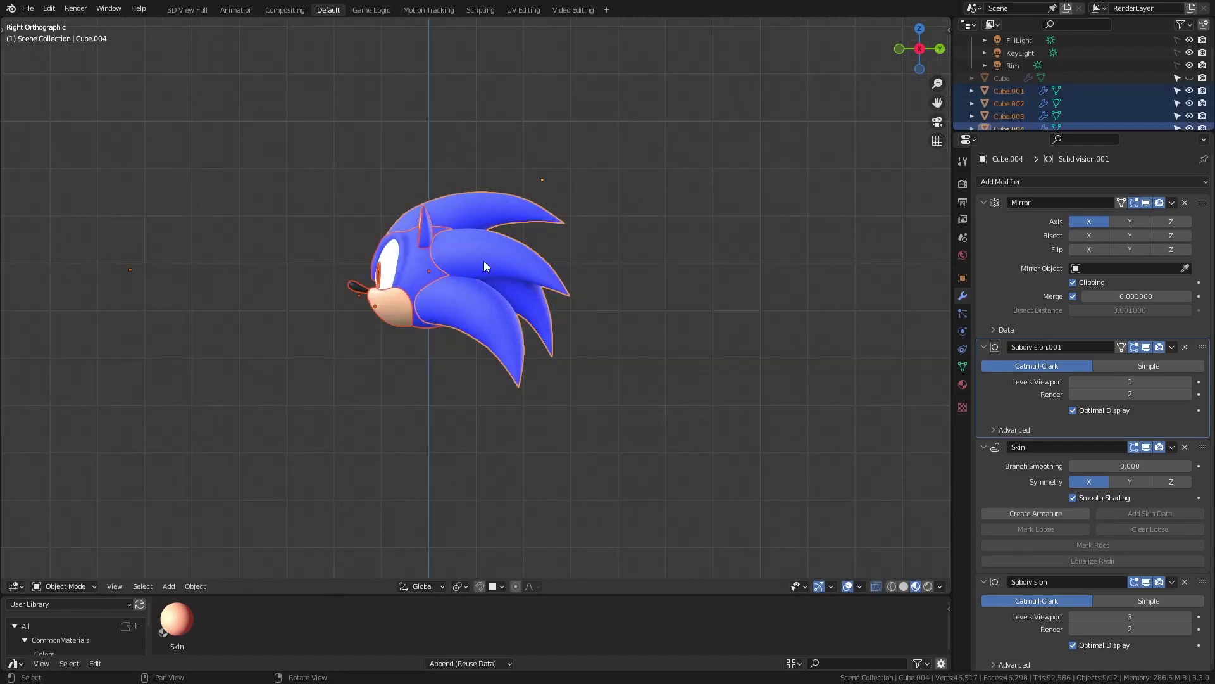
mouse_move(484, 261)
middle_mouse_down()
mouse_move(624, 283)
mouse_move(645, 418)
mouse_move(670, 353)
mouse_move(474, 203)
mouse_move(624, 279)
mouse_move(549, 295)
middle_mouse_up()
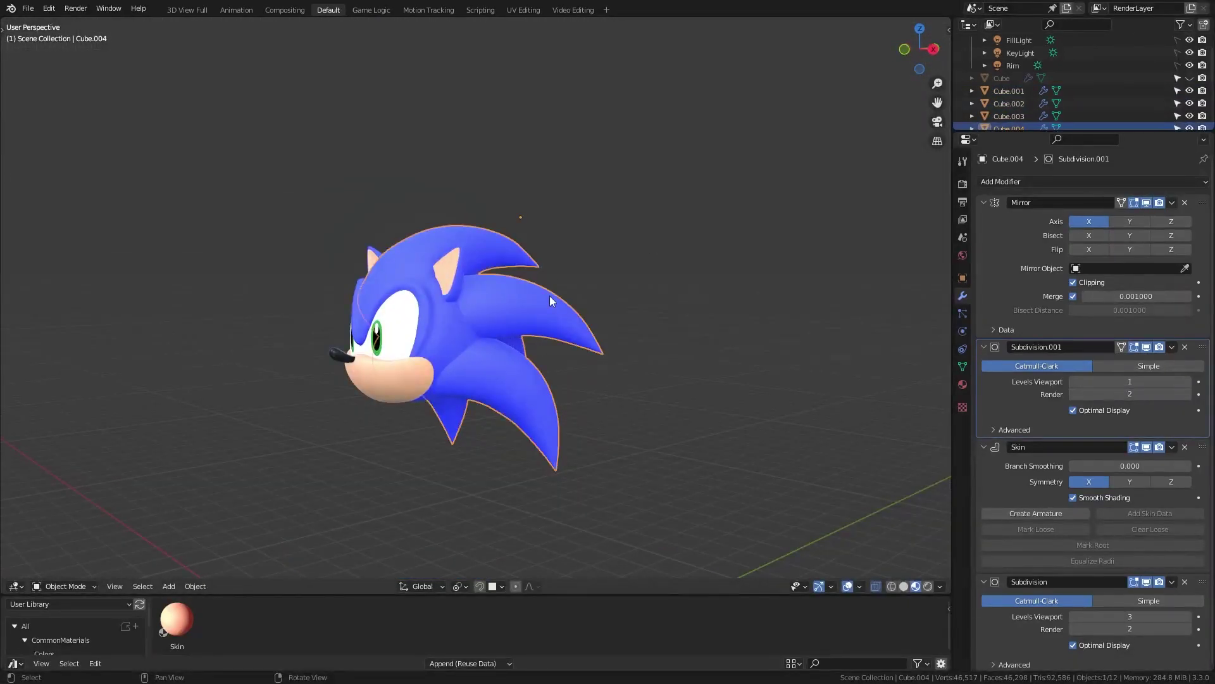
key("ctrl+z")
key("ctrl+z")
Step: Darken the quill material's blue Base Color and lower its Specular to 0.466
scroll(531, 413, "up", 2)
middle_click_drag(531, 412, 567, 263)
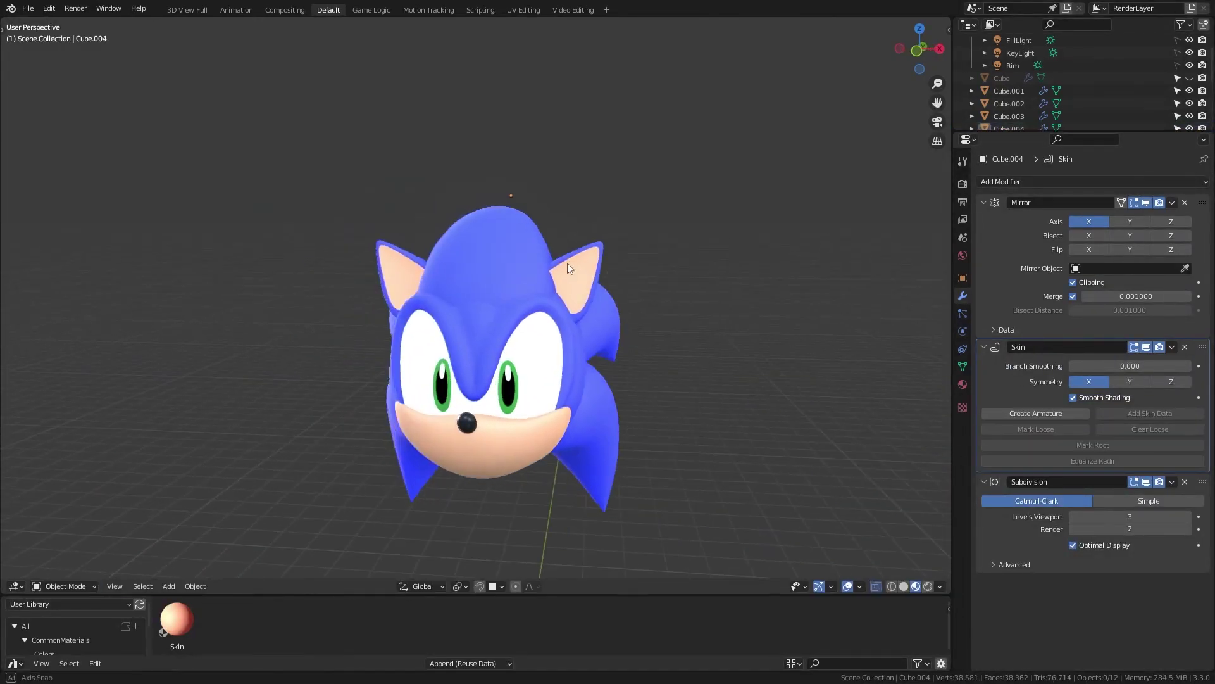
left_click(481, 329)
left_click(963, 384)
left_click(1136, 370)
left_click_drag(1181, 199, 1181, 228)
left_click_drag(1190, 506, 1135, 505)
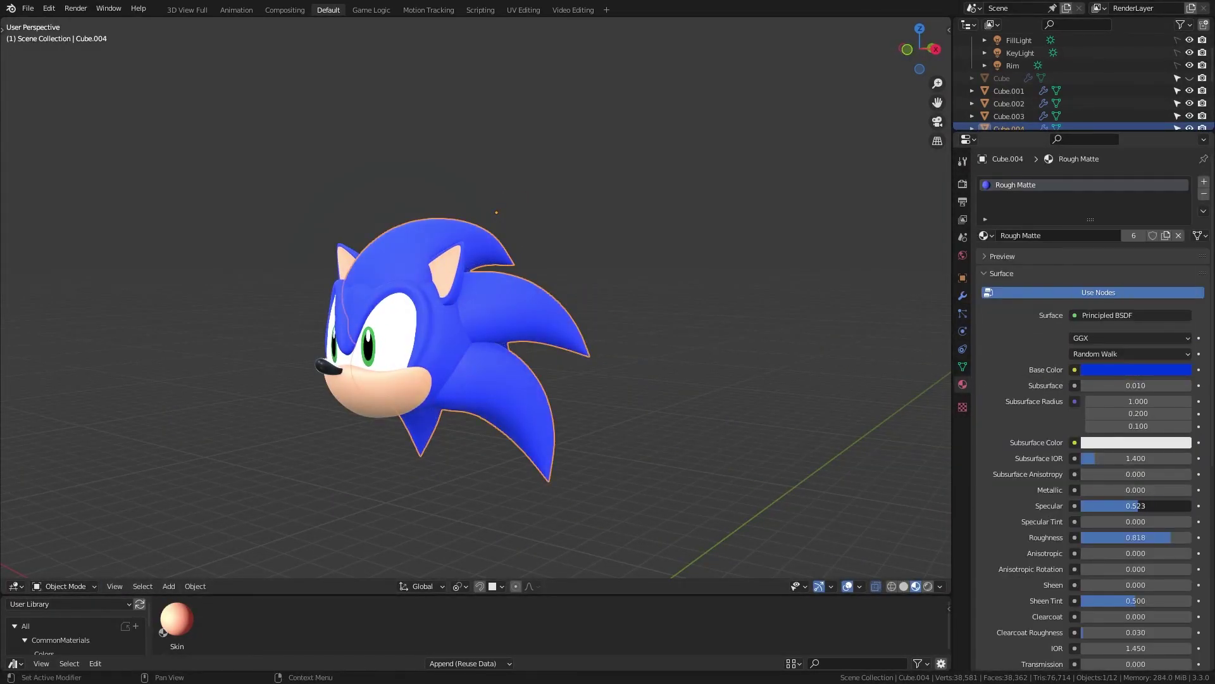
left_click(1136, 370)
left_click_drag(1181, 209, 1181, 219)
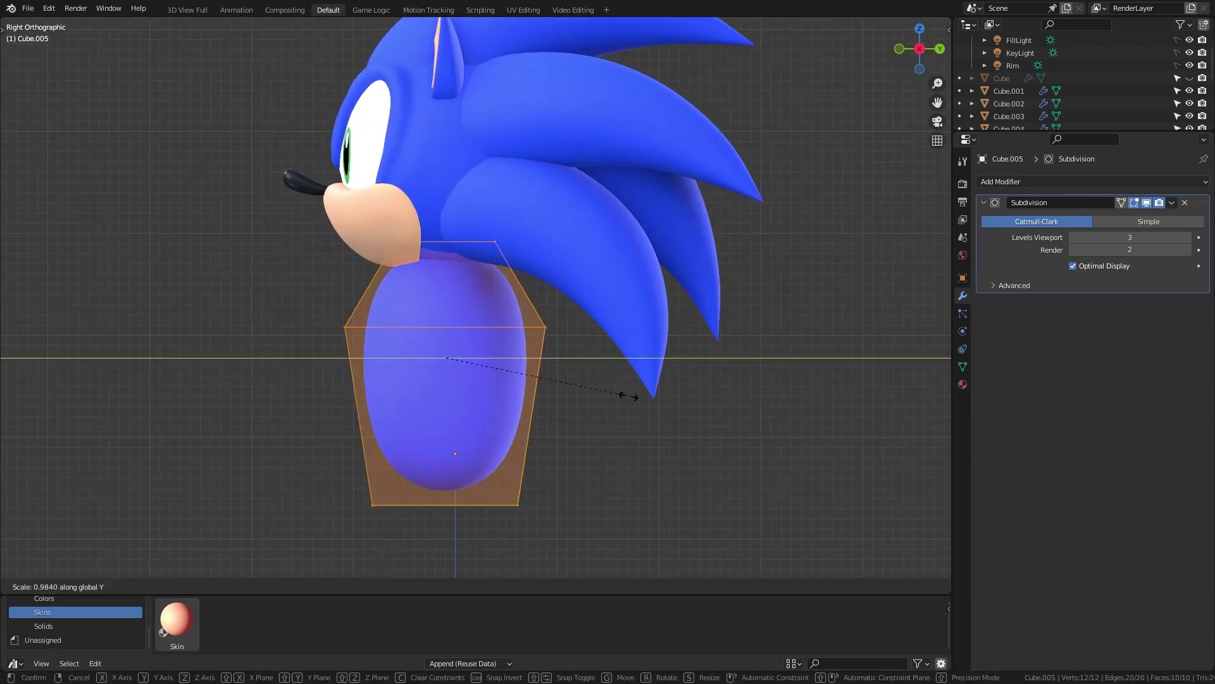
Step: Shrink the body cage, check it in Front and Right views, and begin box-selecting vertices
left_click(607, 523)
key("KP_1")
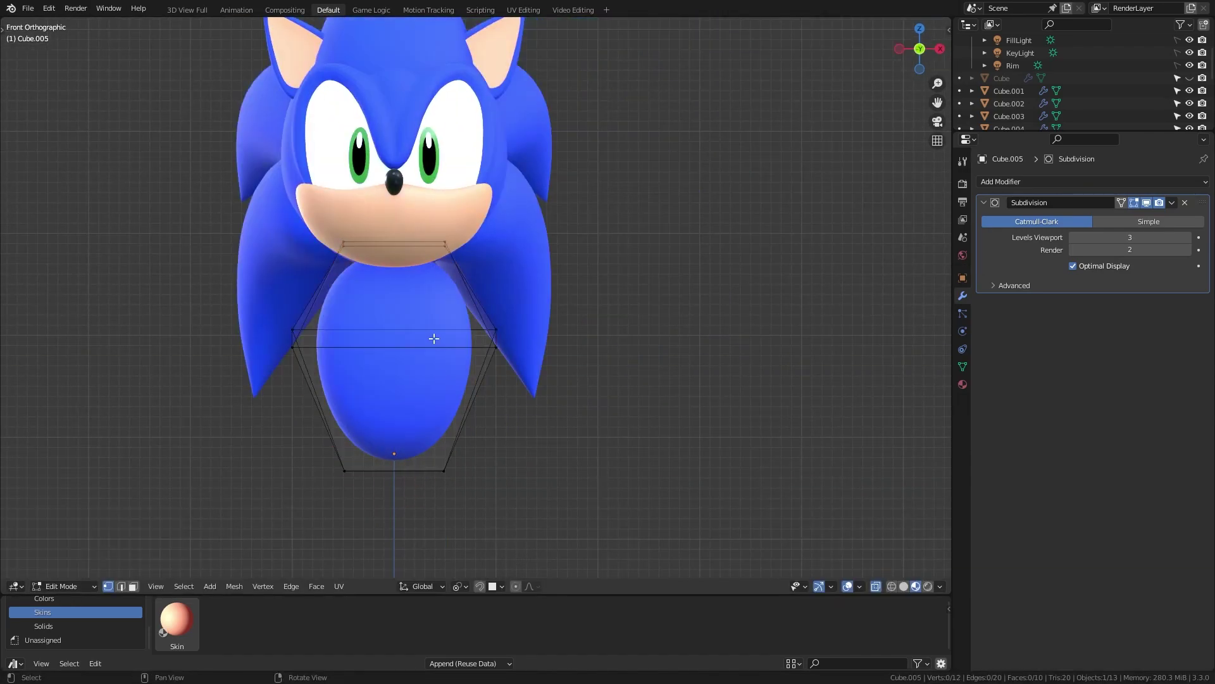
middle_click_drag(581, 515, 413, 377)
key("KP_3")
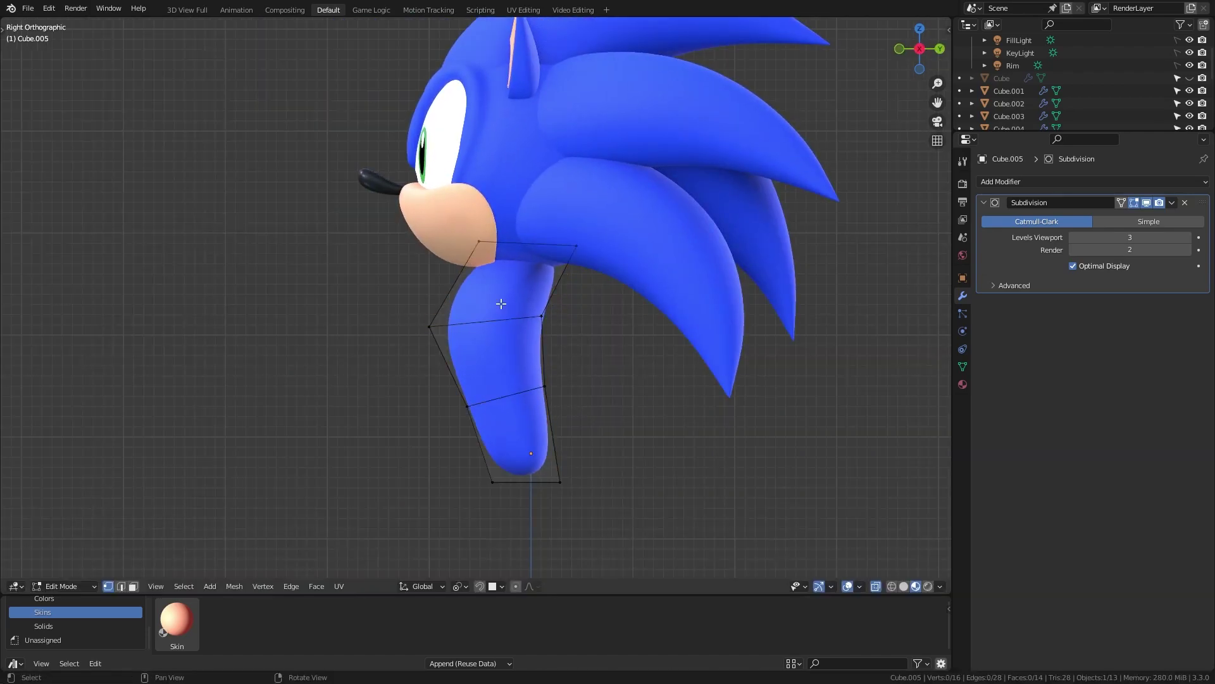
key("alt+a")
key("b")
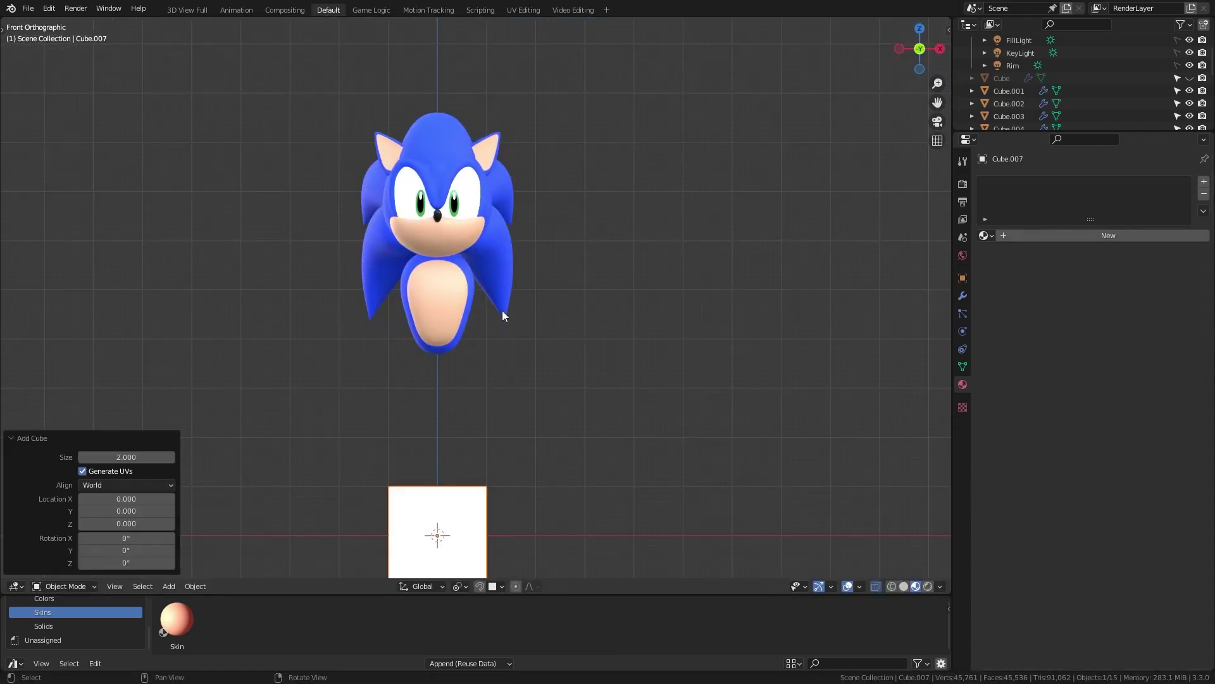
Step: Add a Skin modifier to the arm mesh, then edit the leg mesh in side view
left_click(965, 383)
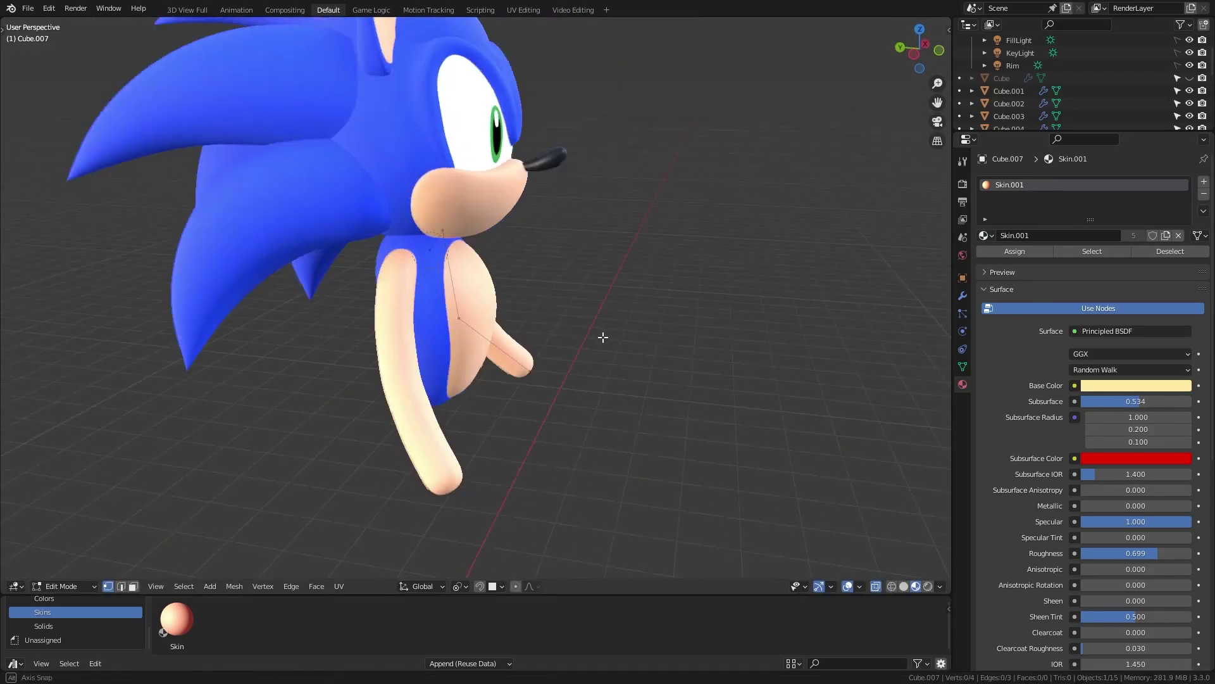
key("Tab")
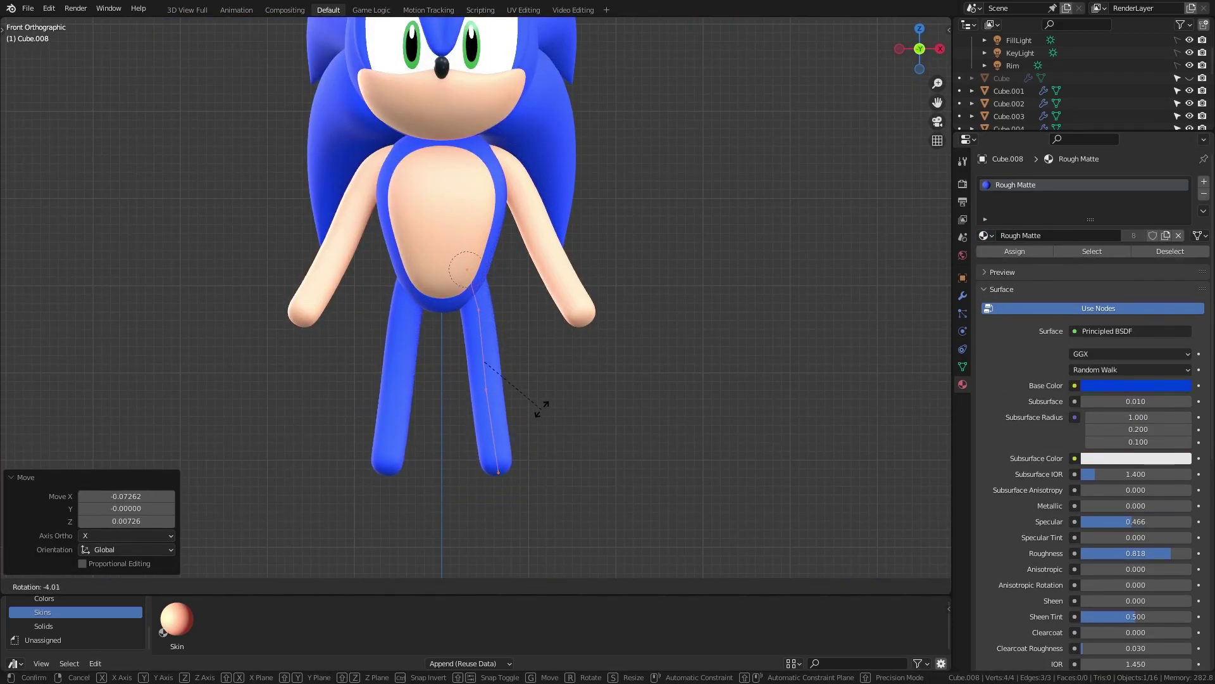
key("KP_3")
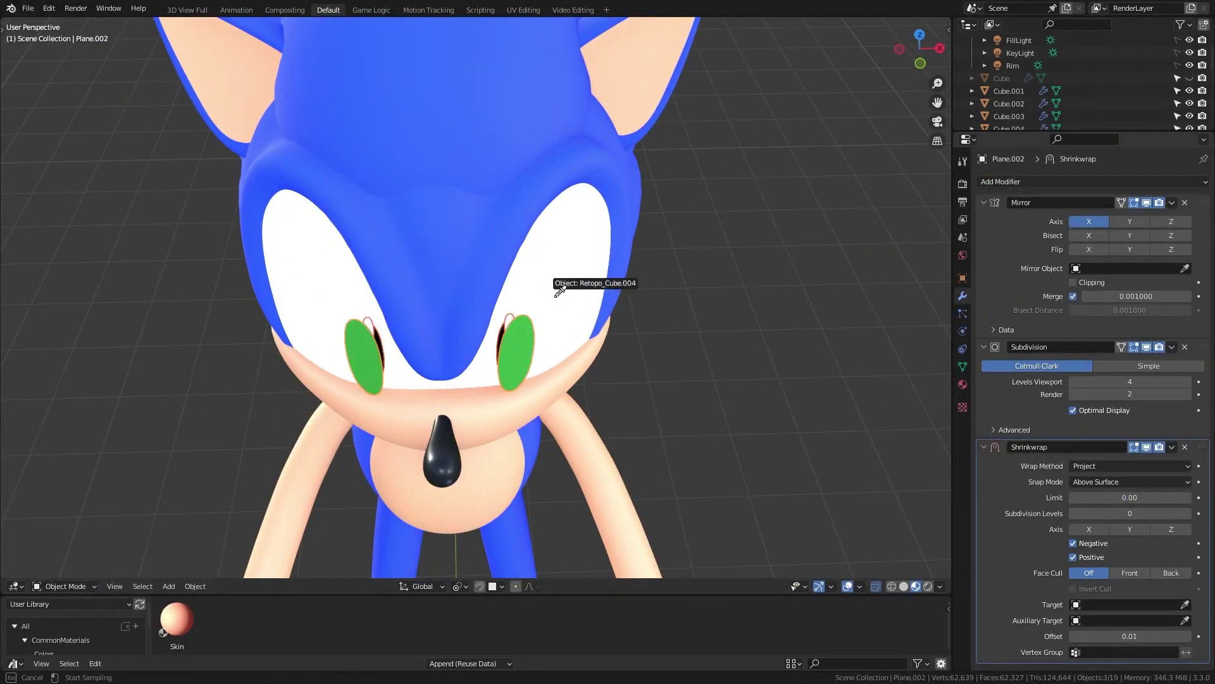
Step: Set Retopo_Cube.004 as the Shrinkwrap target for both pupil planes and view Sonic frontally
left_click(559, 291)
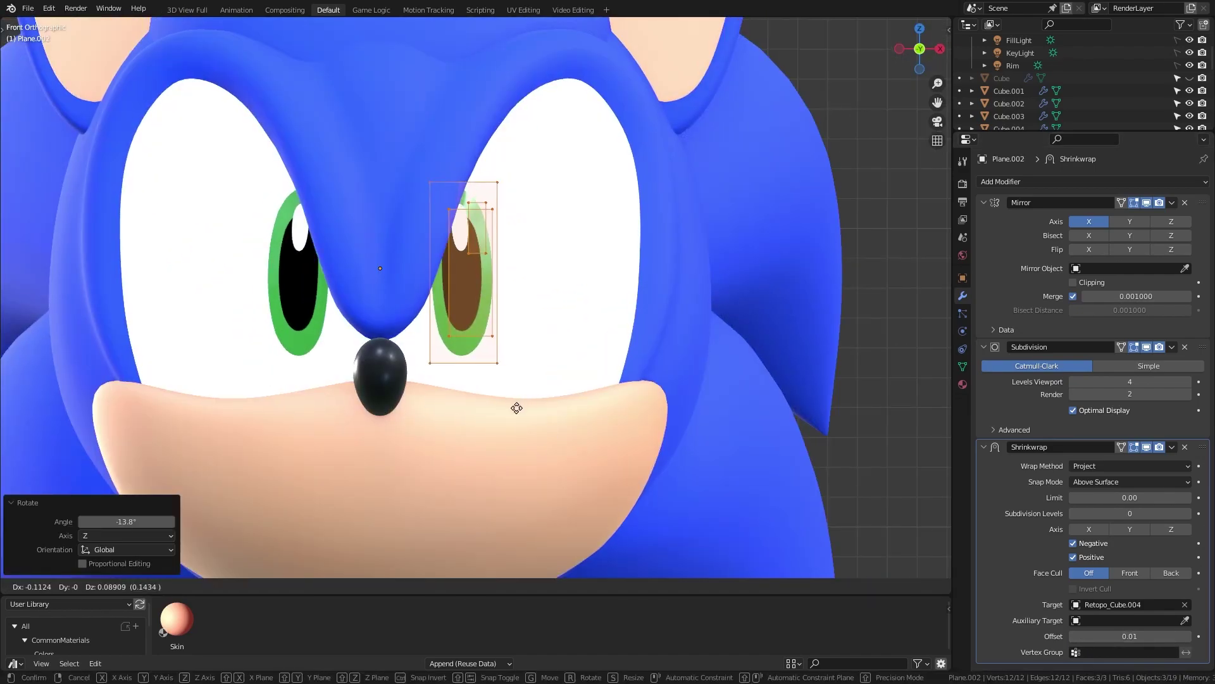
scroll(469, 225, "up", 1)
left_click(470, 225)
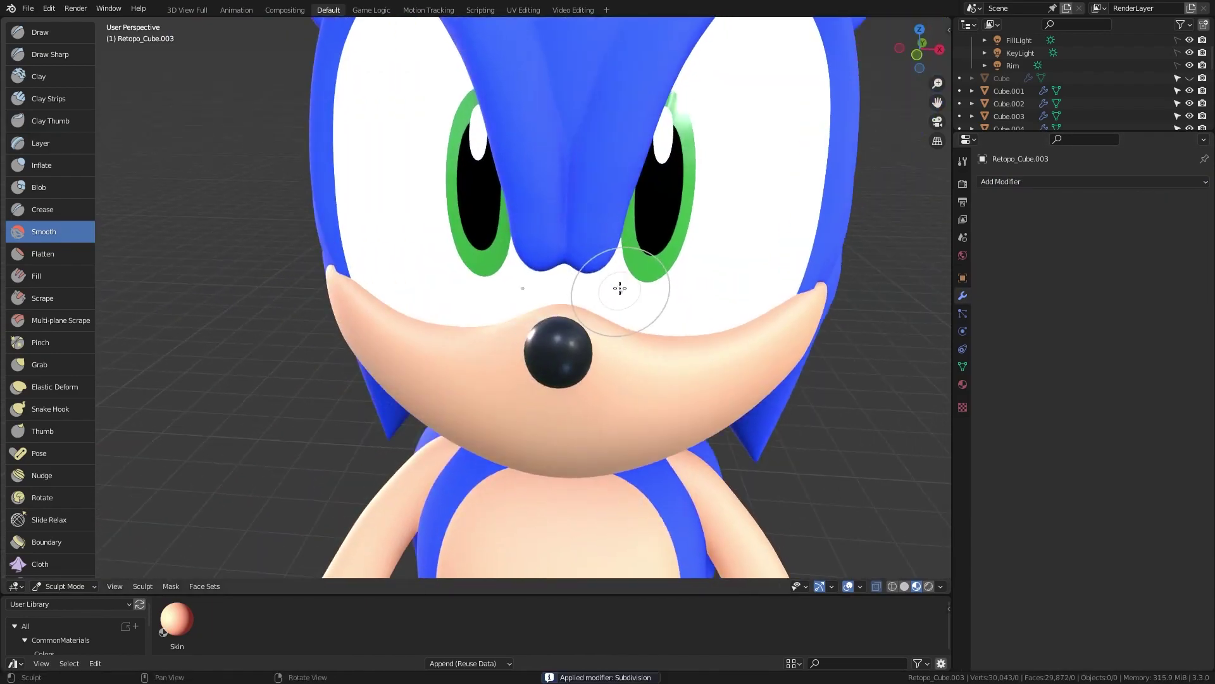
middle_click_drag(503, 228, 531, 248, "ctrl")
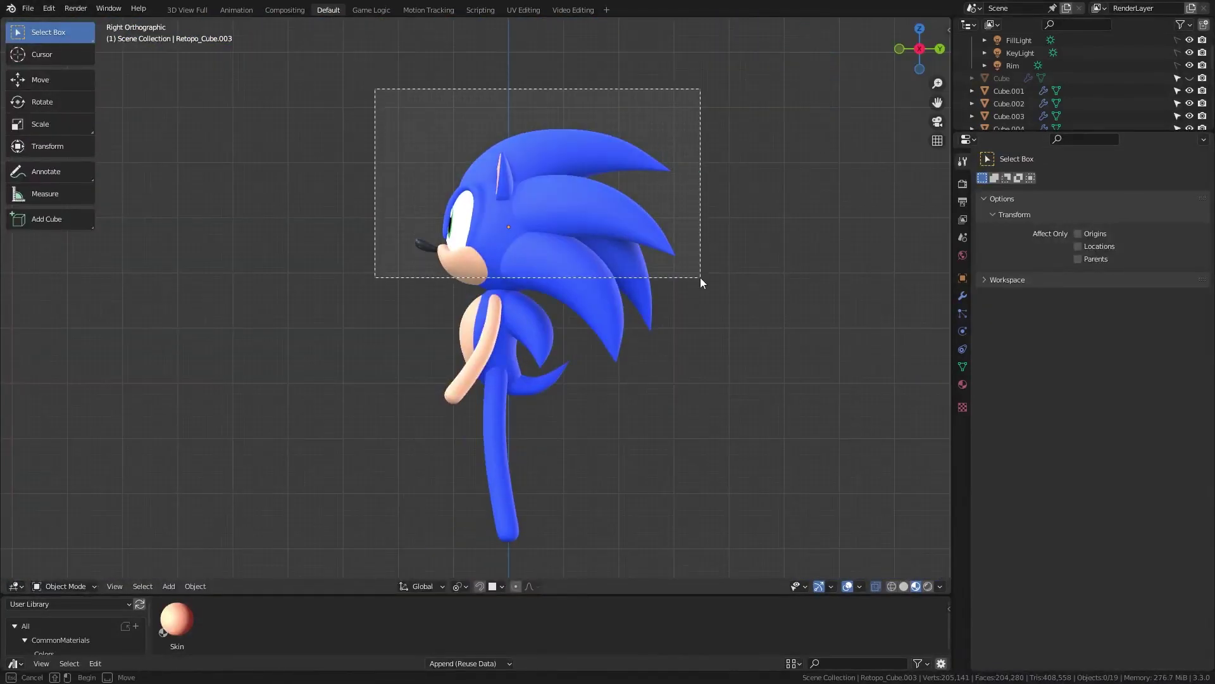
Step: Vary the finger lengths on the Cube.012 hand by moving individual finger edges
left_click(961, 264)
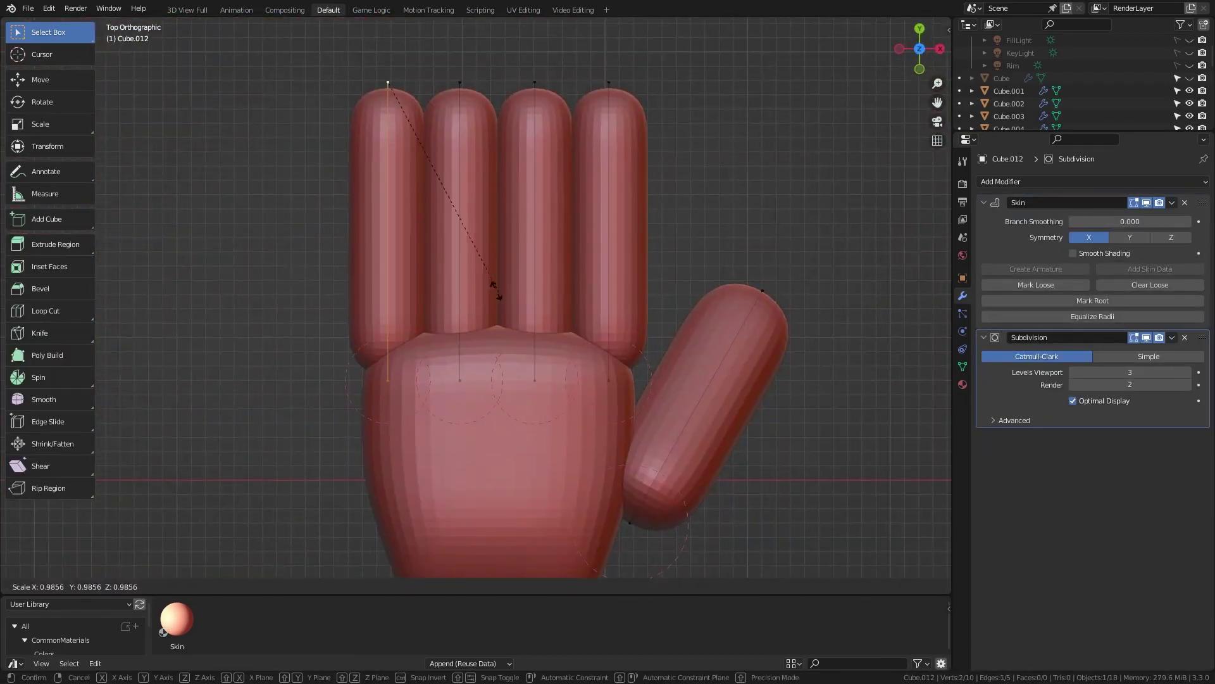
key("alt+a")
scroll(465, 239, "down", 2)
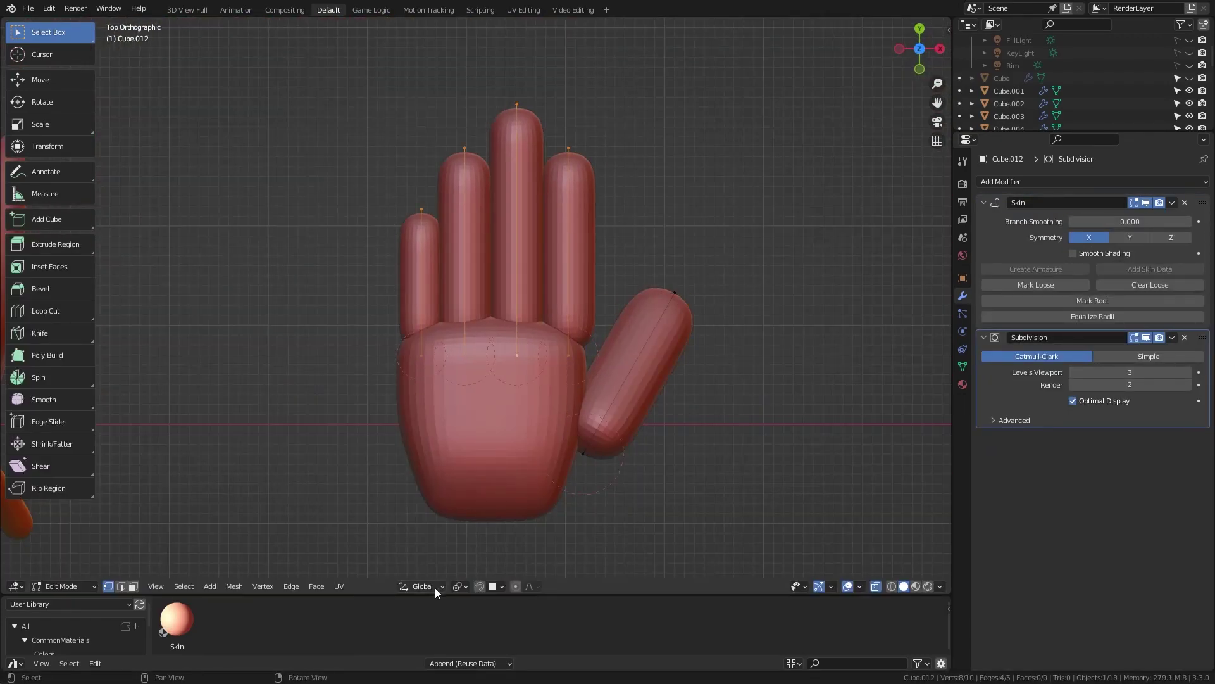
middle_click_drag(589, 244, 579, 305)
left_click(533, 279)
key("g")
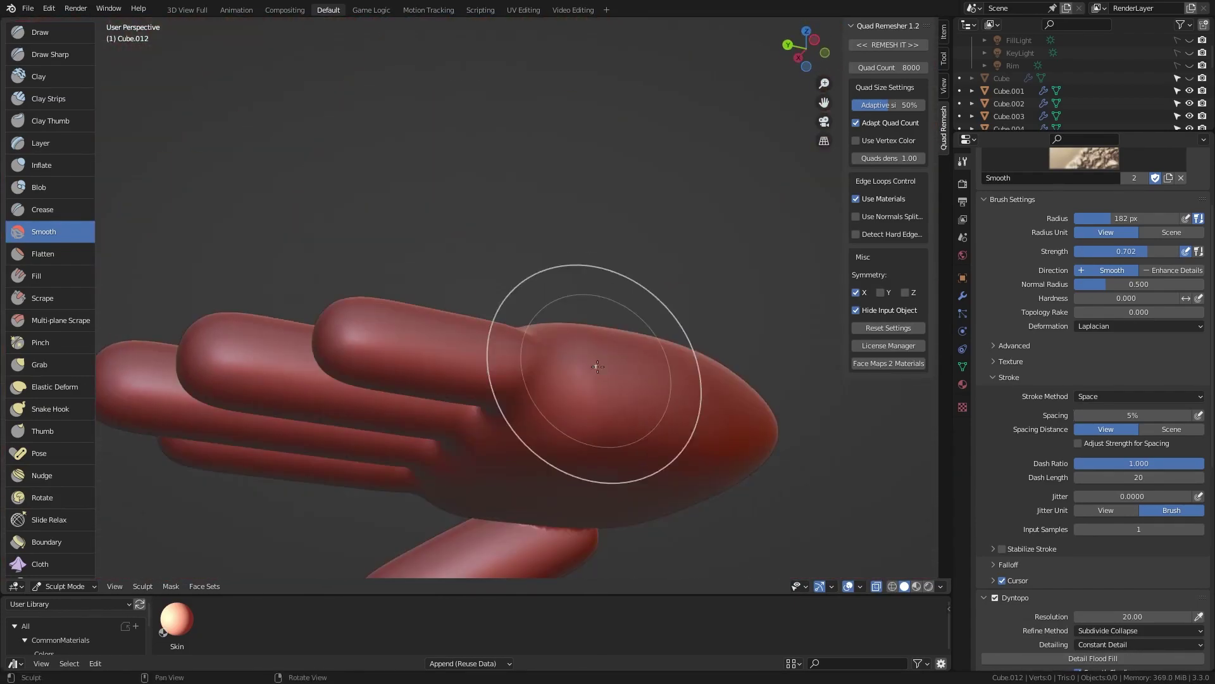
Step: Orbit around the hand to inspect the fingers, palm underside and thumb
middle_click_drag(597, 366, 500, 220)
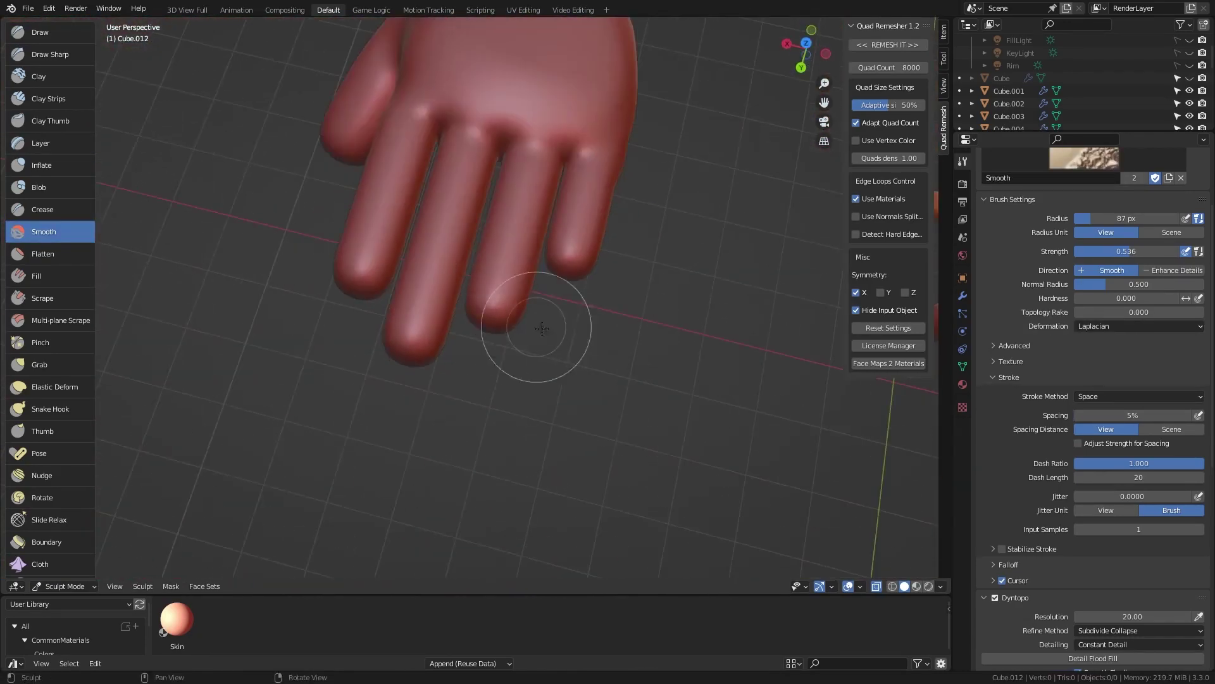
middle_click_drag(541, 328, 488, 386)
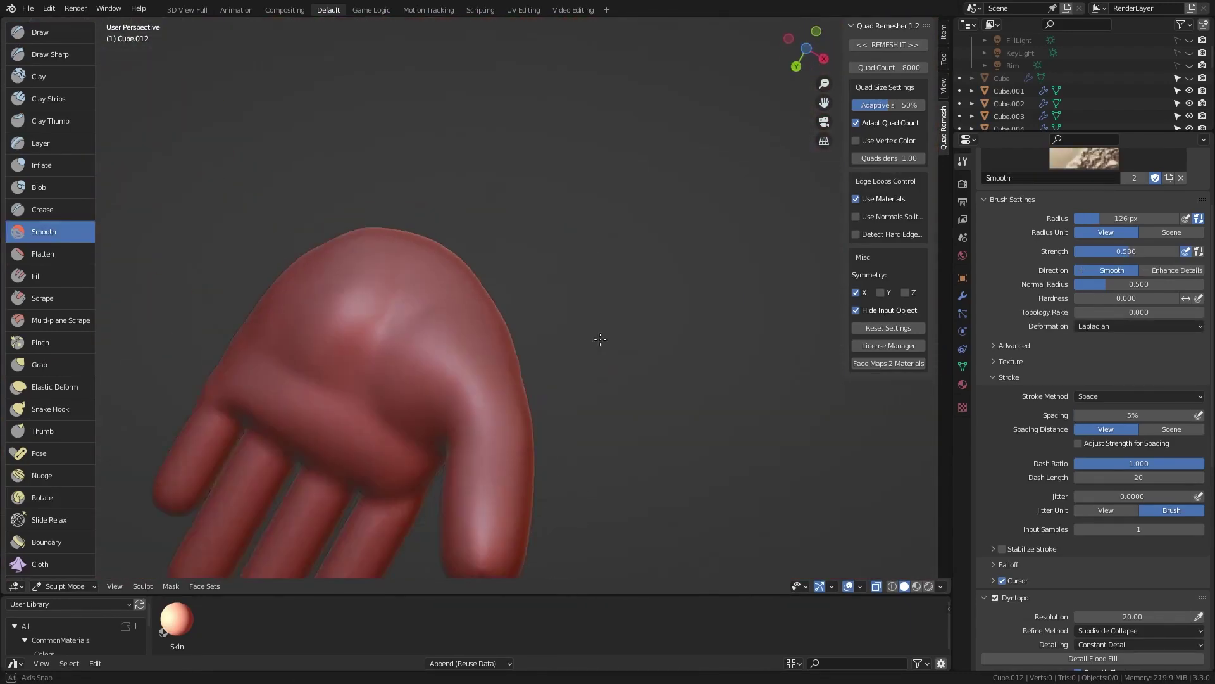
middle_click_drag(600, 340, 538, 369)
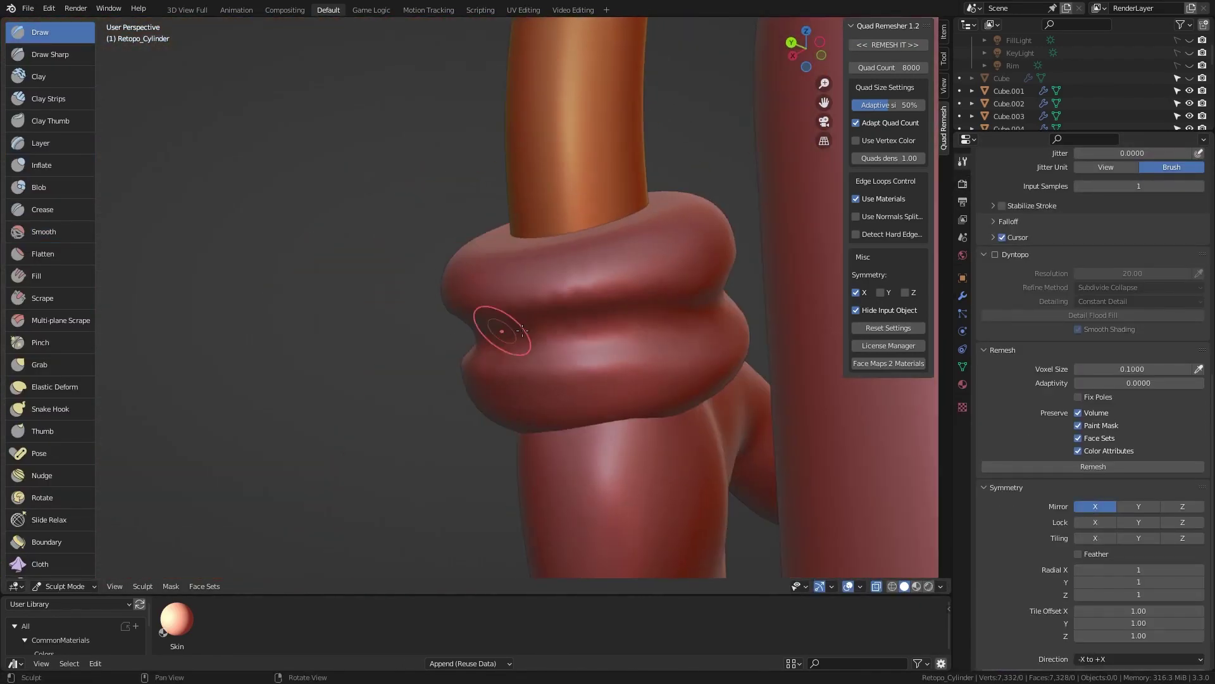
Step: Orbit around the Retopo_Cylinder glove cuff and switch to the Smooth brush
mouse_move(522, 329)
middle_mouse_down()
mouse_move(514, 357)
mouse_move(426, 290)
mouse_move(459, 328)
mouse_move(366, 433)
mouse_move(451, 507)
middle_mouse_up()
key("shift+s")
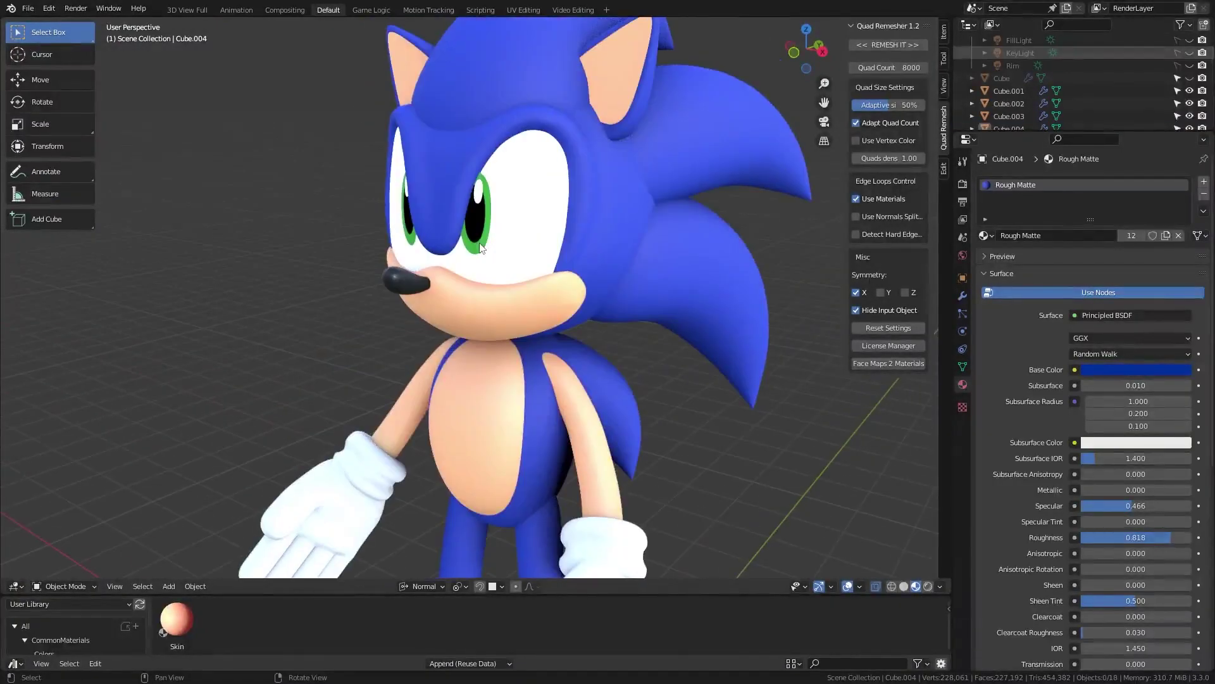
Step: Put Retopo_Cube.006 into edit mode and inspect quills, head side, underside and face
key("Tab")
scroll(481, 246, "down", 5)
middle_click_drag(667, 333, 455, 282)
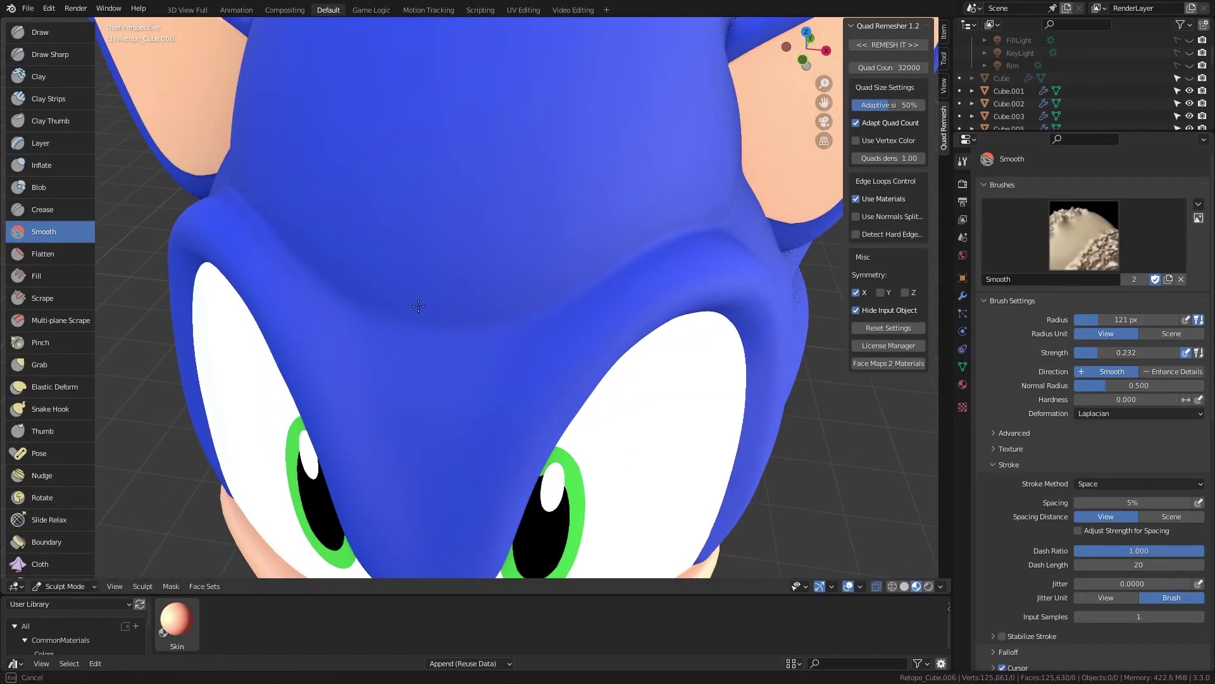
middle_click_drag(418, 306, 171, 209)
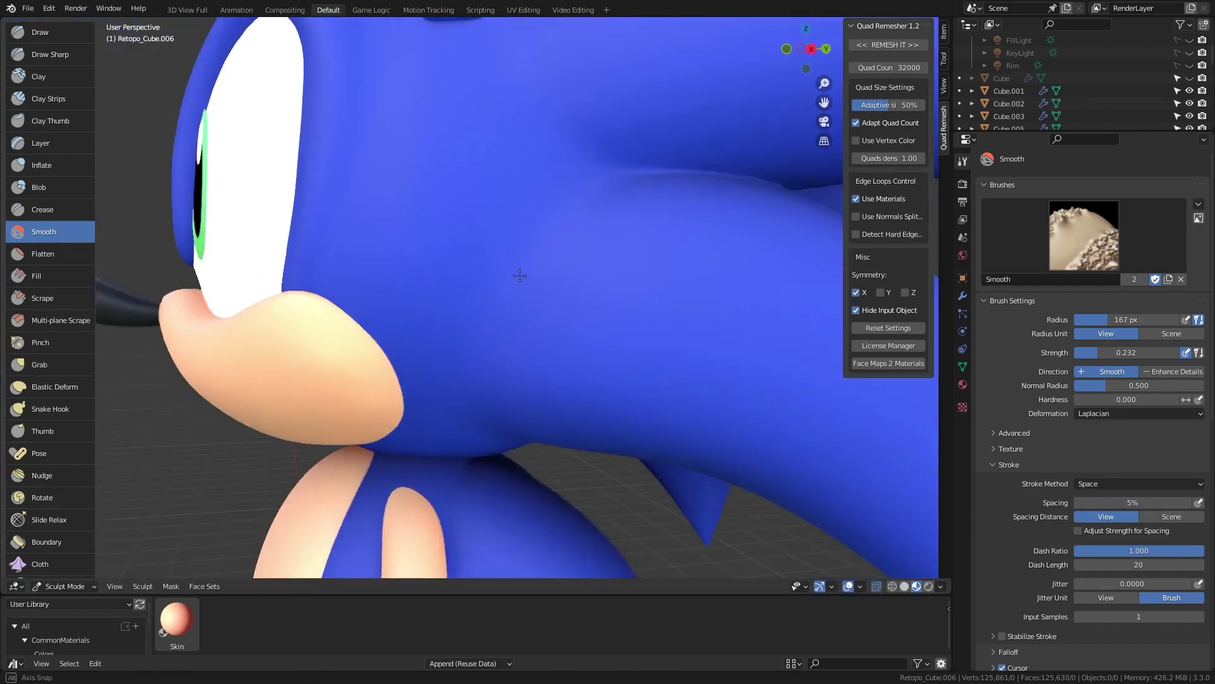
middle_click_drag(520, 275, 475, 190)
mouse_move(465, 434)
middle_mouse_down()
mouse_move(456, 233)
mouse_move(718, 261)
middle_mouse_up()
Step: Pinch a sharp groove along the side of the head, then pick Crease and Smooth brushes
scroll(718, 261, "down", 10)
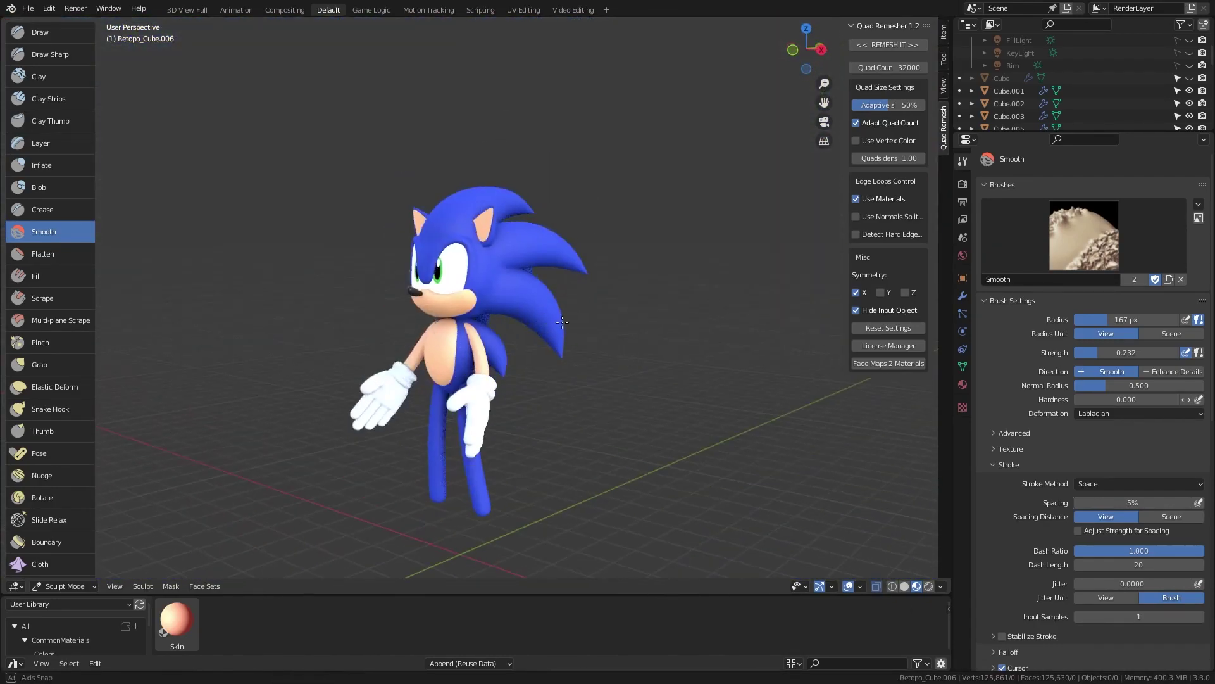
scroll(507, 285, "up", 10)
middle_click_drag(506, 285, 295, 356)
key("p")
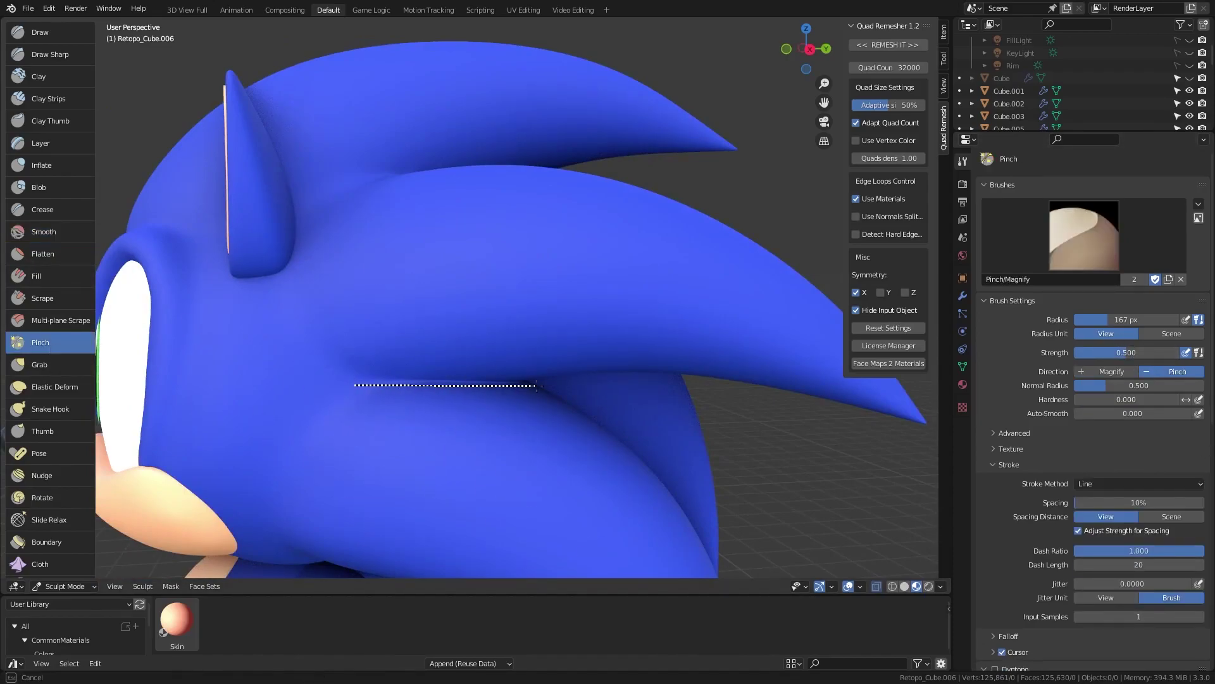
middle_click_drag(496, 386, 626, 408)
key("shift+c")
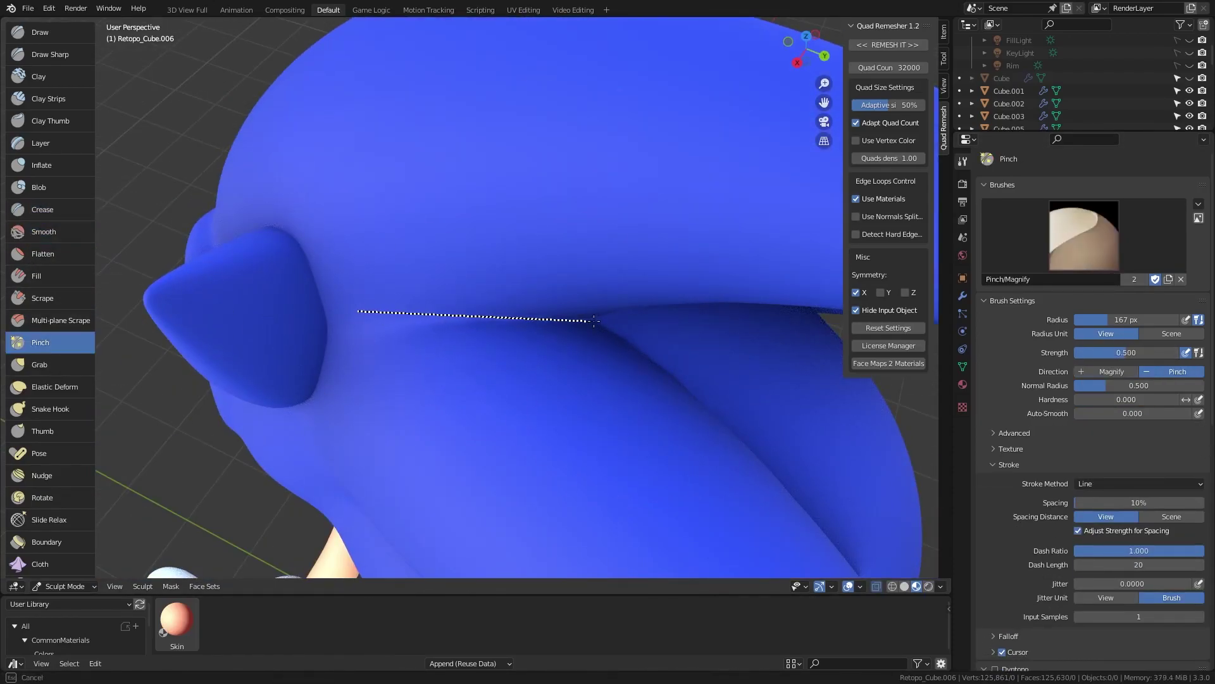
scroll(594, 320, "down", 8)
scroll(594, 320, "up", 8)
key("s")
Step: Check the ear area, toggle Edit Mode back off, and undo the last change
mouse_move(593, 321)
middle_mouse_down()
mouse_move(529, 331)
mouse_move(502, 280)
middle_mouse_up()
scroll(528, 331, "down", 8)
scroll(679, 355, "up", 10)
key("Tab")
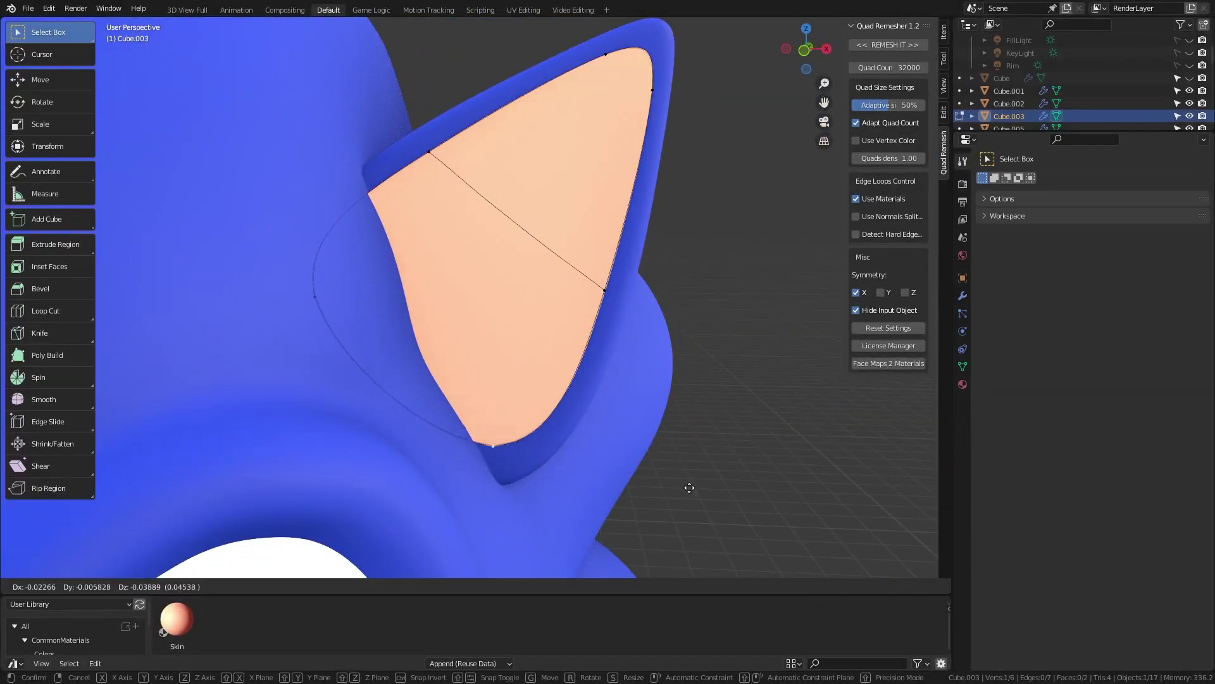
key("Tab")
scroll(568, 181, "down", 3)
scroll(431, 315, "up", 4)
key("ctrl+z")
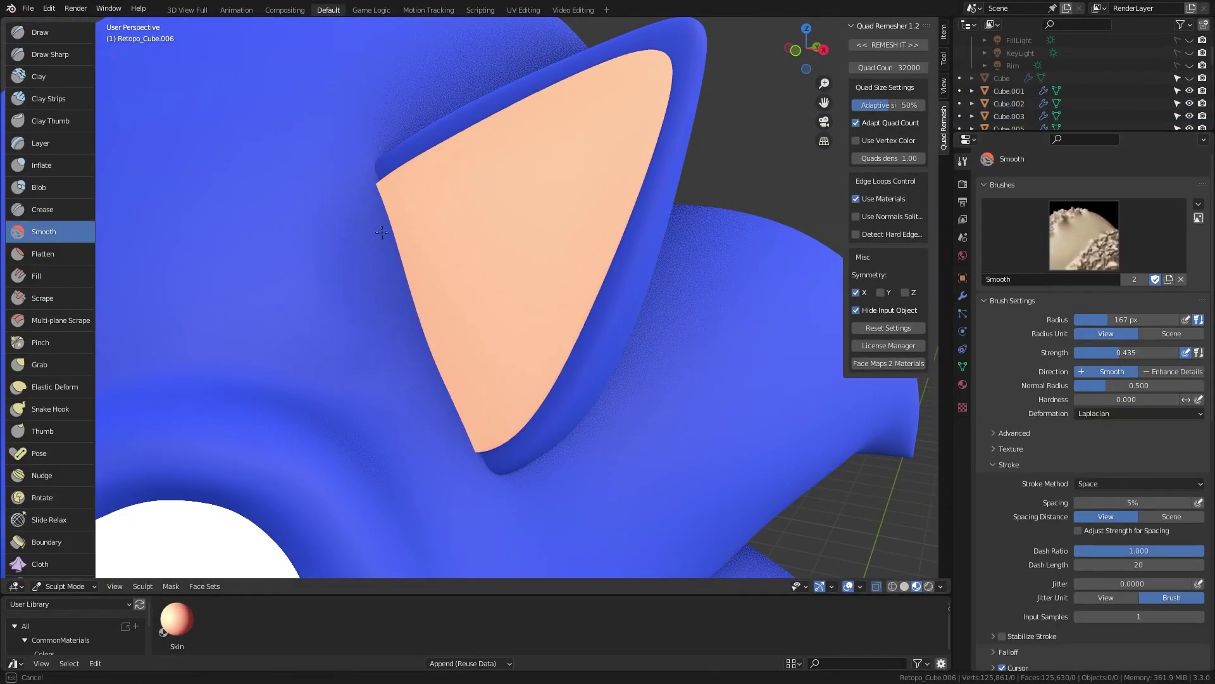
middle_click_drag(382, 233, 356, 271)
scroll(355, 272, "down", 8)
scroll(389, 402, "up", 6)
scroll(389, 402, "down", 6)
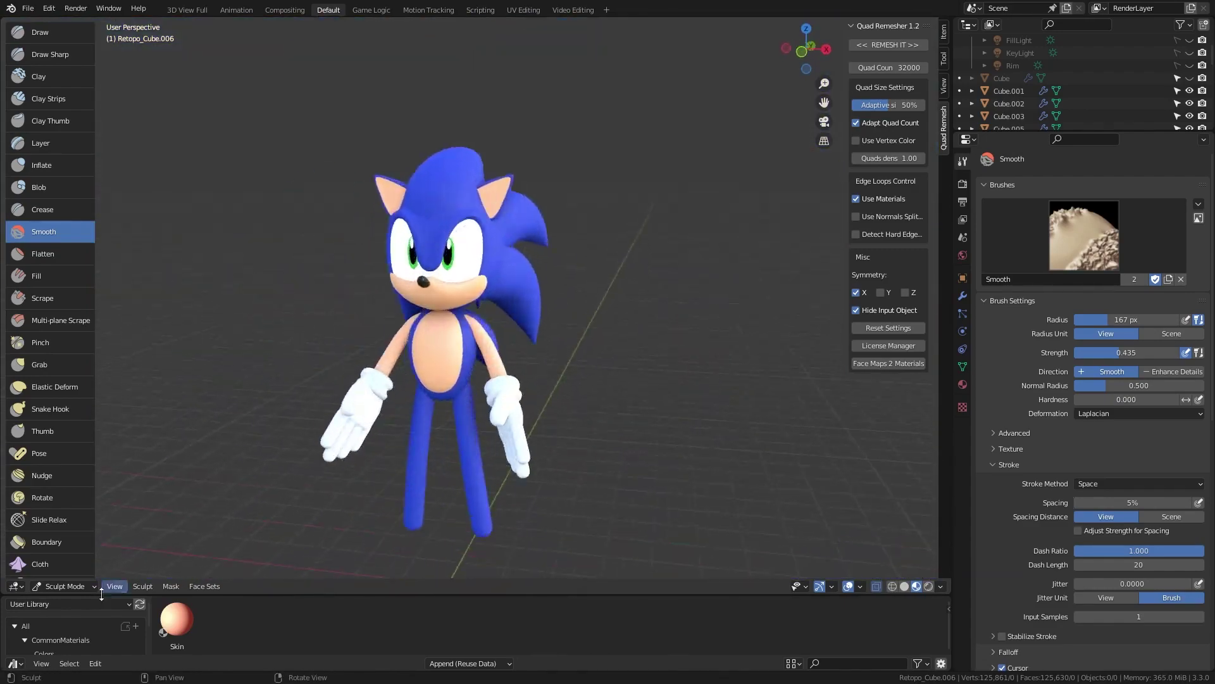
Step: Sculpt around the eye with Pinch, Grab and Crease brushes at a smaller brush radius
key("p")
scroll(530, 408, "up", 6)
mouse_move(485, 172)
middle_mouse_down()
mouse_move(407, 429)
mouse_move(326, 235)
middle_mouse_up()
scroll(326, 235, "up", 4)
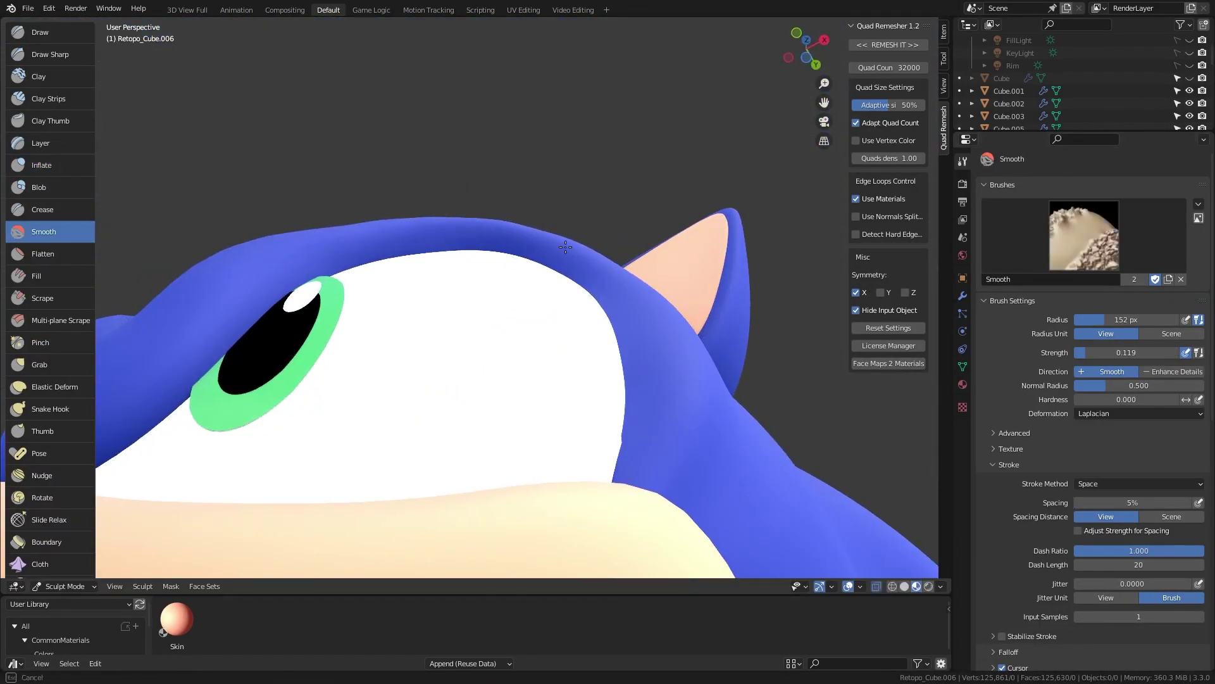
key("g")
mouse_move(565, 247)
middle_mouse_down()
mouse_move(352, 305)
mouse_move(407, 236)
mouse_move(355, 234)
mouse_move(379, 284)
mouse_move(462, 258)
mouse_move(625, 251)
mouse_move(285, 204)
middle_mouse_up()
key("g")
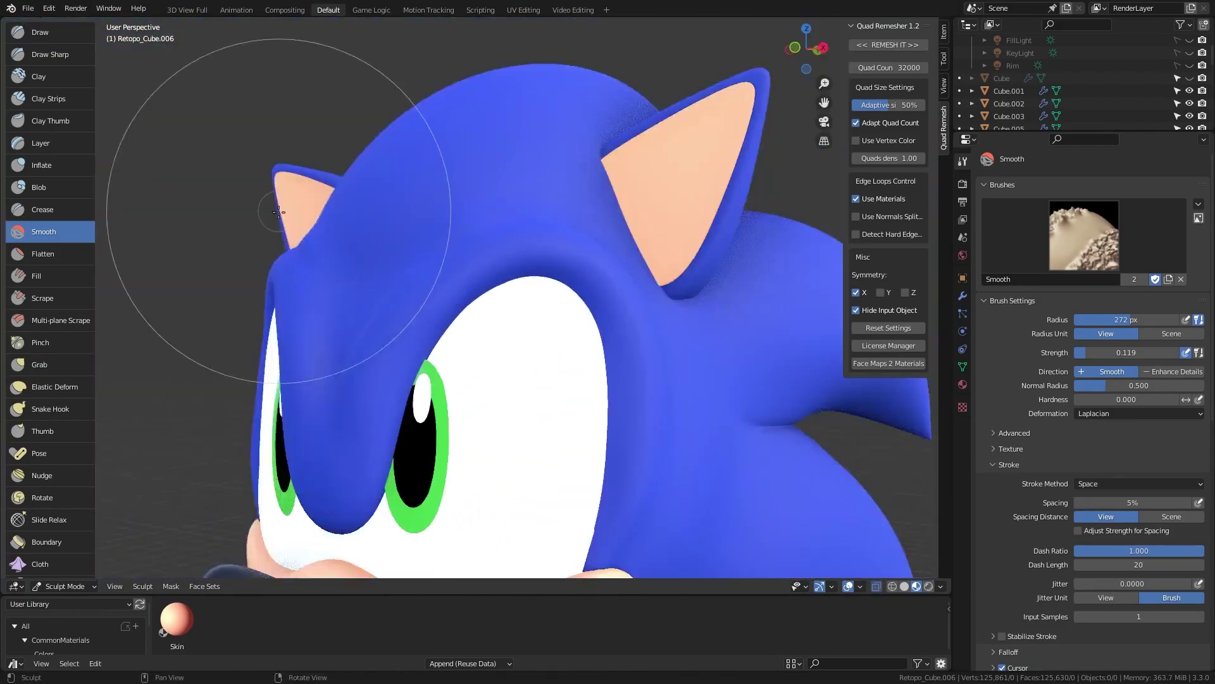
key("shift+c")
mouse_move(521, 310)
middle_mouse_down()
mouse_move(458, 362)
mouse_move(493, 251)
middle_mouse_up()
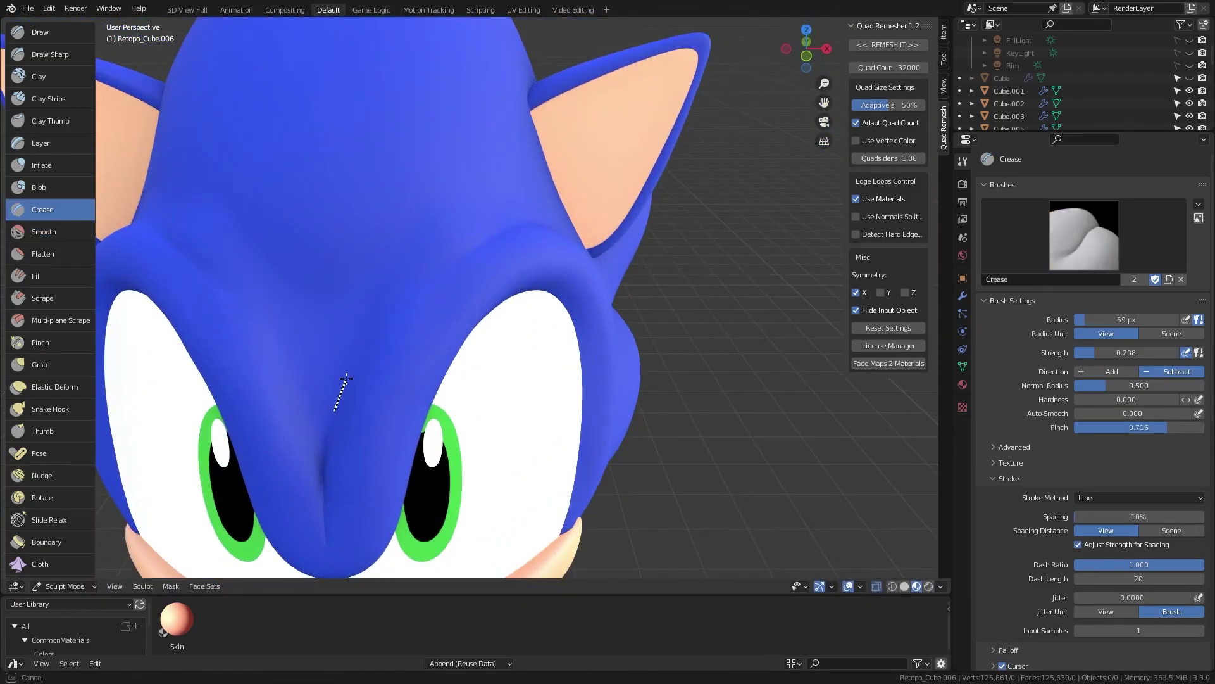
mouse_move(363, 357)
middle_mouse_down()
mouse_move(396, 312)
mouse_move(515, 222)
mouse_move(468, 356)
middle_mouse_up()
Step: Alternate Smooth, Crease and Grab brushes across Sonic's head, checking the full front view
key("shift+s")
mouse_move(317, 127)
middle_mouse_down()
mouse_move(379, 221)
mouse_move(285, 122)
middle_mouse_up()
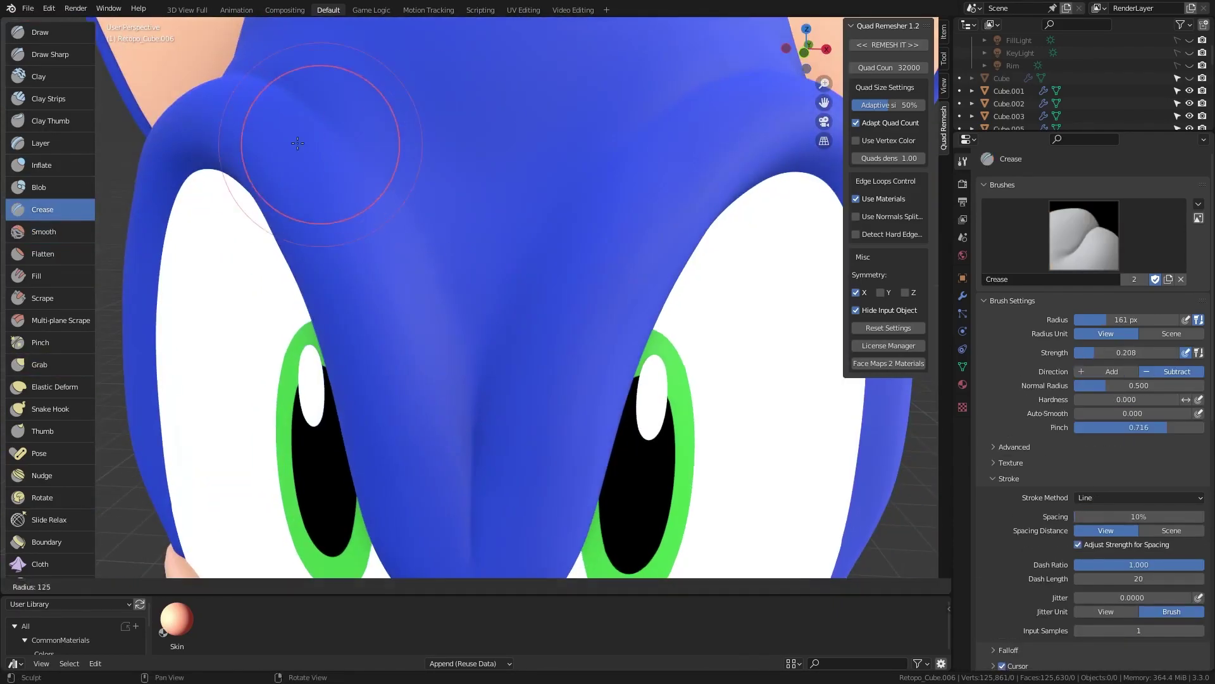
scroll(484, 388, "down", 5)
mouse_move(476, 306)
middle_mouse_down()
mouse_move(312, 122)
mouse_move(471, 361)
middle_mouse_up()
key("shift+c")
scroll(312, 122, "down", 5)
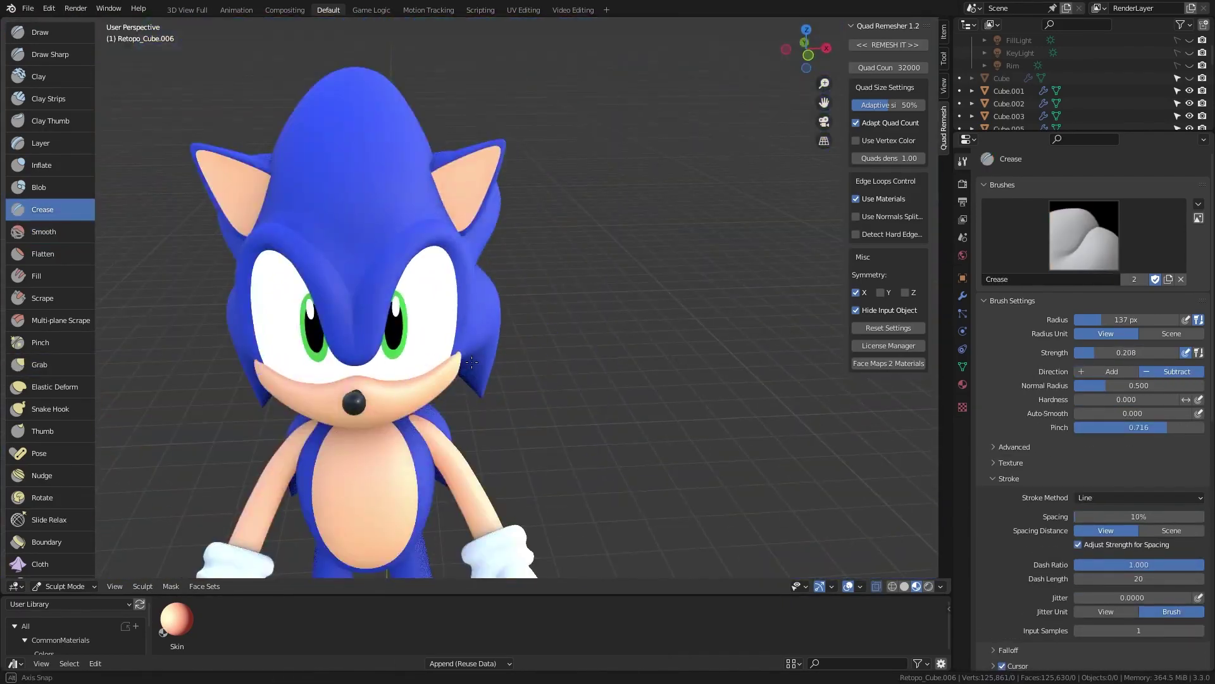
middle_click_drag(191, 282, 459, 320)
key("g")
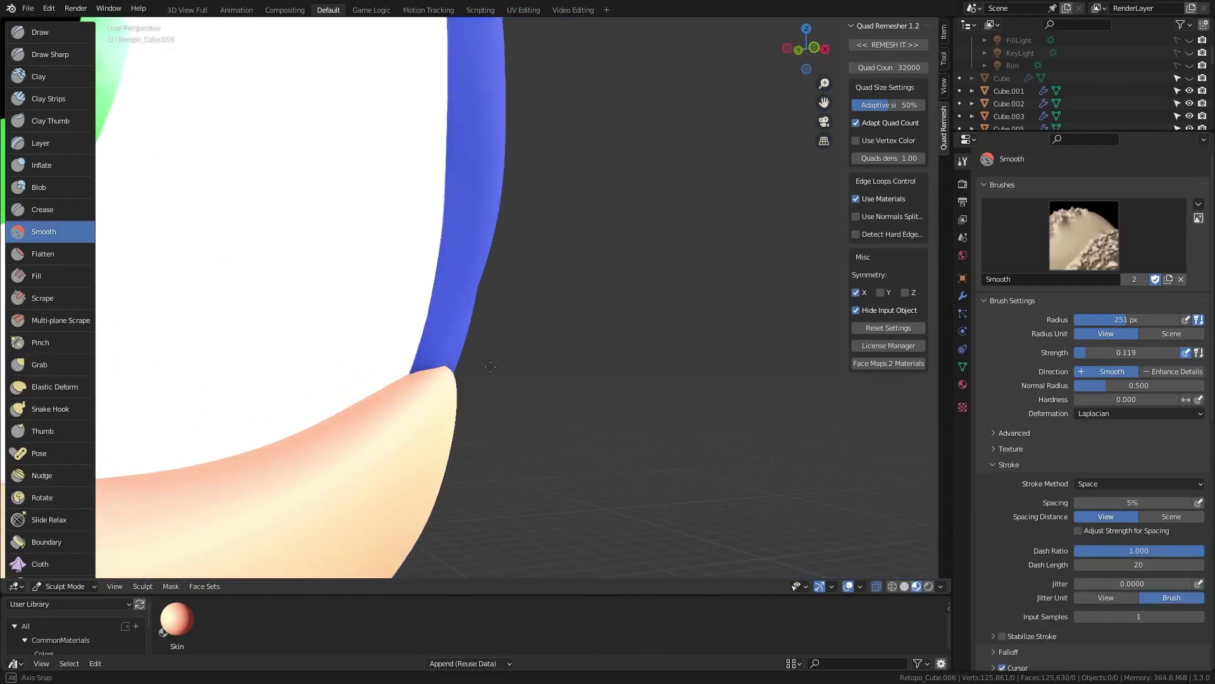
key("shift+s")
scroll(344, 351, "down", 5)
middle_click_drag(345, 351, 453, 360)
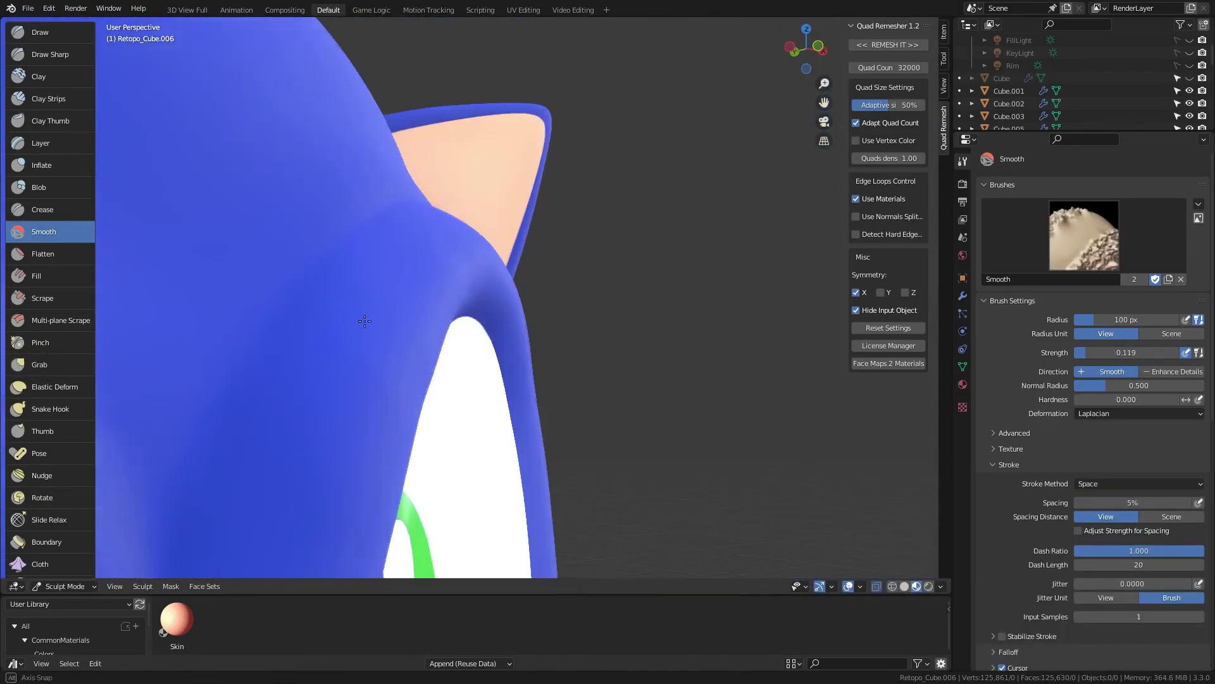
Step: Refine the eye and brow with Grab, Draw, Inflate and Smooth brushes
mouse_move(364, 321)
middle_mouse_down()
mouse_move(470, 238)
mouse_move(377, 302)
mouse_move(585, 358)
middle_mouse_up()
key("g")
key("x")
scroll(377, 301, "down", 5)
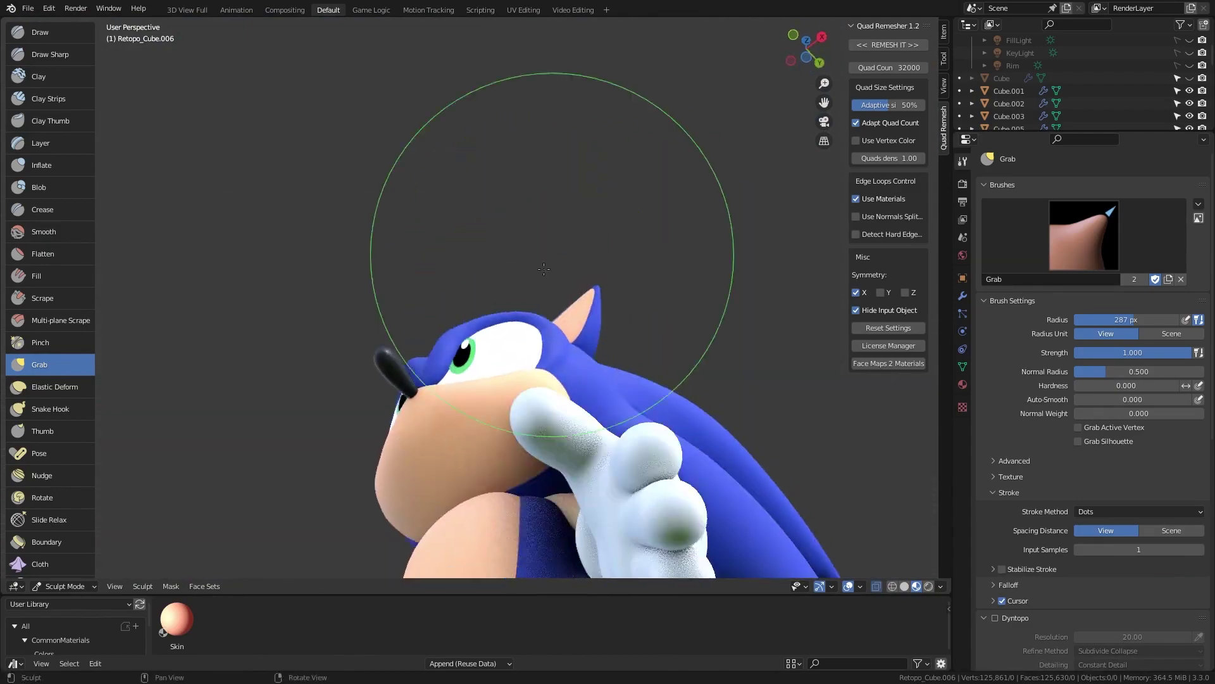
key("i")
mouse_move(543, 268)
middle_mouse_down()
mouse_move(462, 340)
mouse_move(470, 420)
middle_mouse_up()
key("shift+s")
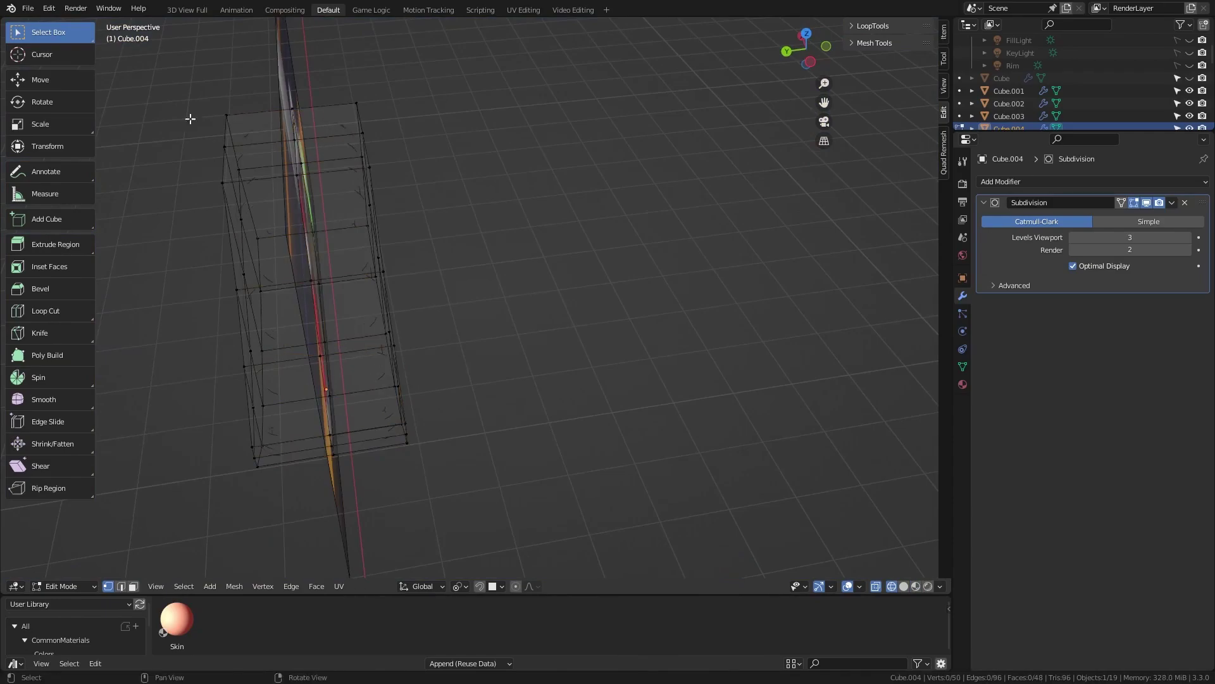
Step: Orbit the view while shaping the Cube.004 shoe over the reference image
left_click_drag(517, 356, 567, 401)
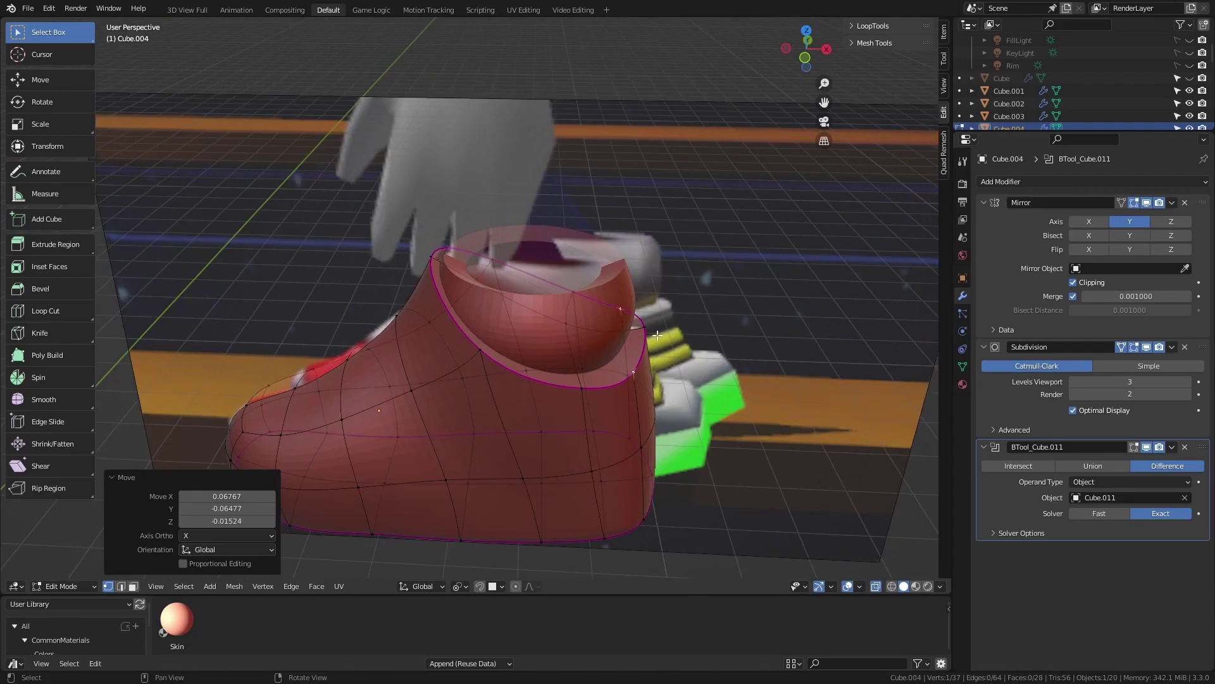
Step: Nudge a shoe vertex into place while inspecting the shoe from above, side and angled views
mouse_move(657, 335)
middle_mouse_down()
mouse_move(440, 415)
mouse_move(198, 297)
middle_mouse_up()
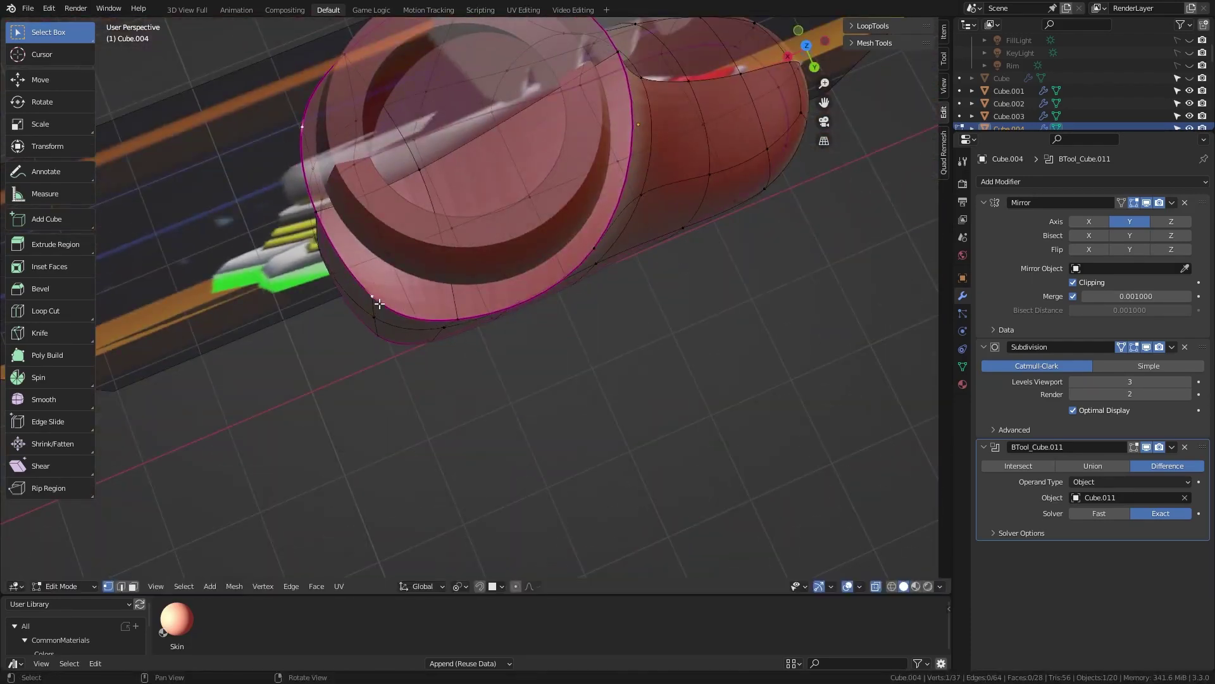
left_click(461, 293)
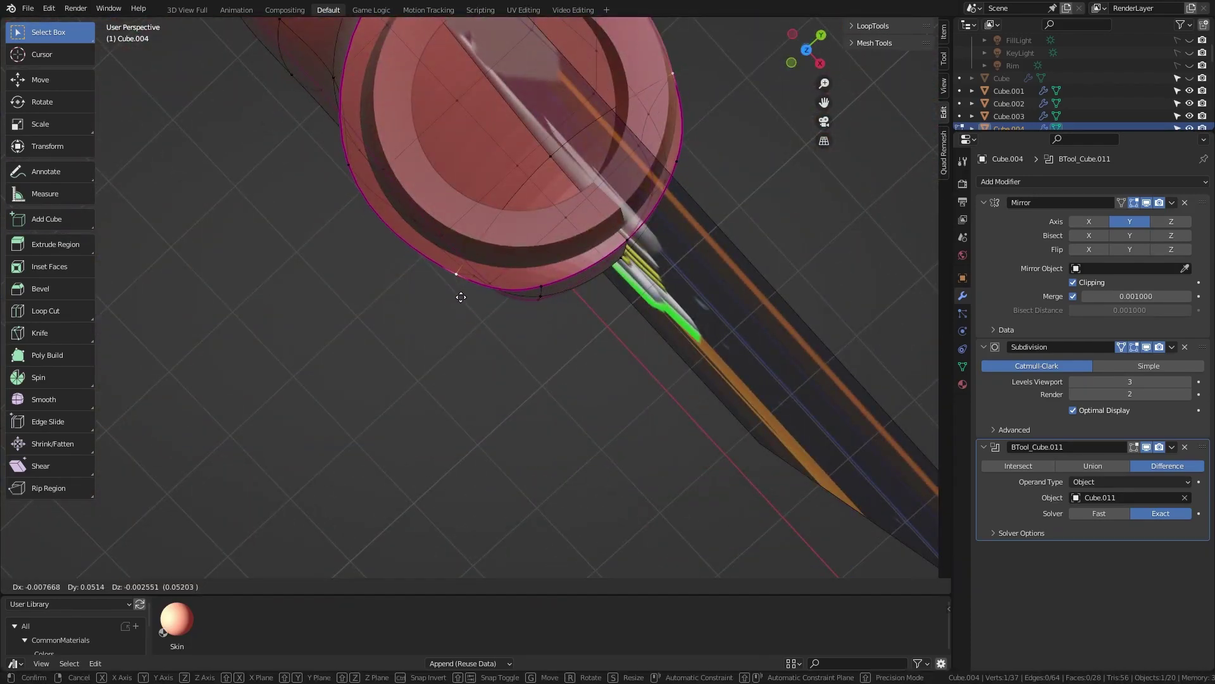
mouse_move(462, 293)
middle_mouse_down()
mouse_move(556, 345)
mouse_move(692, 304)
middle_mouse_up()
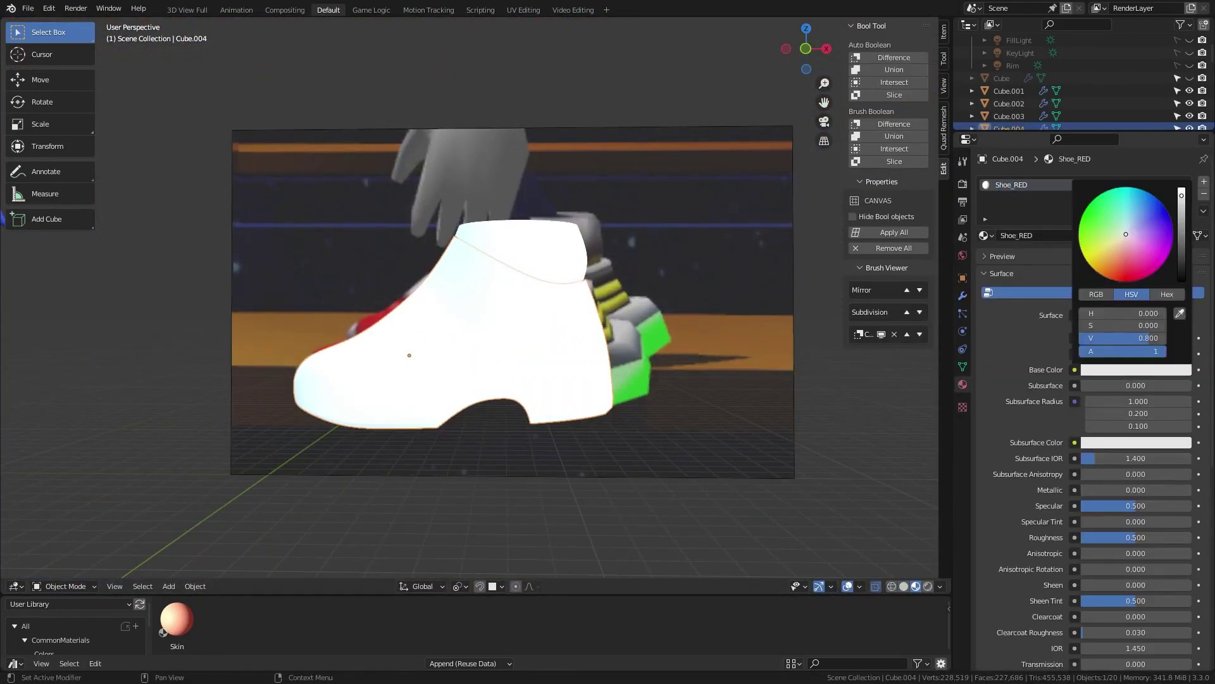
middle_click_drag(557, 304, 532, 303)
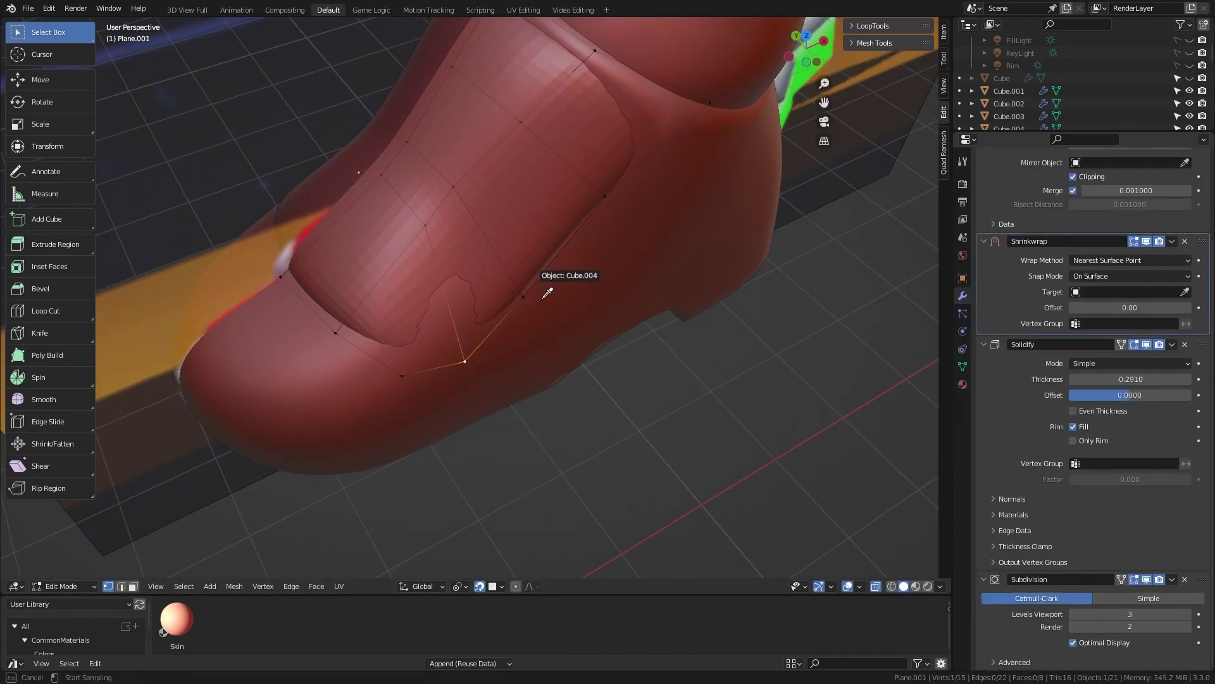
Step: Set Cube.004 as the red panel's Shrinkwrap target and orbit to check the wrap
left_click(547, 292)
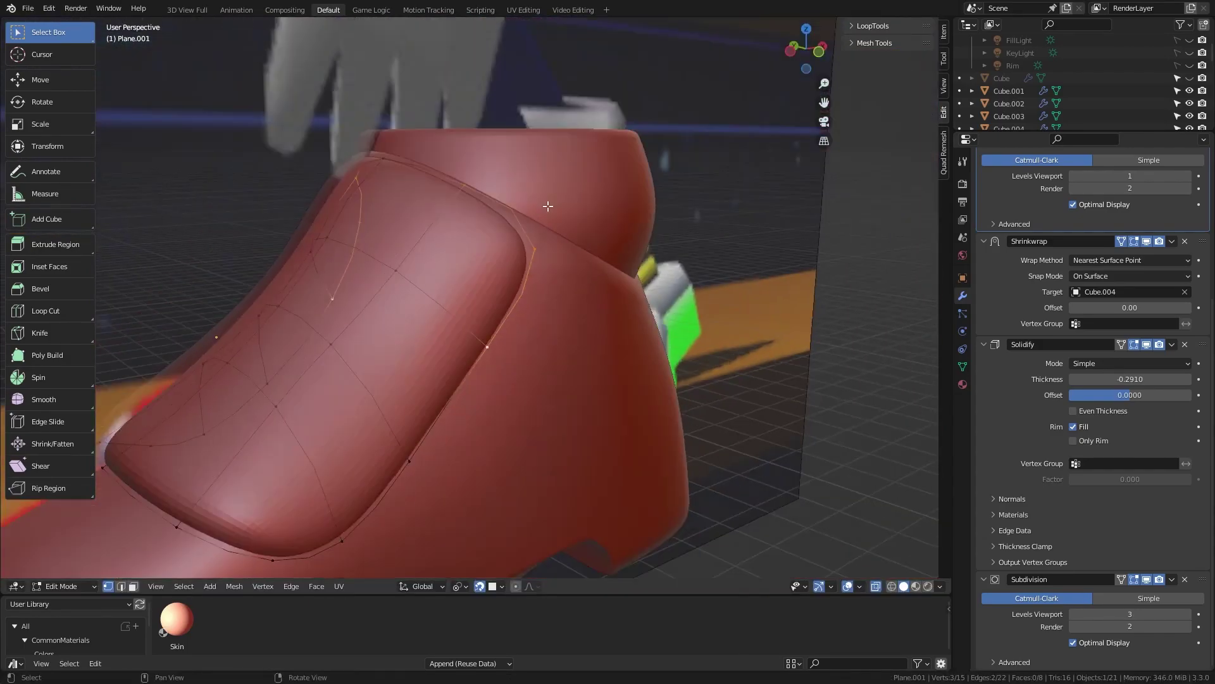
middle_click_drag(500, 190, 520, 185)
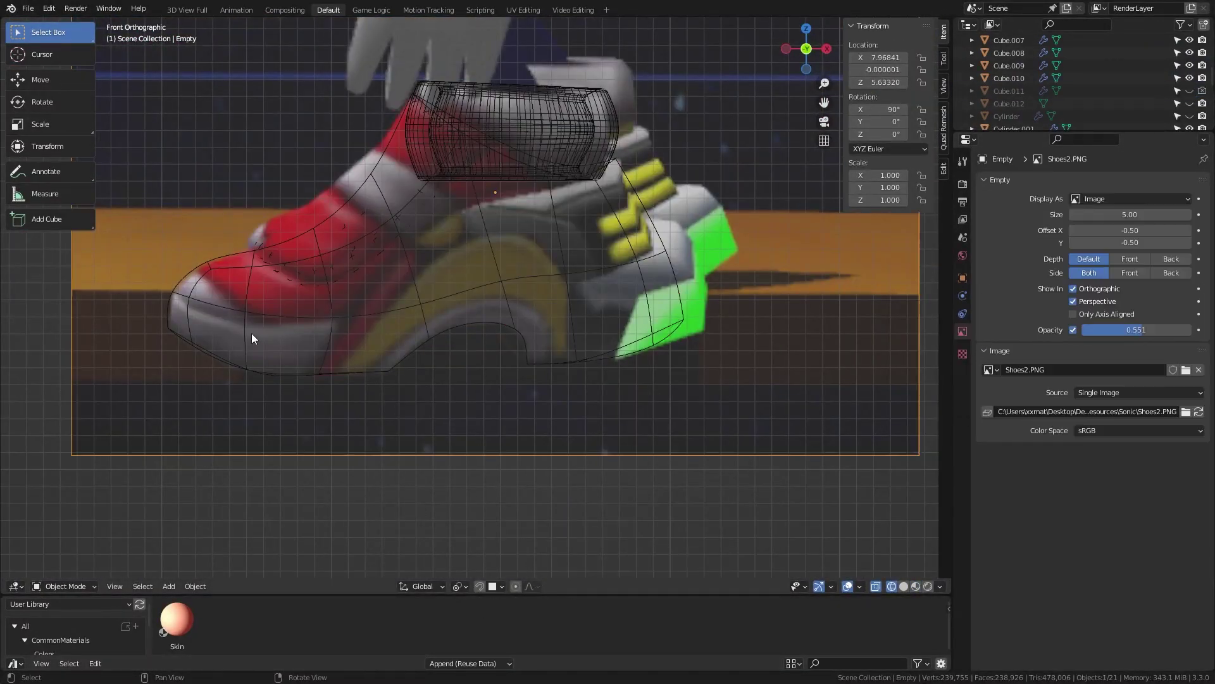
Step: Select the shoe body mesh and enter Edit Mode on it
left_click(347, 360)
key("Tab")
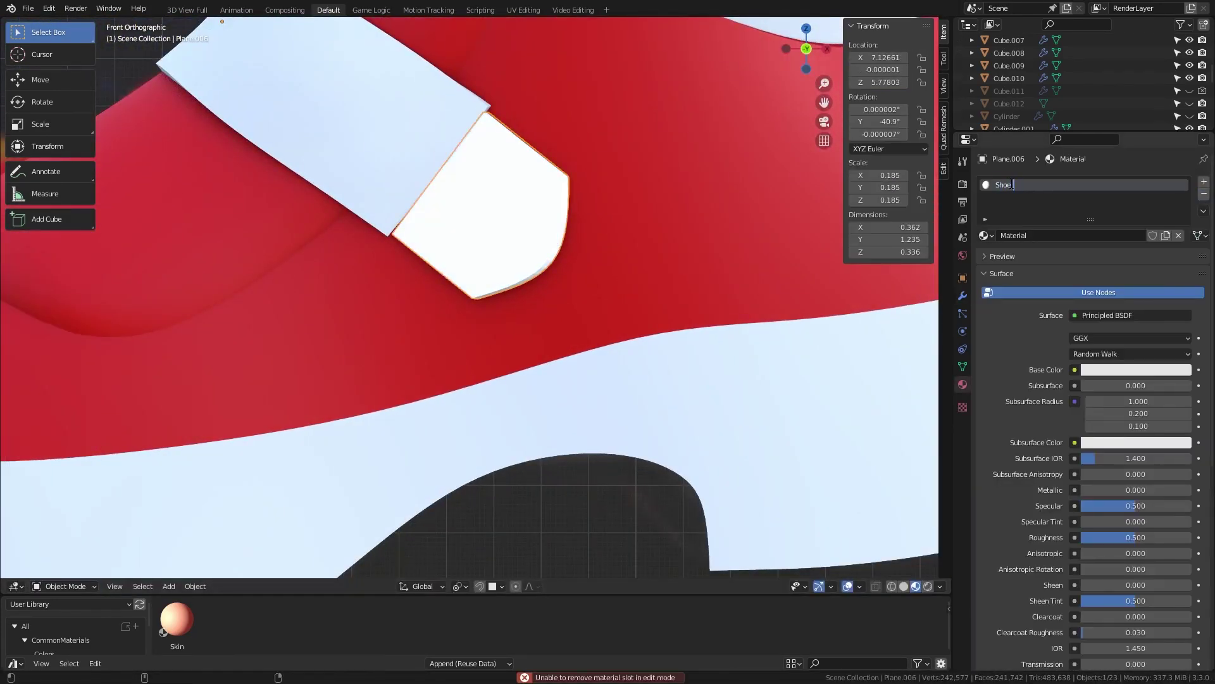
Step: Give the buckle piece a yellow Base Color and raise its Metallic to 0.597
left_click(1128, 374)
left_click_drag(1114, 490, 1137, 508)
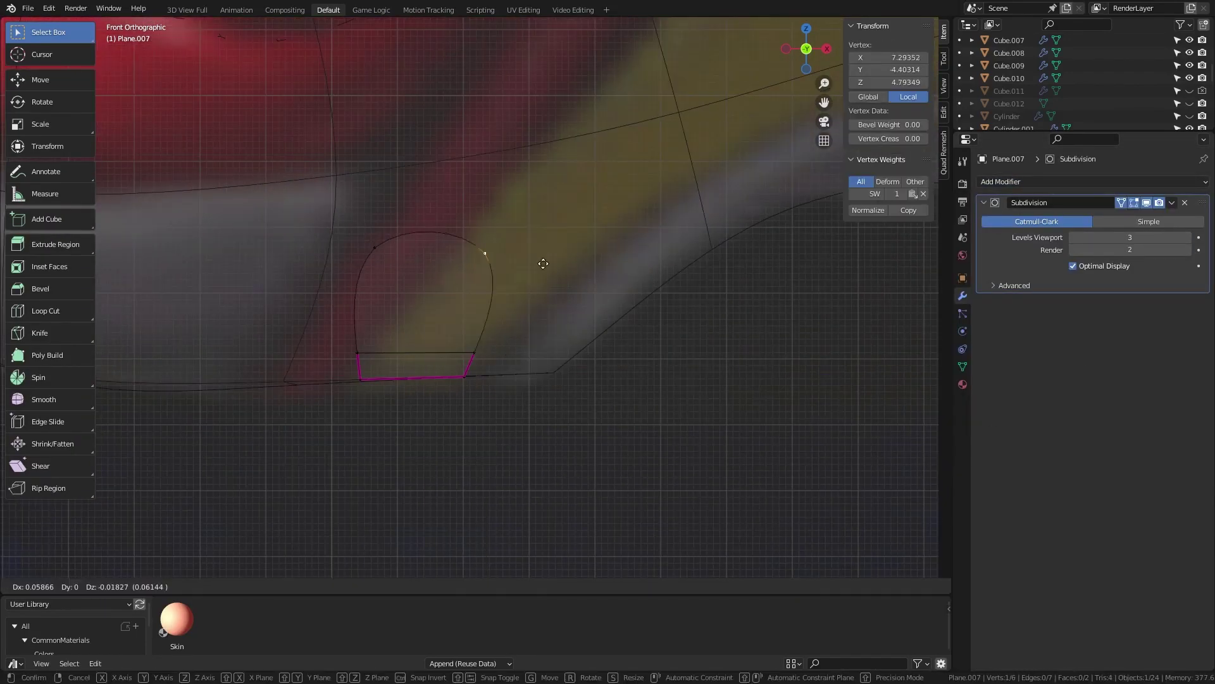
Step: Add a Shrinkwrap modifier targeting Cube.004 and a Solidify modifier to the stripe
left_click_drag(366, 340, 384, 355)
left_click(1000, 181)
left_click(1064, 332)
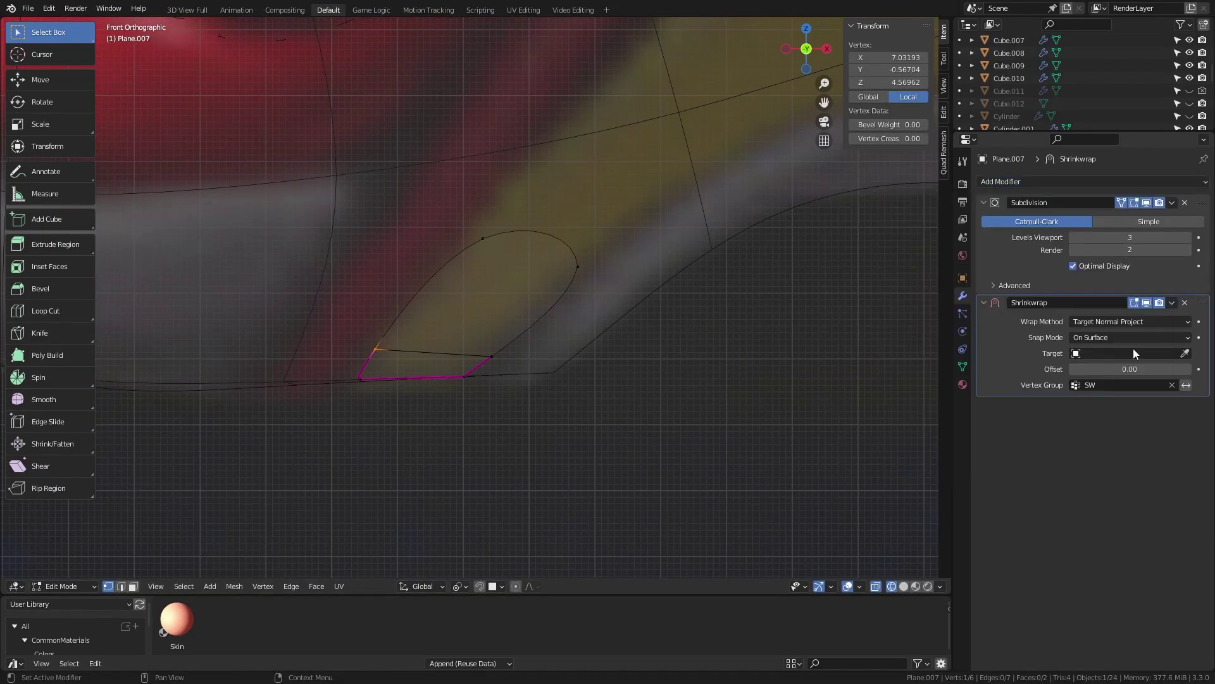
left_click(608, 167)
left_click(1000, 182)
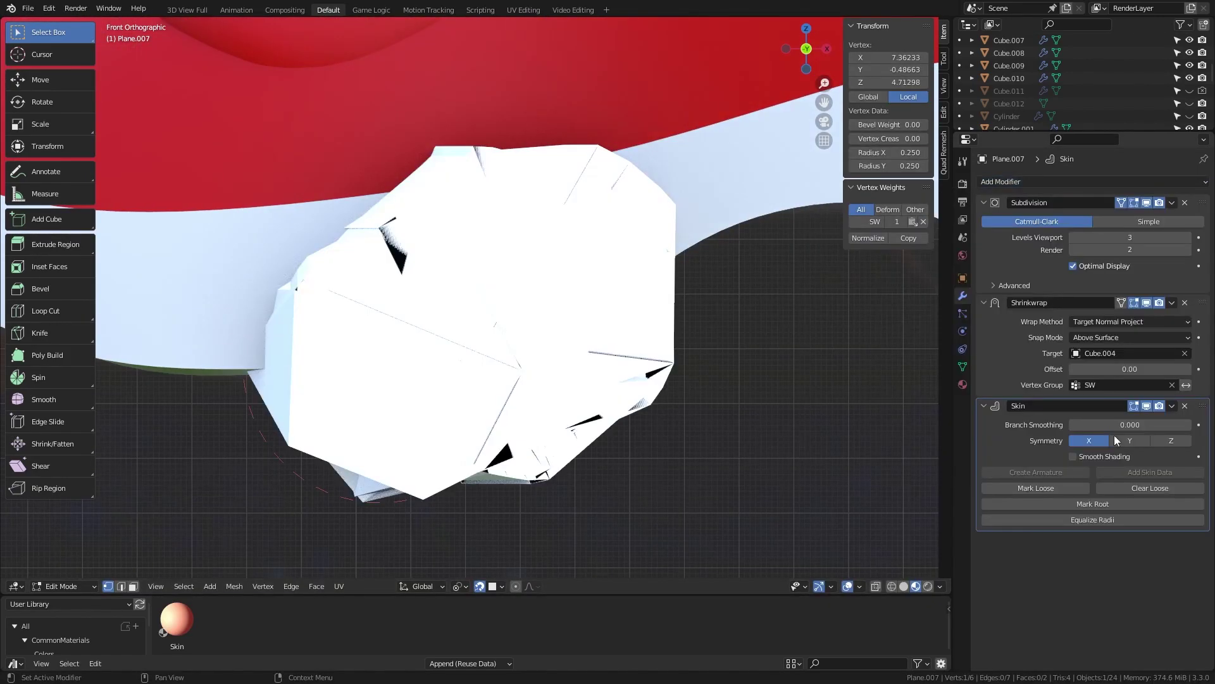
left_click(949, 401)
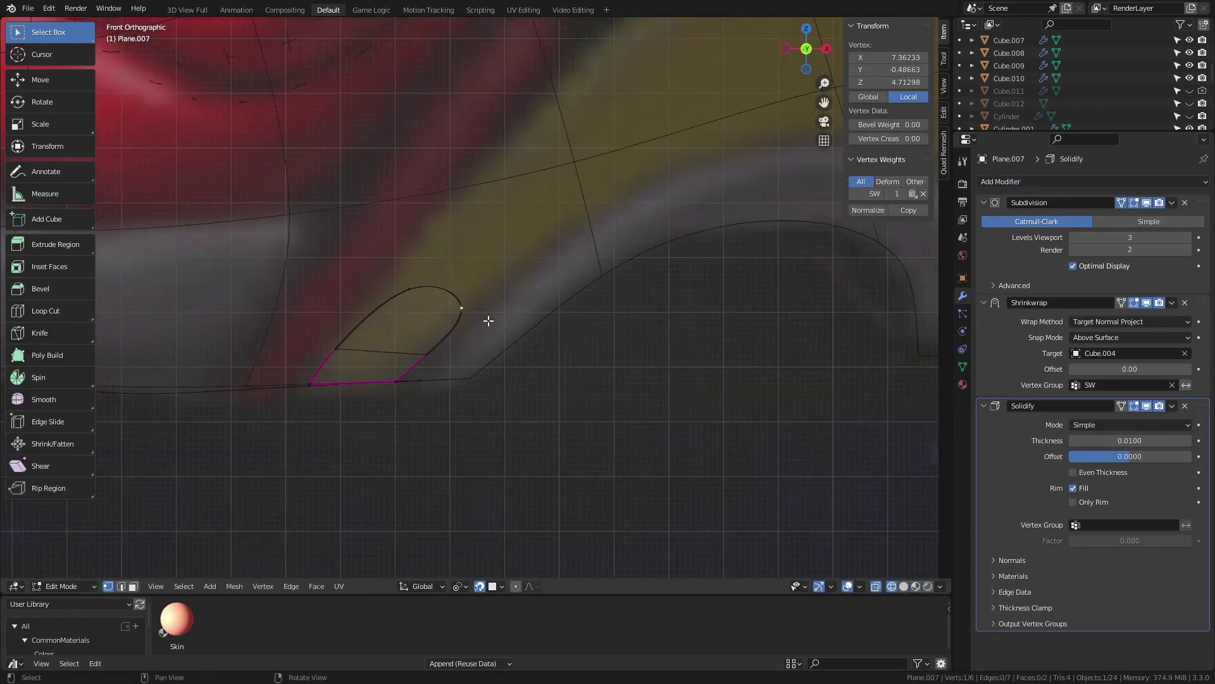
Step: Extrude the stripe's edge along the yellow curve and fully crease the selected edges
key("e")
mouse_move(488, 321)
middle_mouse_down()
mouse_move(572, 385)
mouse_move(461, 322)
middle_mouse_up()
key("KP_1")
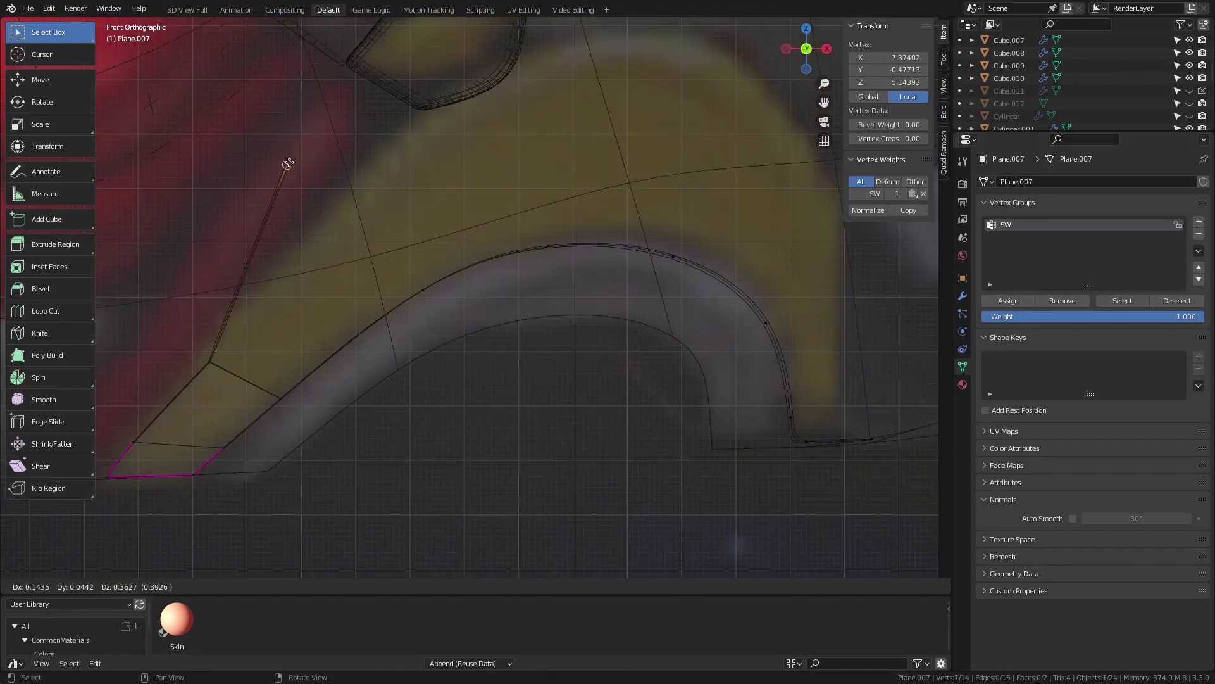
key("shift+e")
left_click(642, 420)
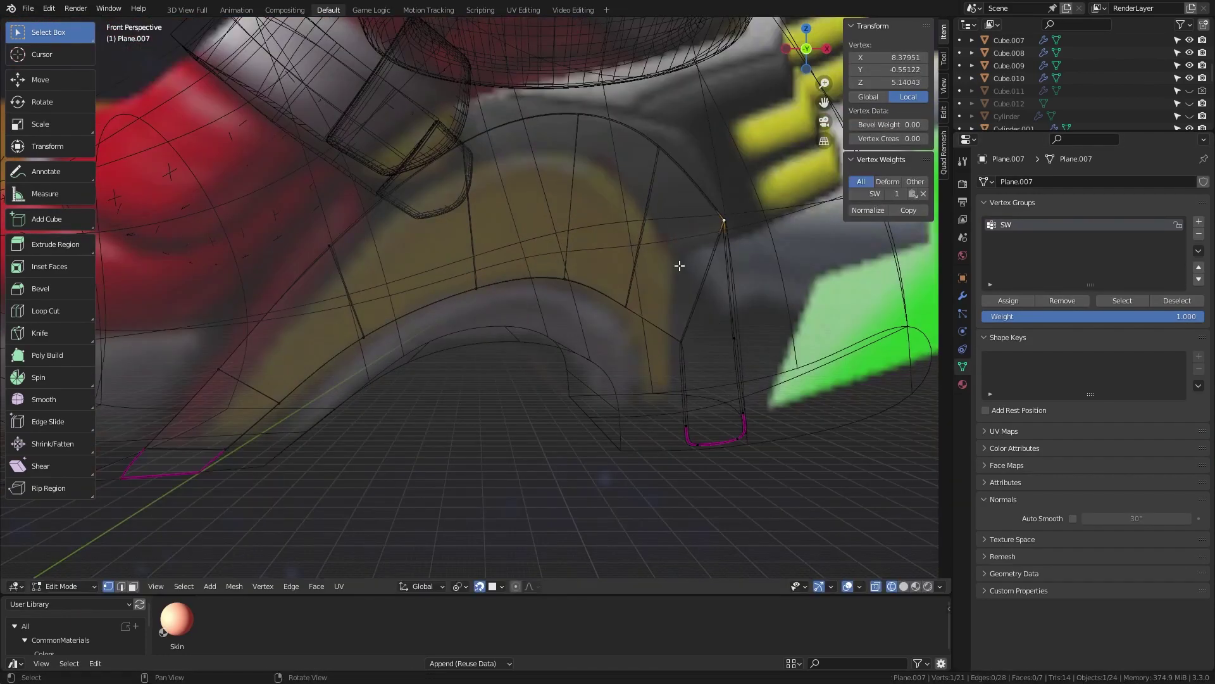
key("KP_5")
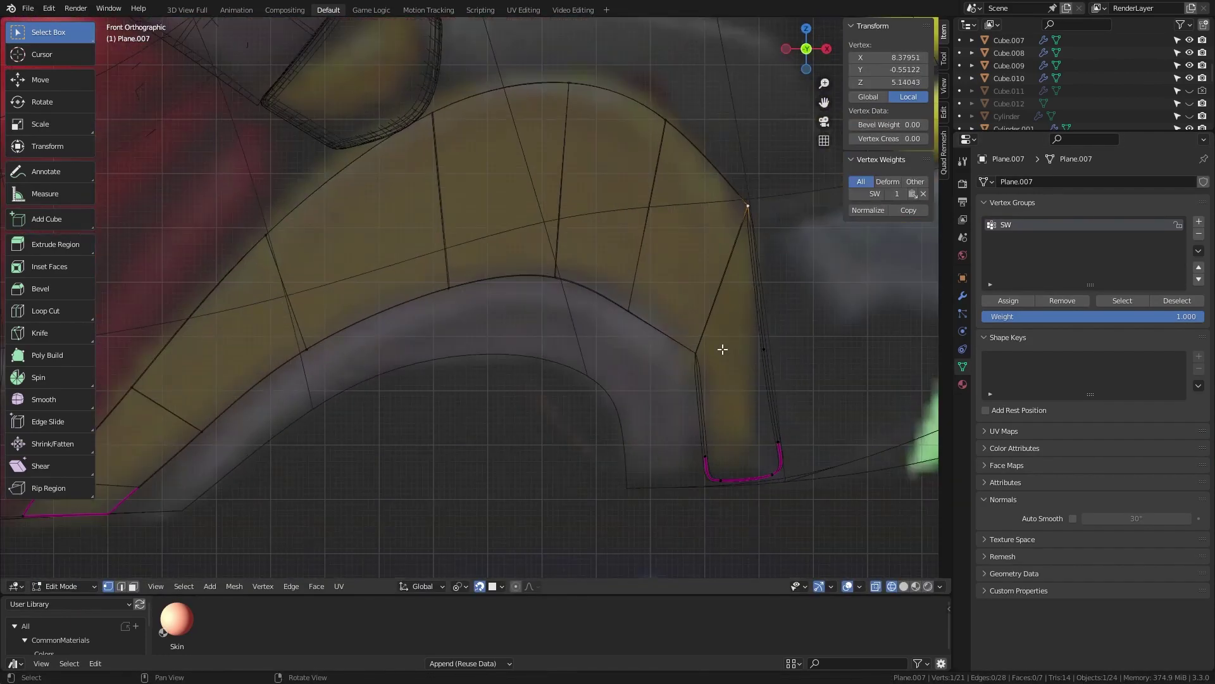
left_click(272, 218)
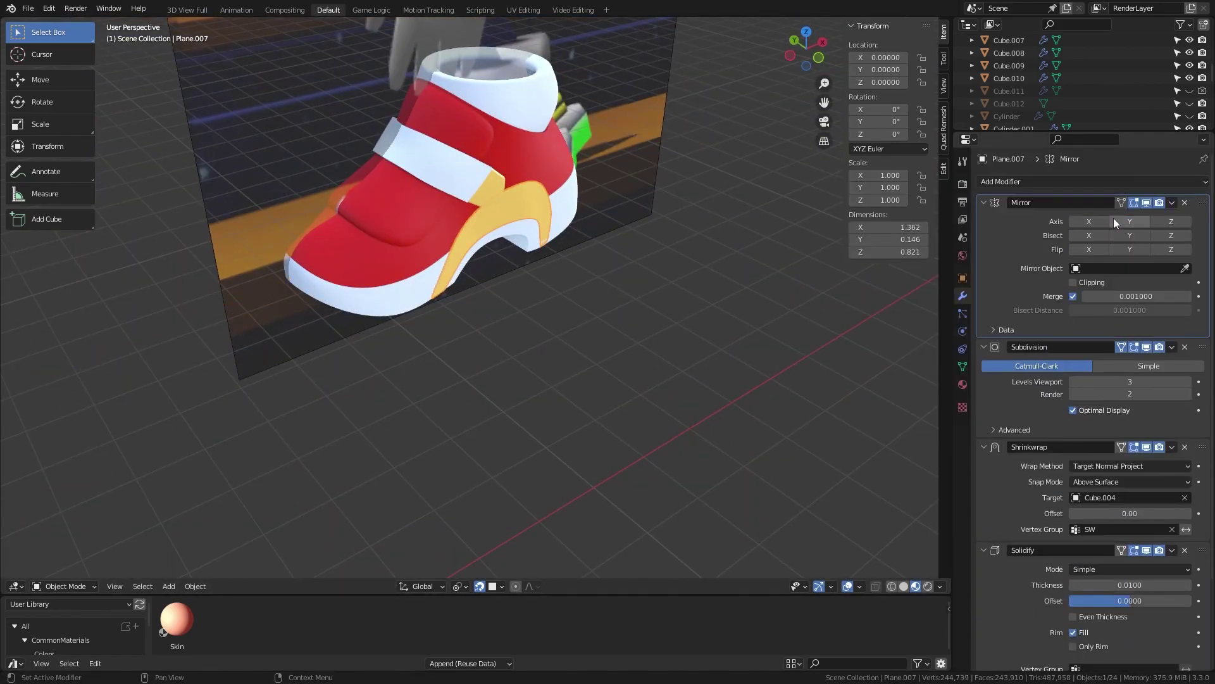
Step: Mirror the stripe on the Y axis and merge its overlapping vertices by distance
left_click(1116, 222)
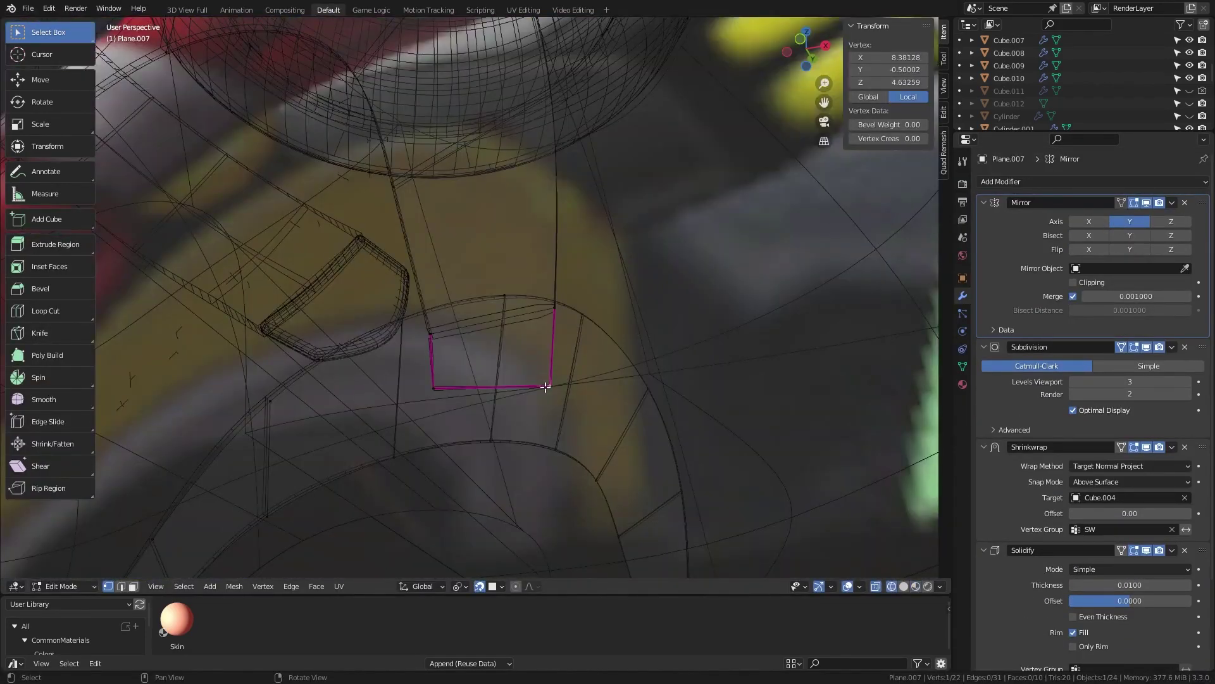
key("shift+z")
key("g")
key("Return")
key("F3")
key("Return")
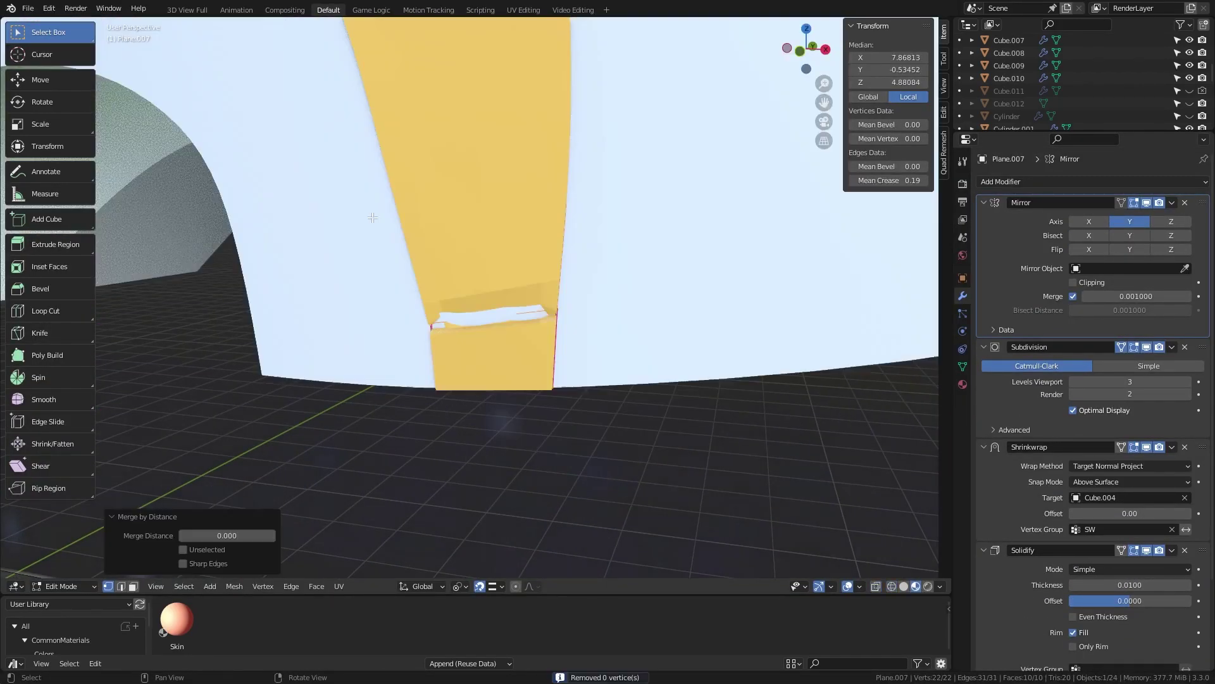
key("KP_1")
key("alt+a")
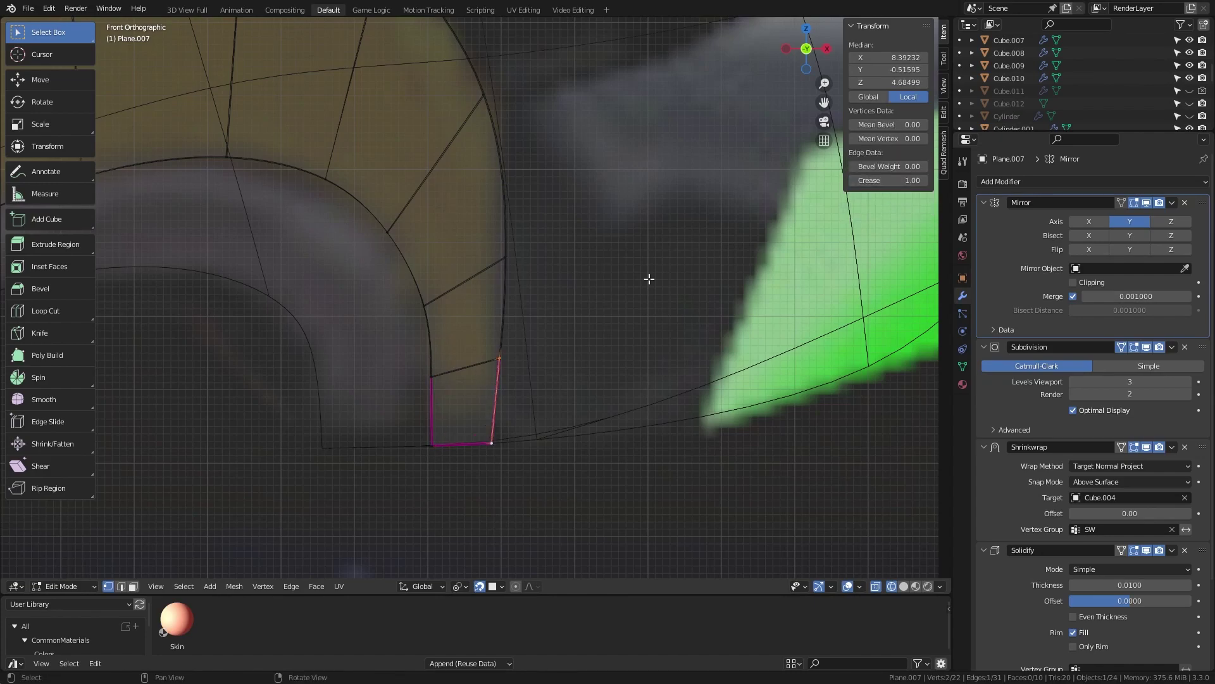
Step: Slide the stripe's end vertex along its edge and return to Object Mode
scroll(649, 279, "up", 2)
left_click(494, 505)
key("shift+v")
left_click(491, 507)
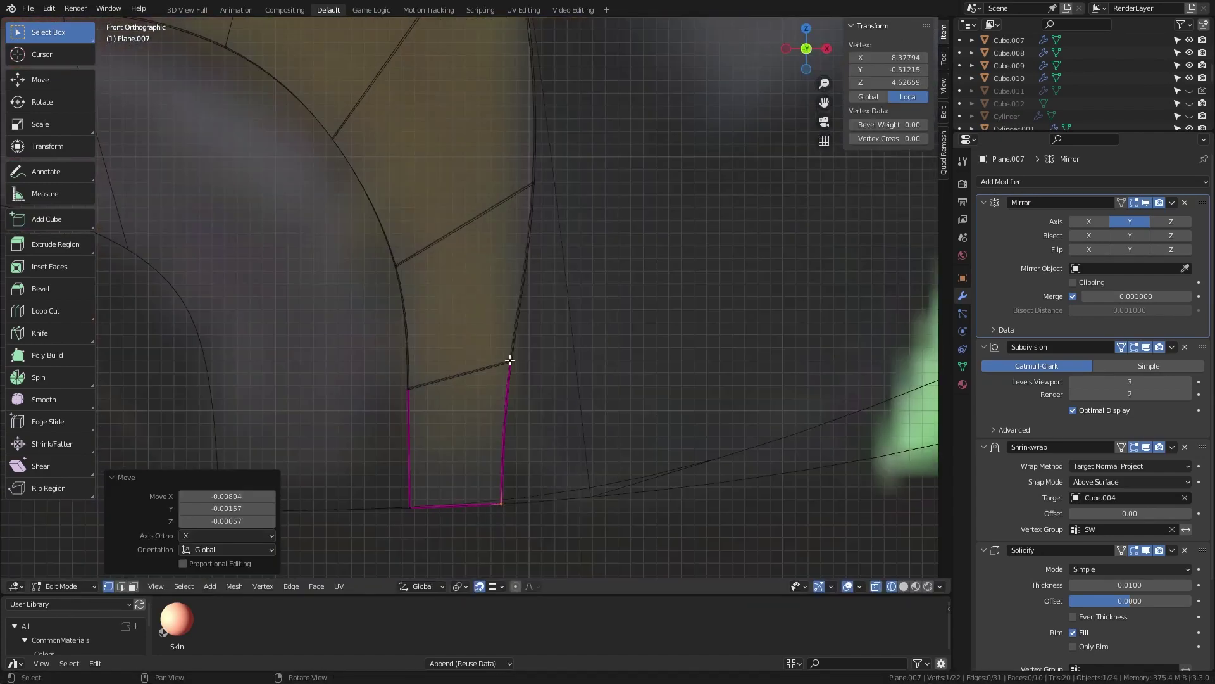
key("shift+z")
key("shift+z")
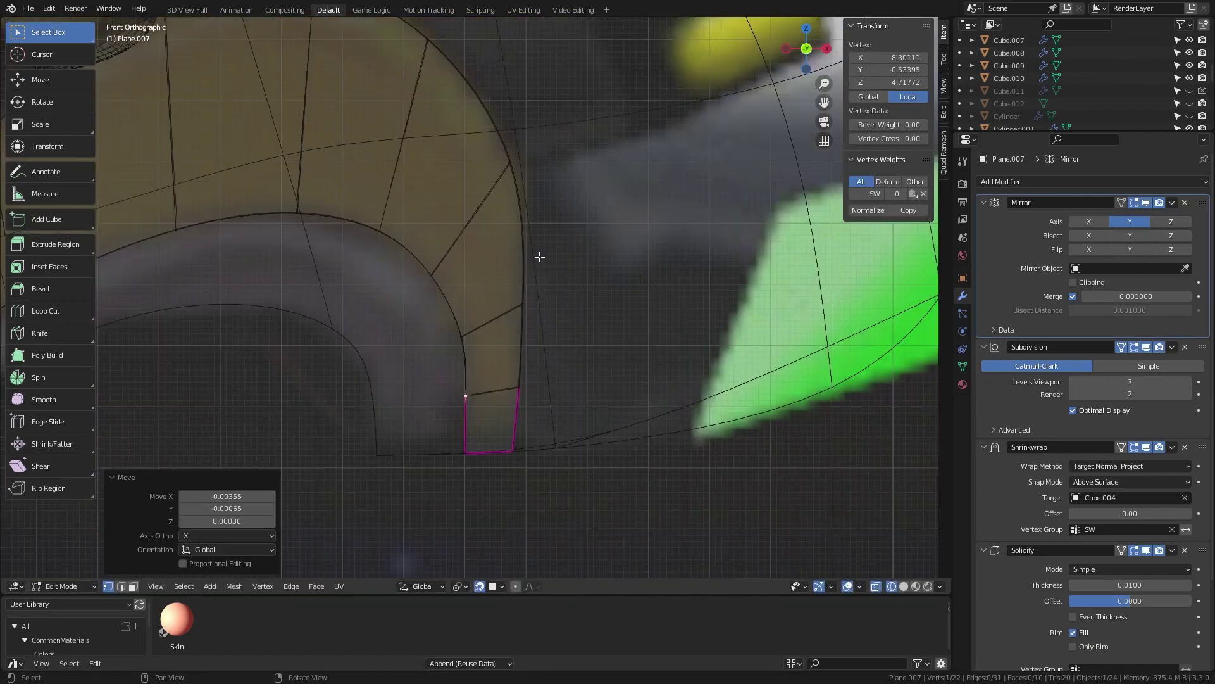
key("Tab")
key("shift+z")
middle_click_drag(463, 292, 455, 360)
Step: Add a Bevel modifier to Plane.007 with Amount 0.1 and 3 segments
left_click(1094, 182)
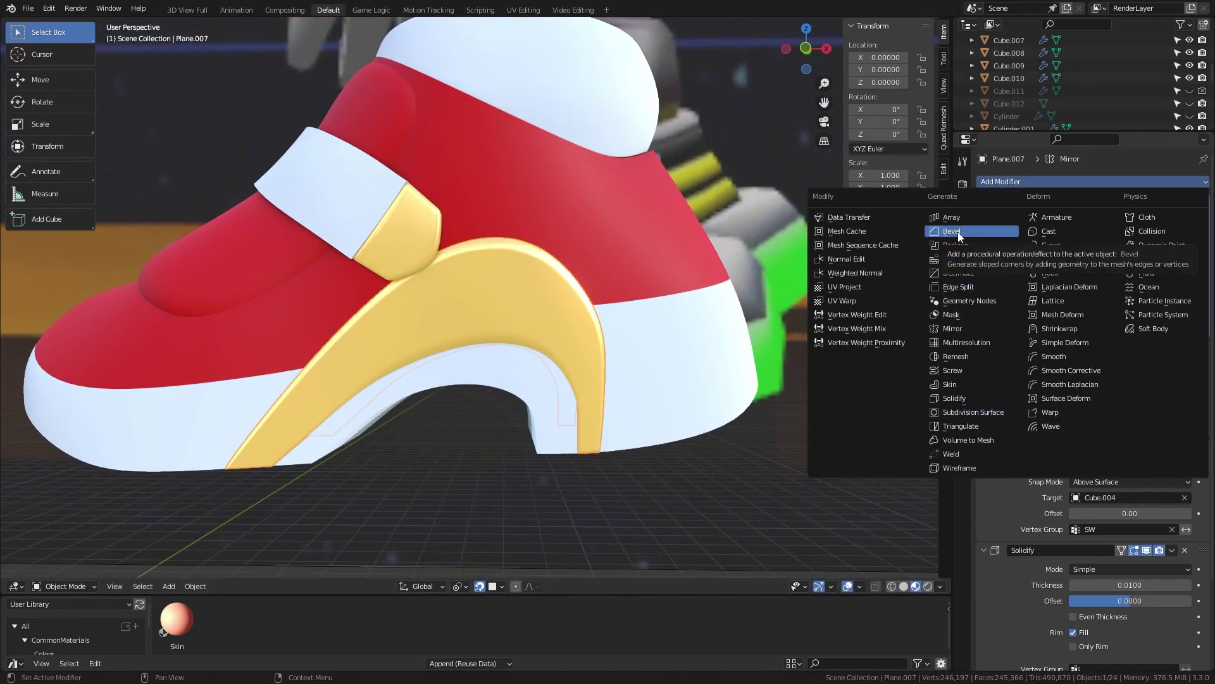
left_click(962, 230)
middle_click_drag(963, 230, 567, 307)
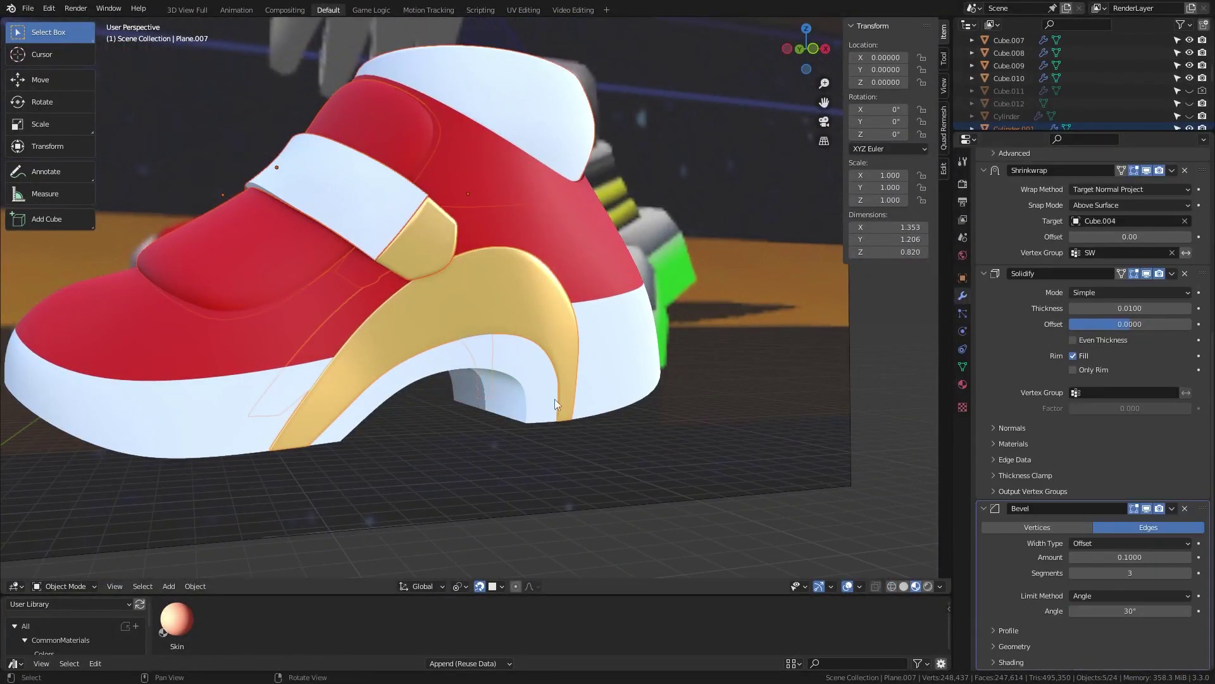